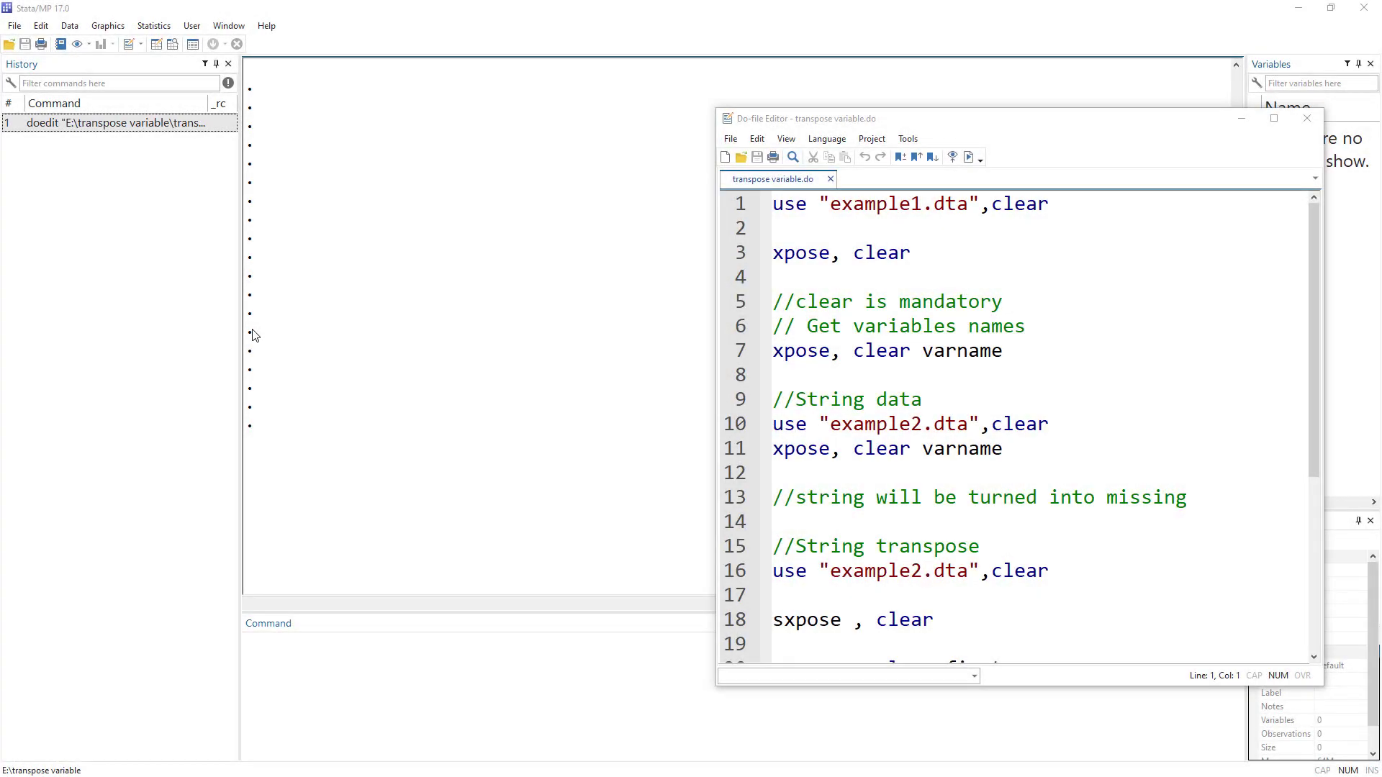
- Load example1.dta by running line 1 of the do-file, and open the dataset in the Data Editor
{"action": "left_click_drag", "start_coordinate": [850, 124], "coordinate": [807, 131]}
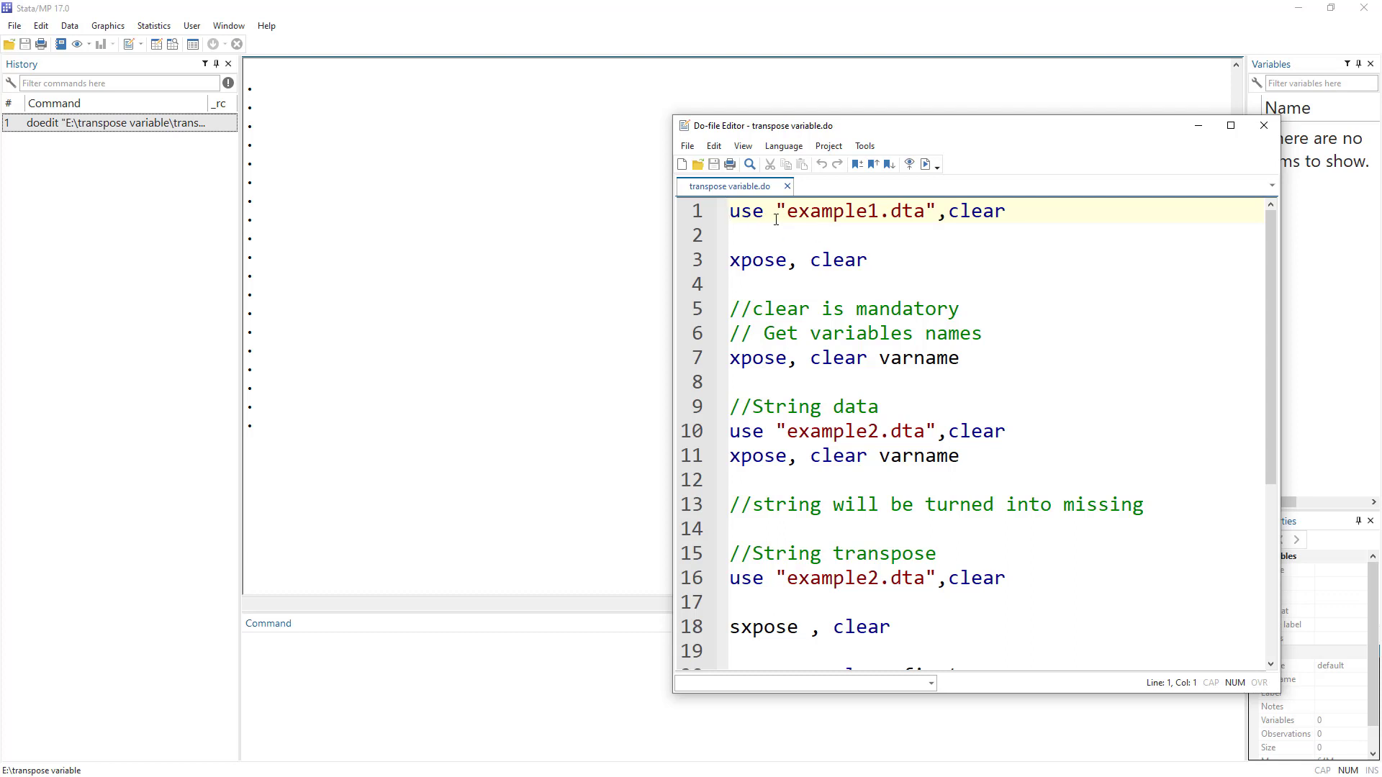
{"action": "left_click", "coordinate": [690, 211]}
{"action": "left_click", "coordinate": [925, 164]}
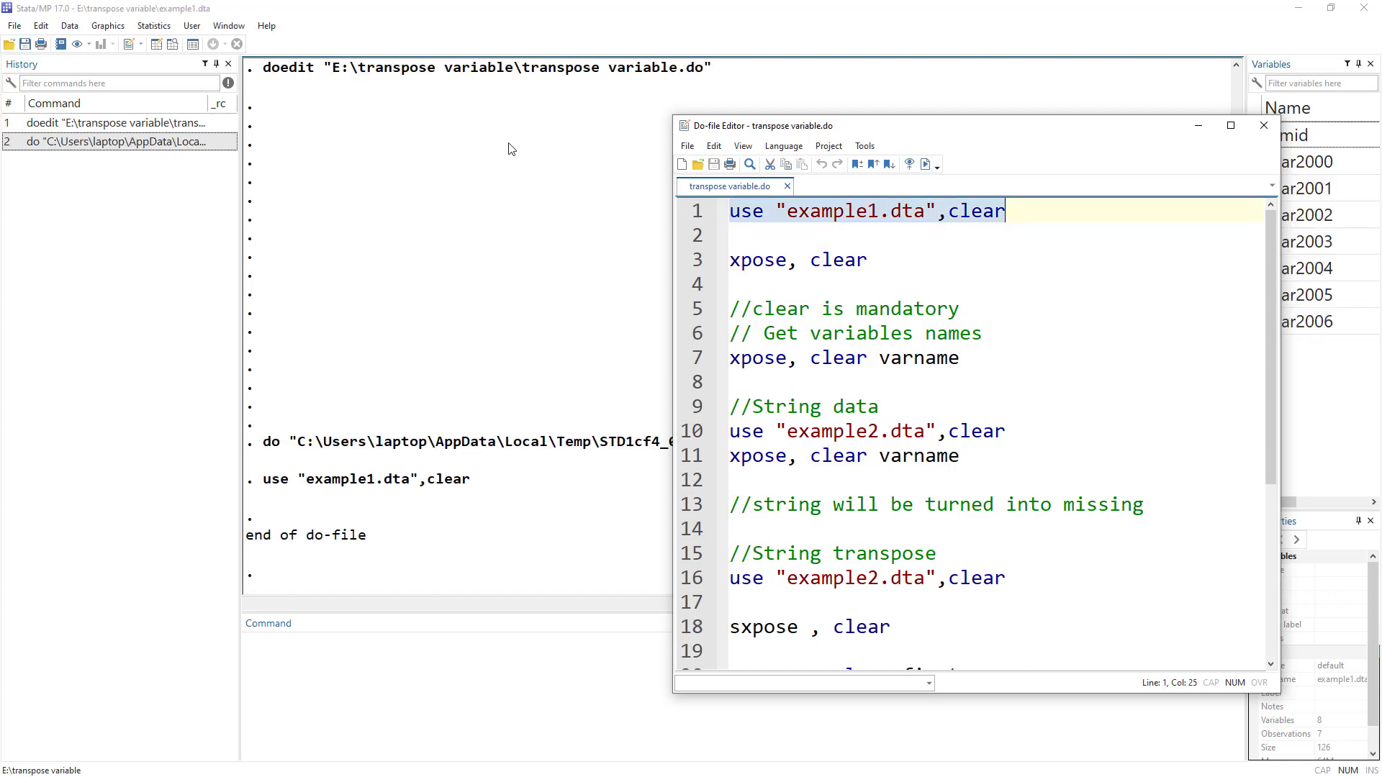
{"action": "left_click", "coordinate": [156, 45]}
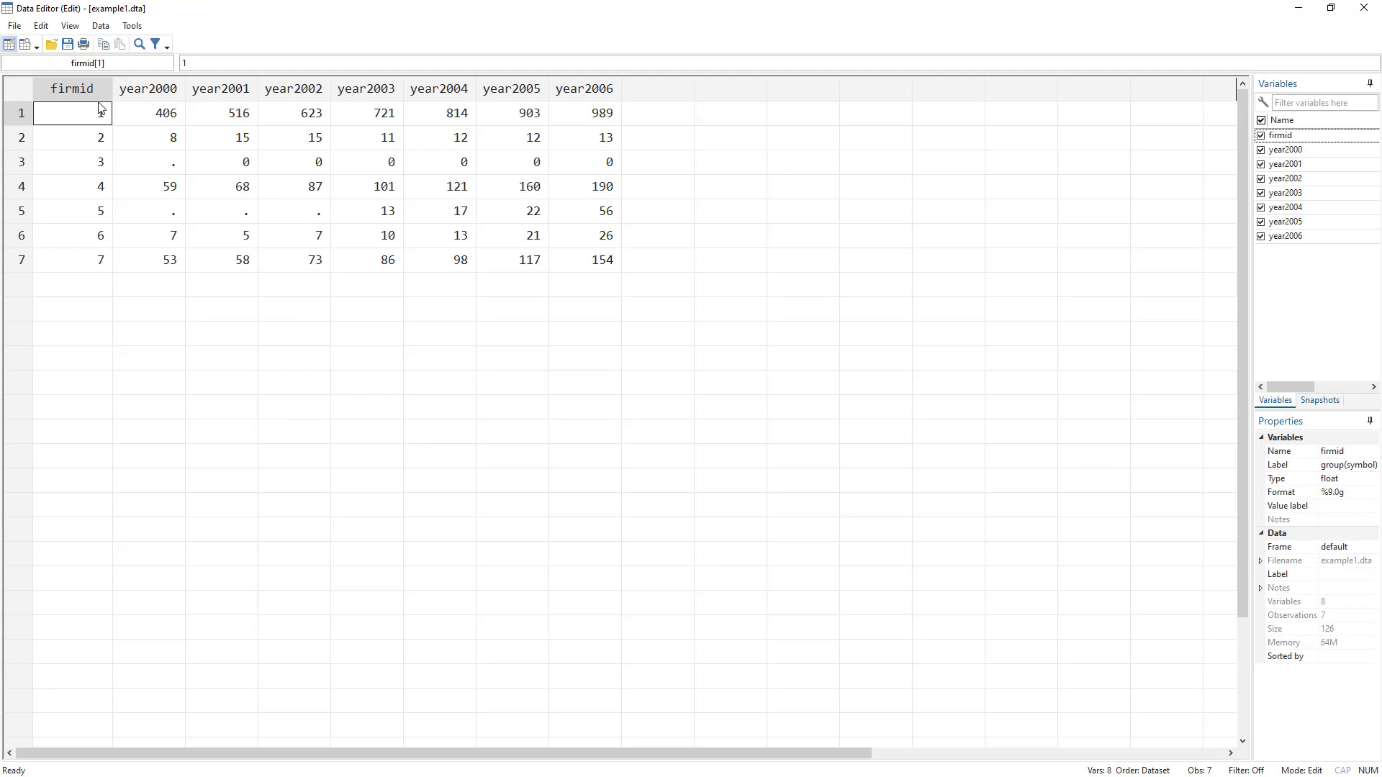
- Examine the firmid identifiers and the year2000 to year2006 columns of the example1 dataset
{"action": "left_click", "coordinate": [102, 159]}
{"action": "left_click", "coordinate": [101, 186]}
{"action": "left_click", "coordinate": [101, 235]}
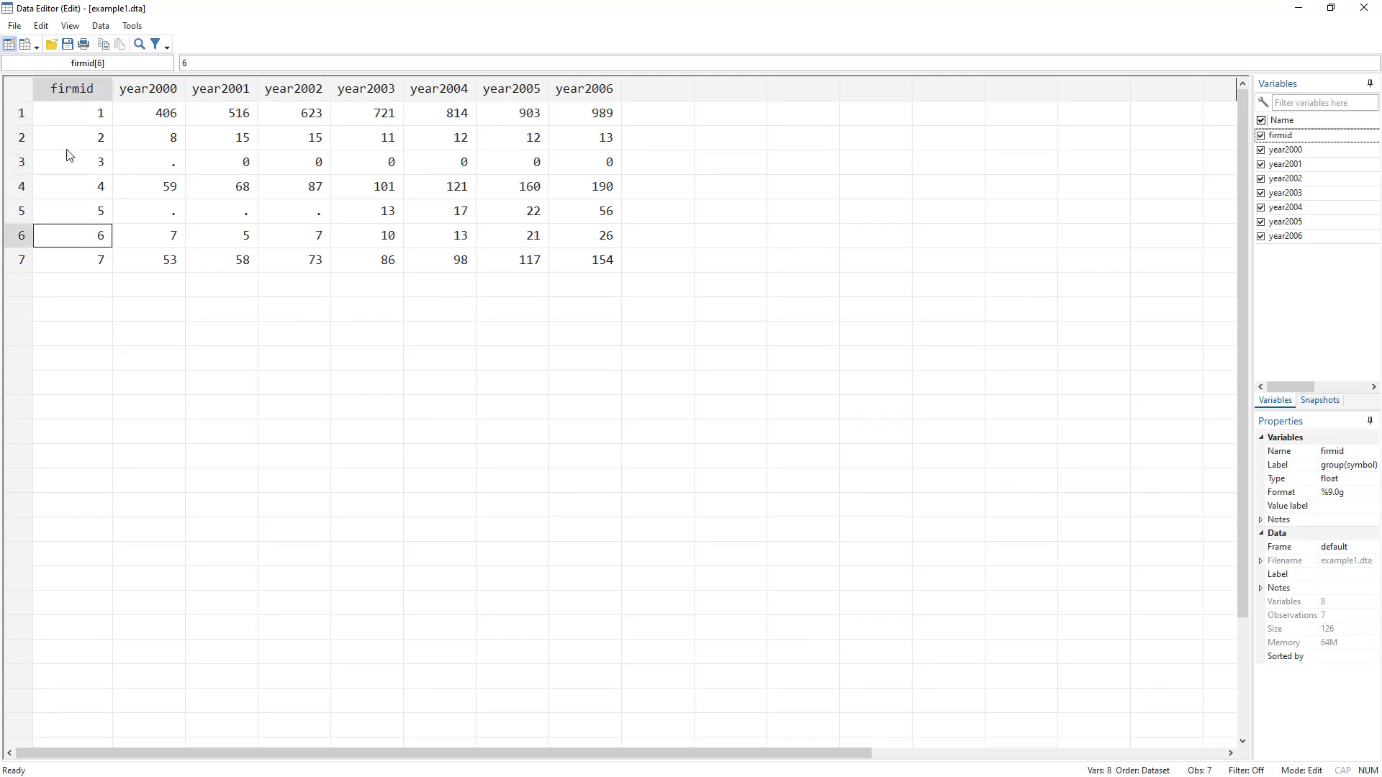
{"action": "left_click", "coordinate": [64, 92]}
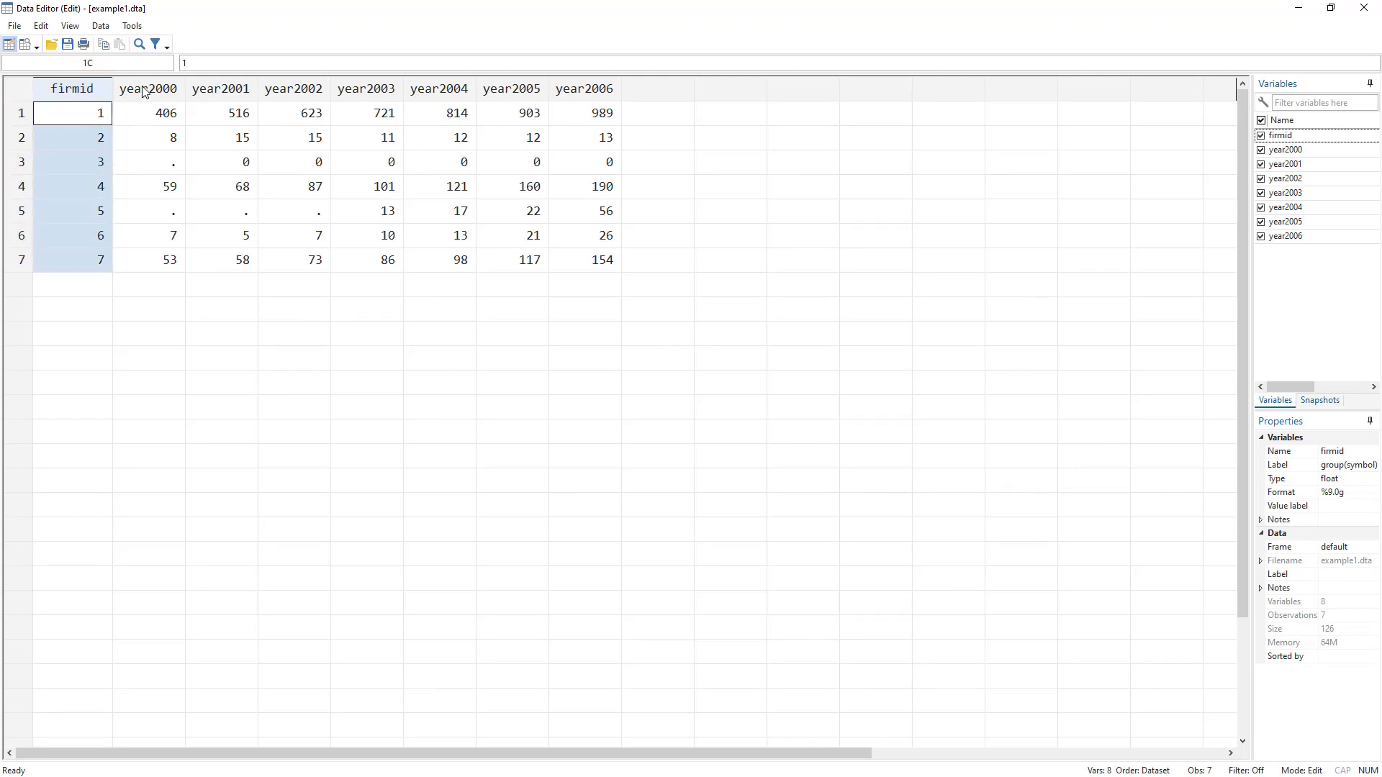
{"action": "left_click_drag", "start_coordinate": [145, 92], "coordinate": [595, 89]}
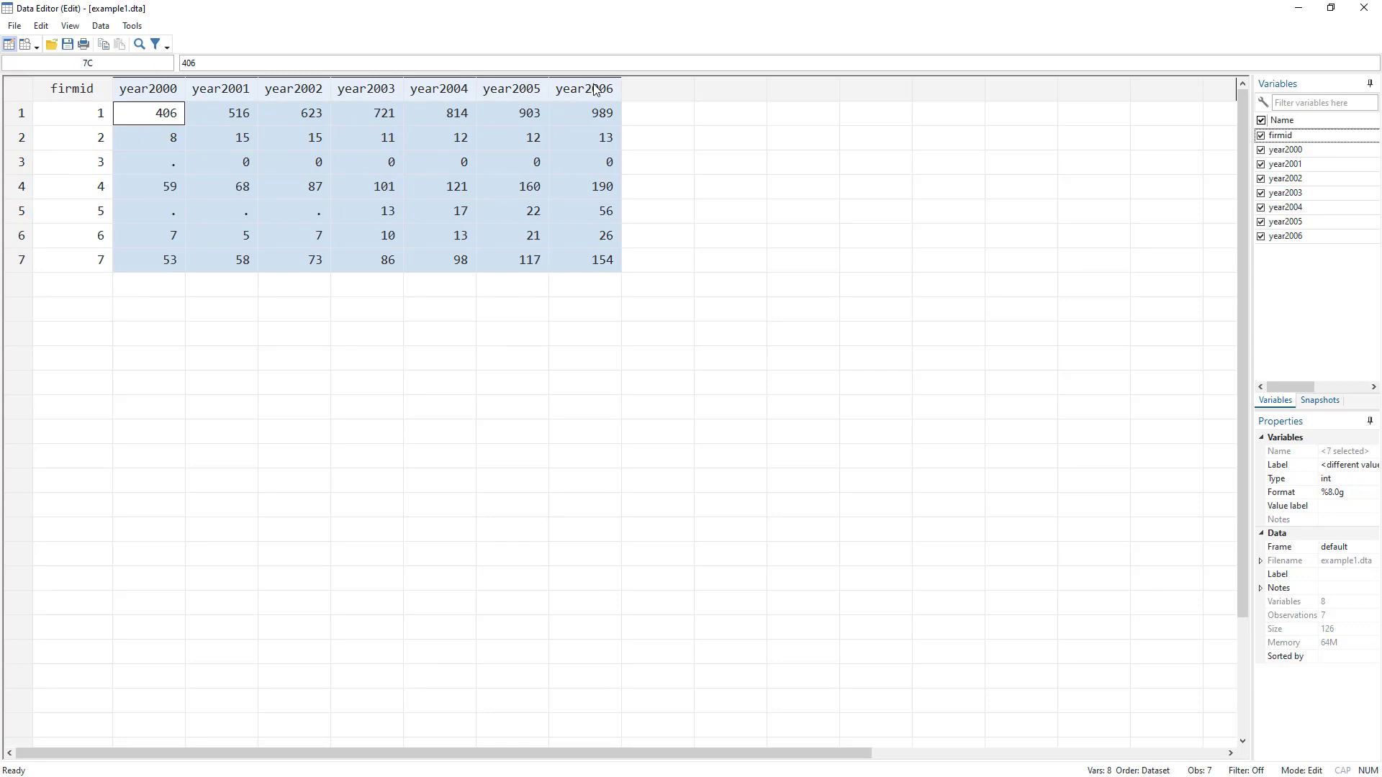
{"action": "left_click", "coordinate": [160, 92]}
{"action": "left_click", "coordinate": [249, 88]}
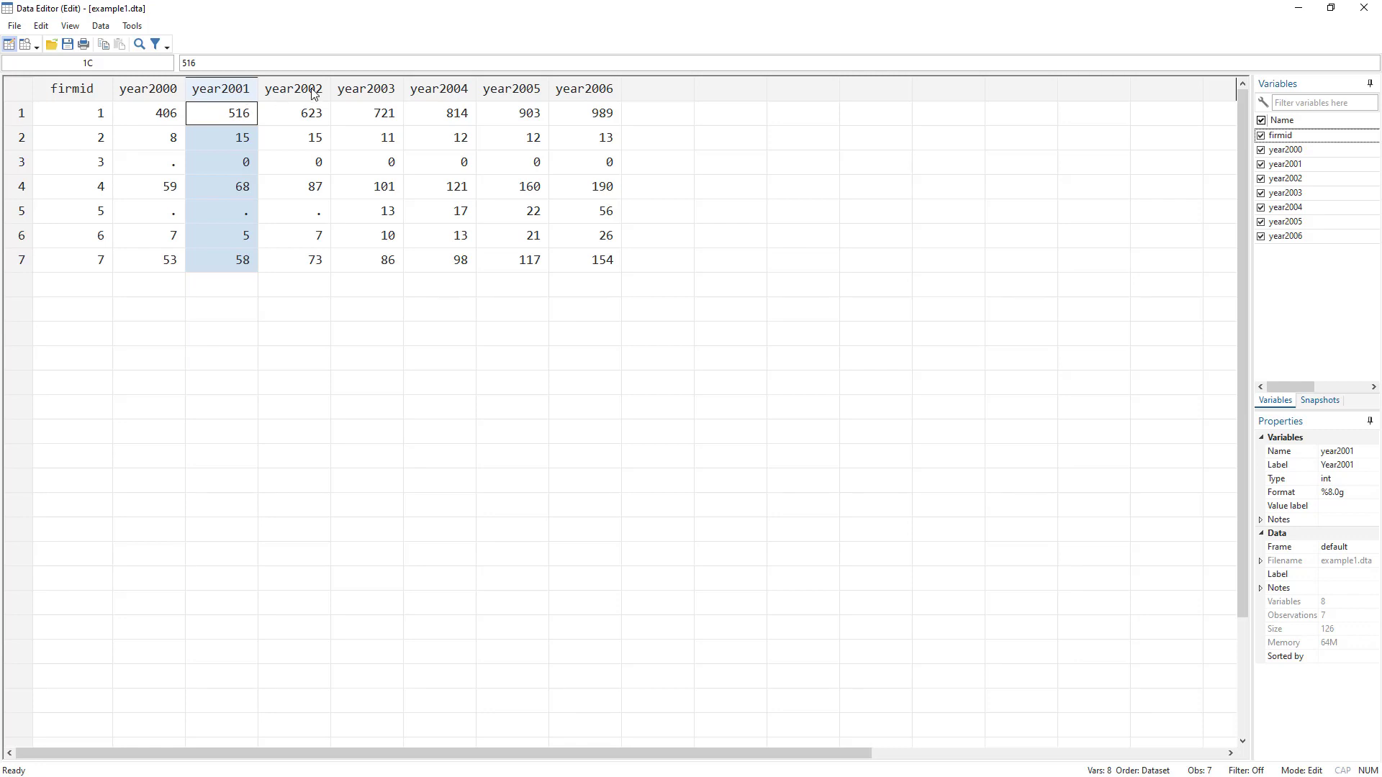
{"action": "left_click_drag", "start_coordinate": [598, 119], "coordinate": [173, 268]}
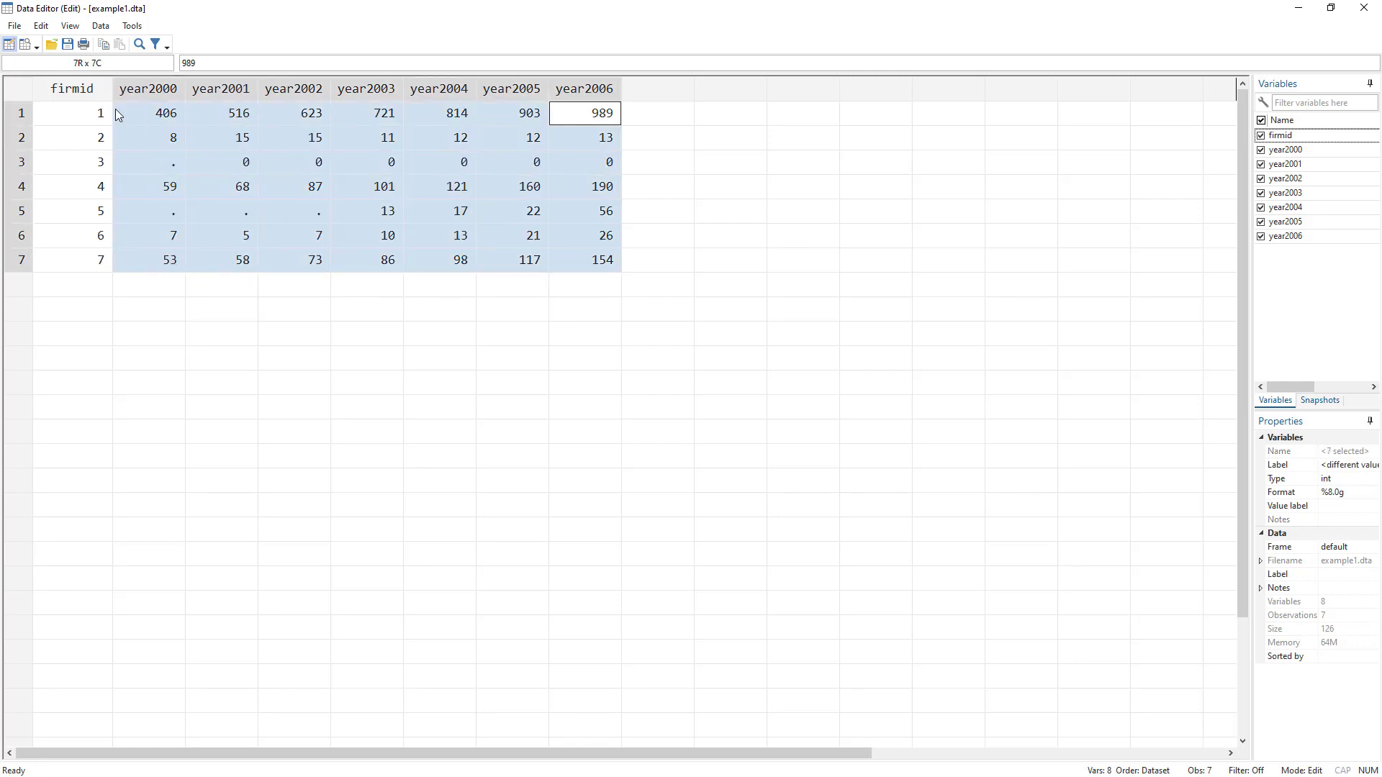
{"action": "left_click", "coordinate": [88, 114]}
{"action": "left_click", "coordinate": [150, 95]}
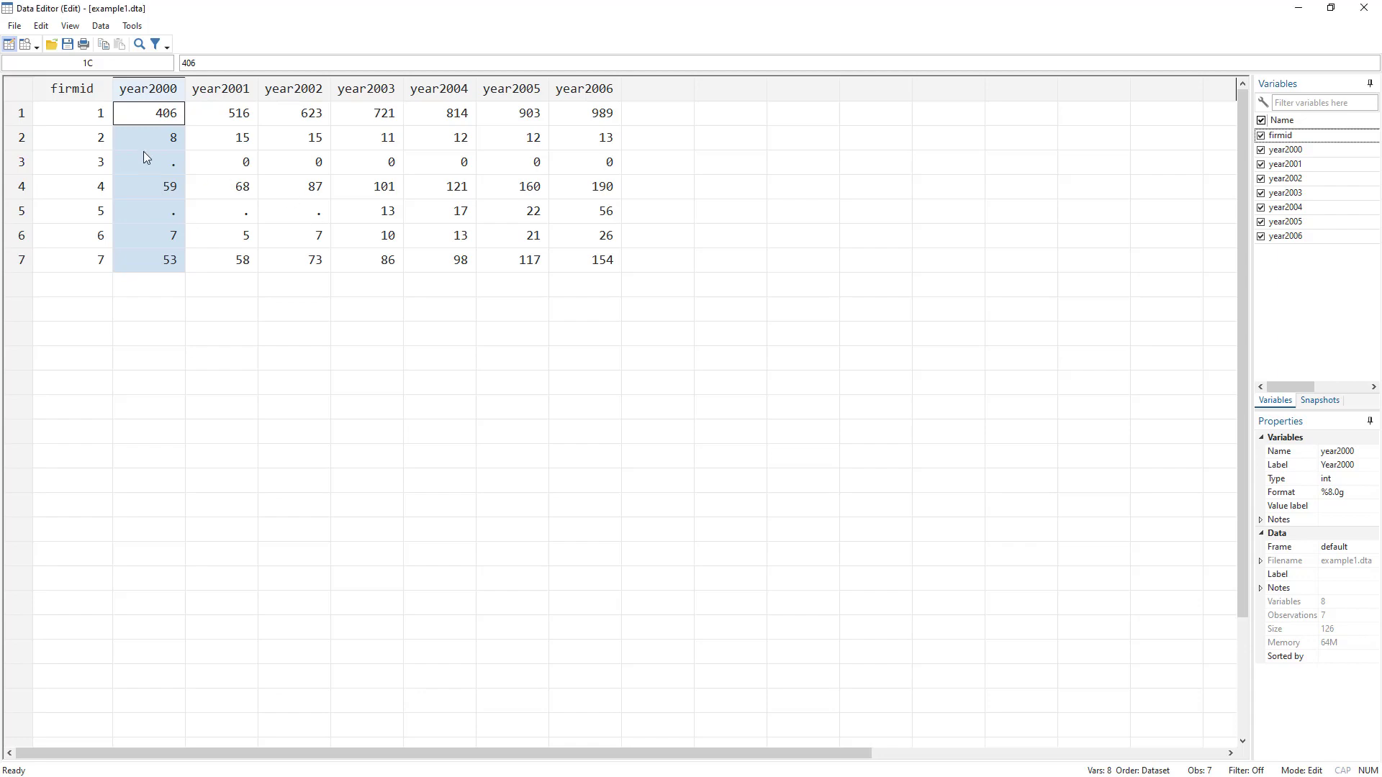
- Capture a screen snip of the original example1 data table and return to the do-file
{"action": "left_click_drag", "start_coordinate": [4, 64], "coordinate": [651, 286]}
{"action": "key", "text": "alt+Tab"}
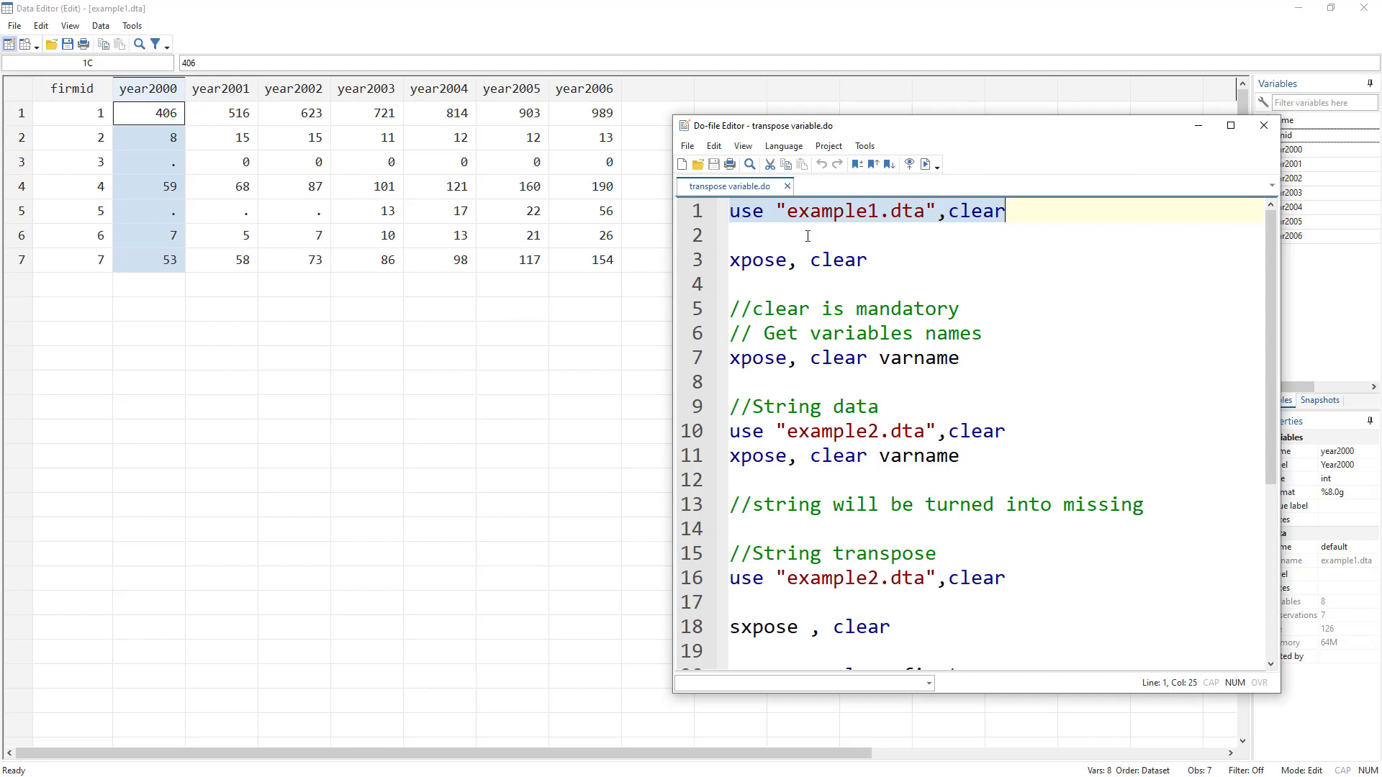
- Transpose the dataset by running the "xpose, clear" command on line 3 of the do-file
{"action": "double_click", "coordinate": [756, 260]}
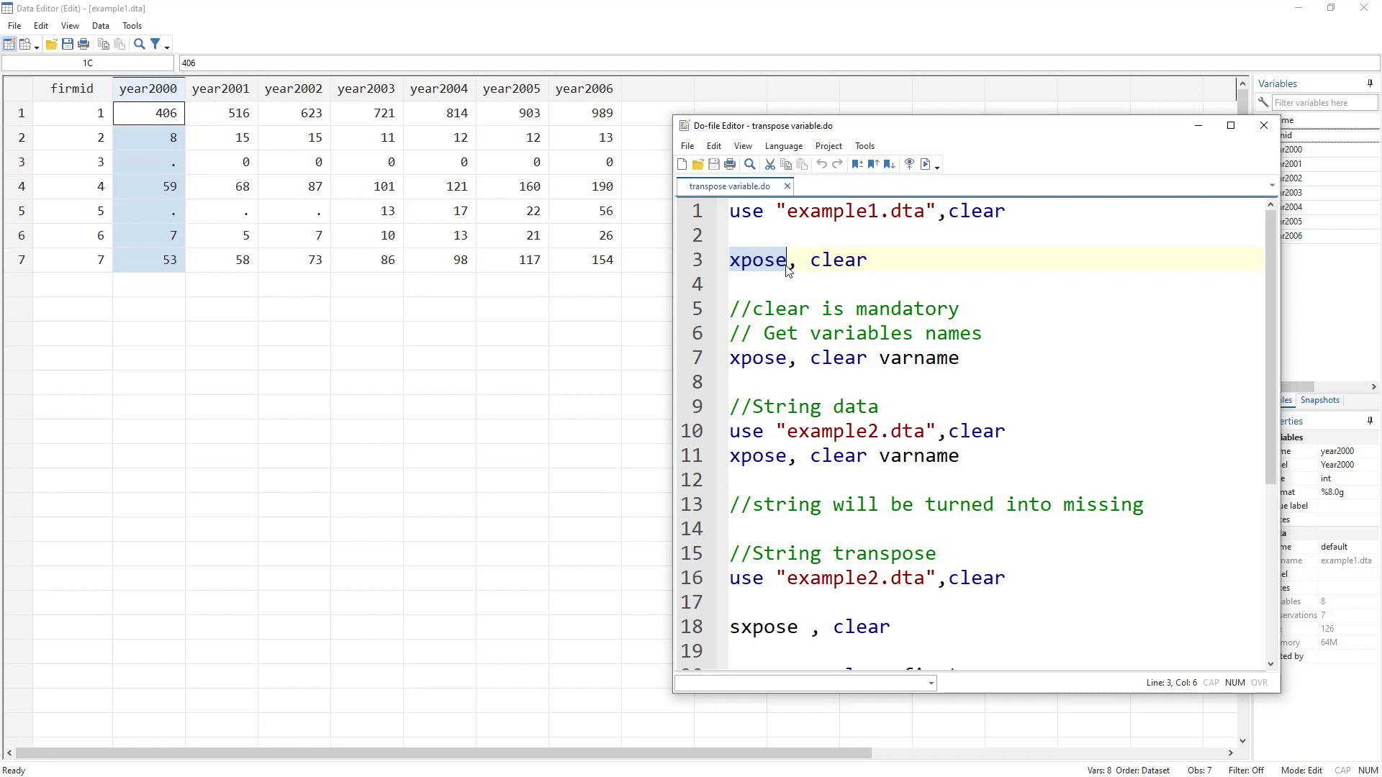
{"action": "double_click", "coordinate": [825, 260]}
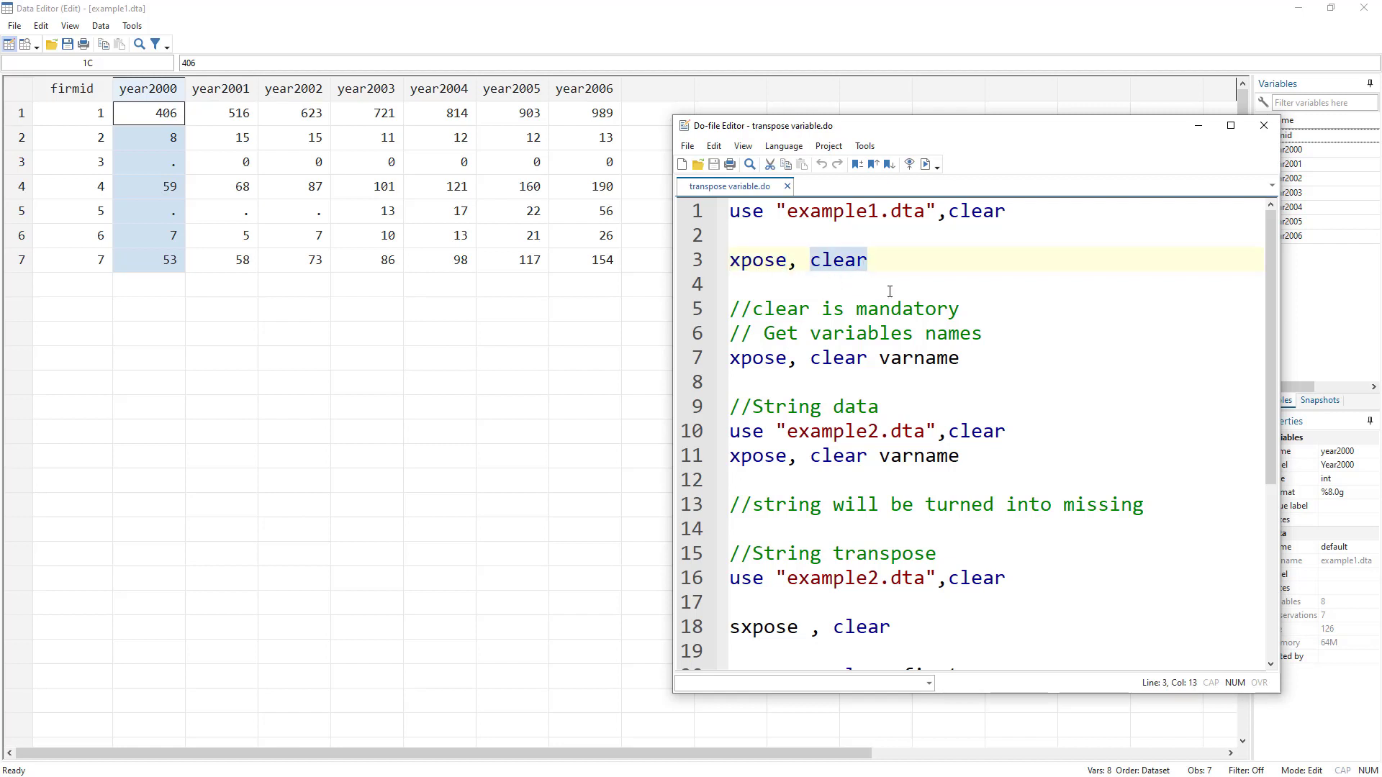
{"action": "double_click", "coordinate": [905, 311]}
{"action": "left_click", "coordinate": [776, 260]}
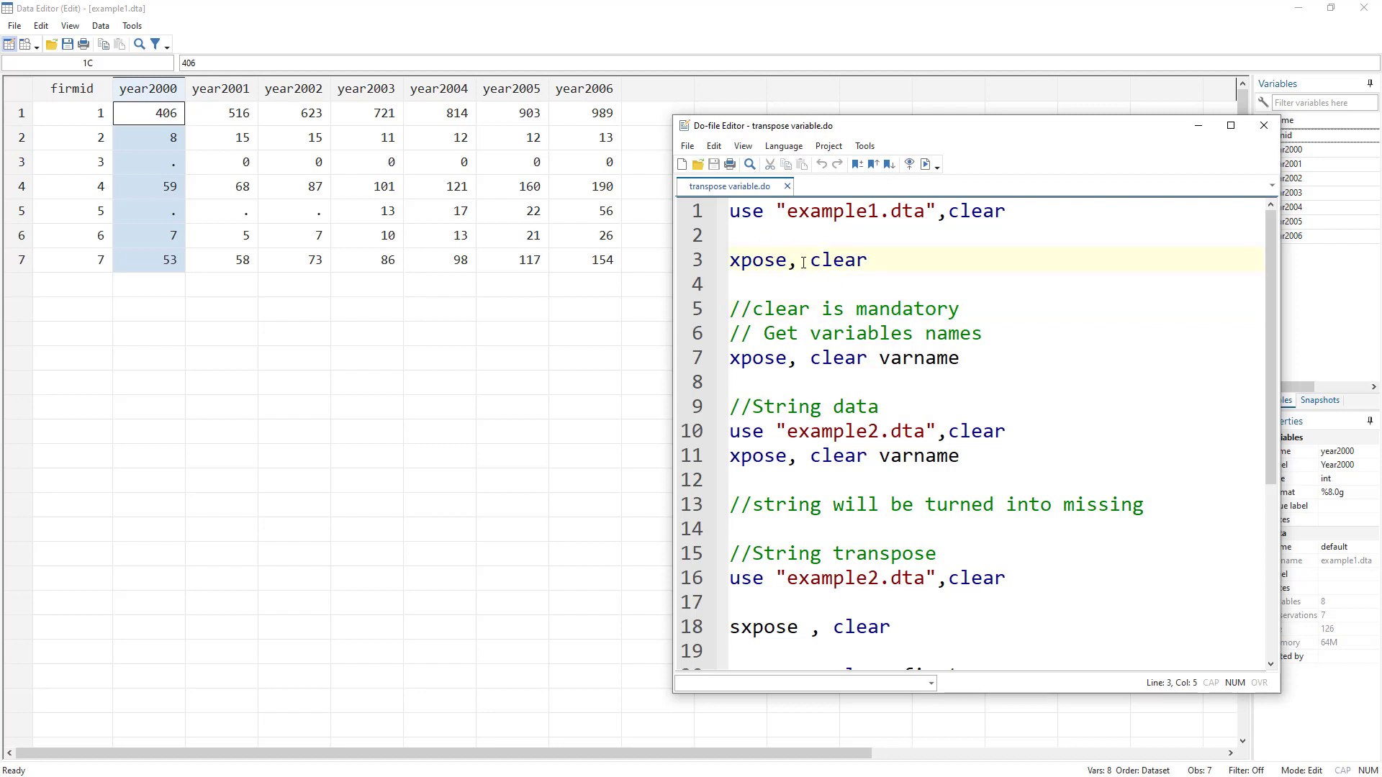
{"action": "left_click_drag", "start_coordinate": [791, 265], "coordinate": [871, 264]}
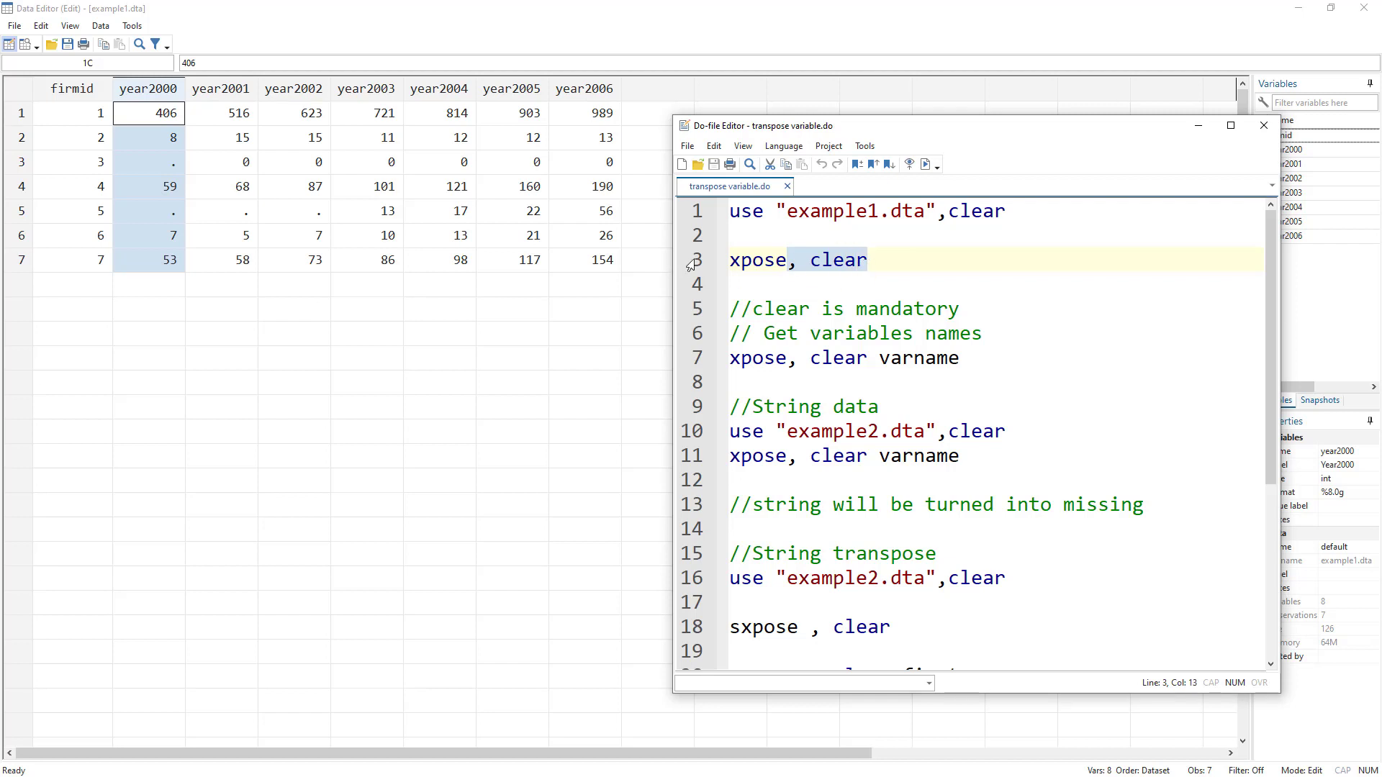
{"action": "double_click", "coordinate": [759, 265]}
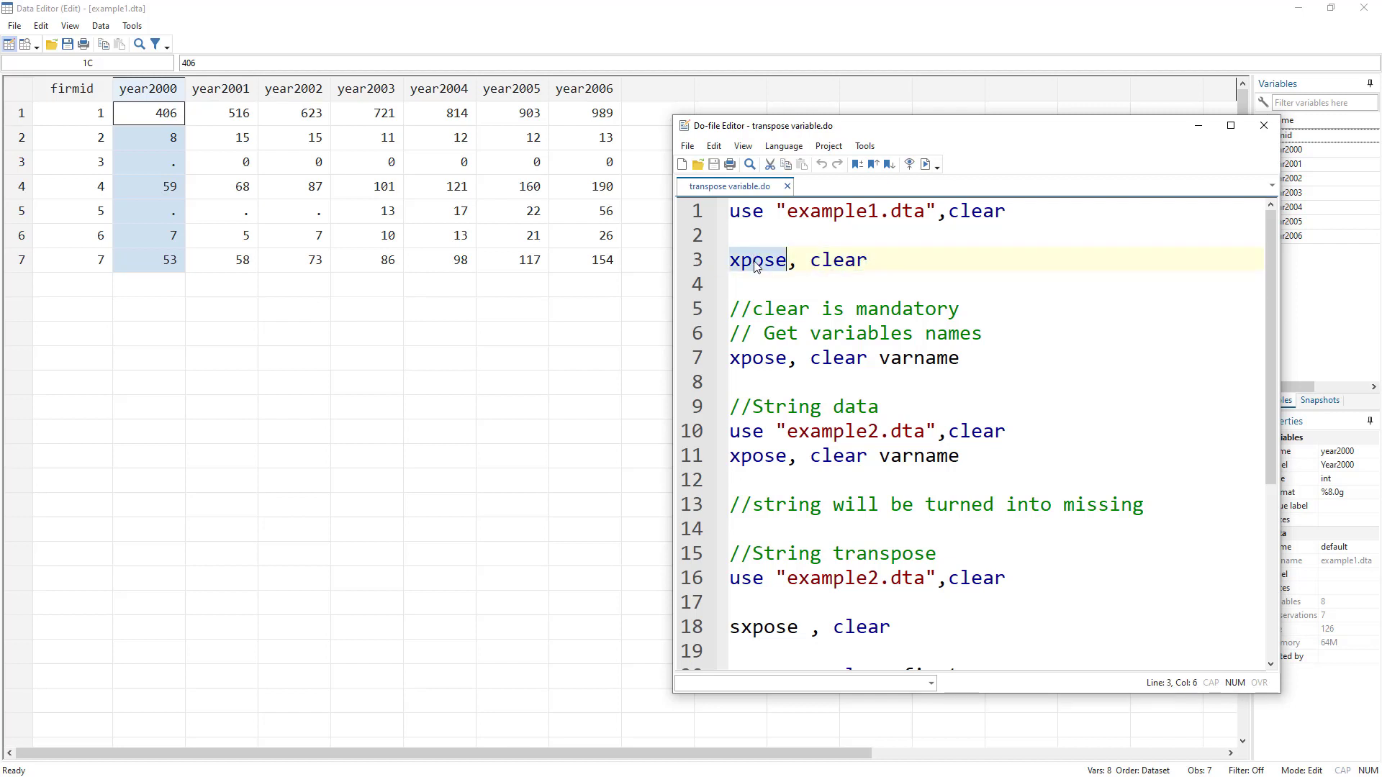
{"action": "left_click_drag", "start_coordinate": [790, 263], "coordinate": [903, 264]}
{"action": "left_click", "coordinate": [692, 266]}
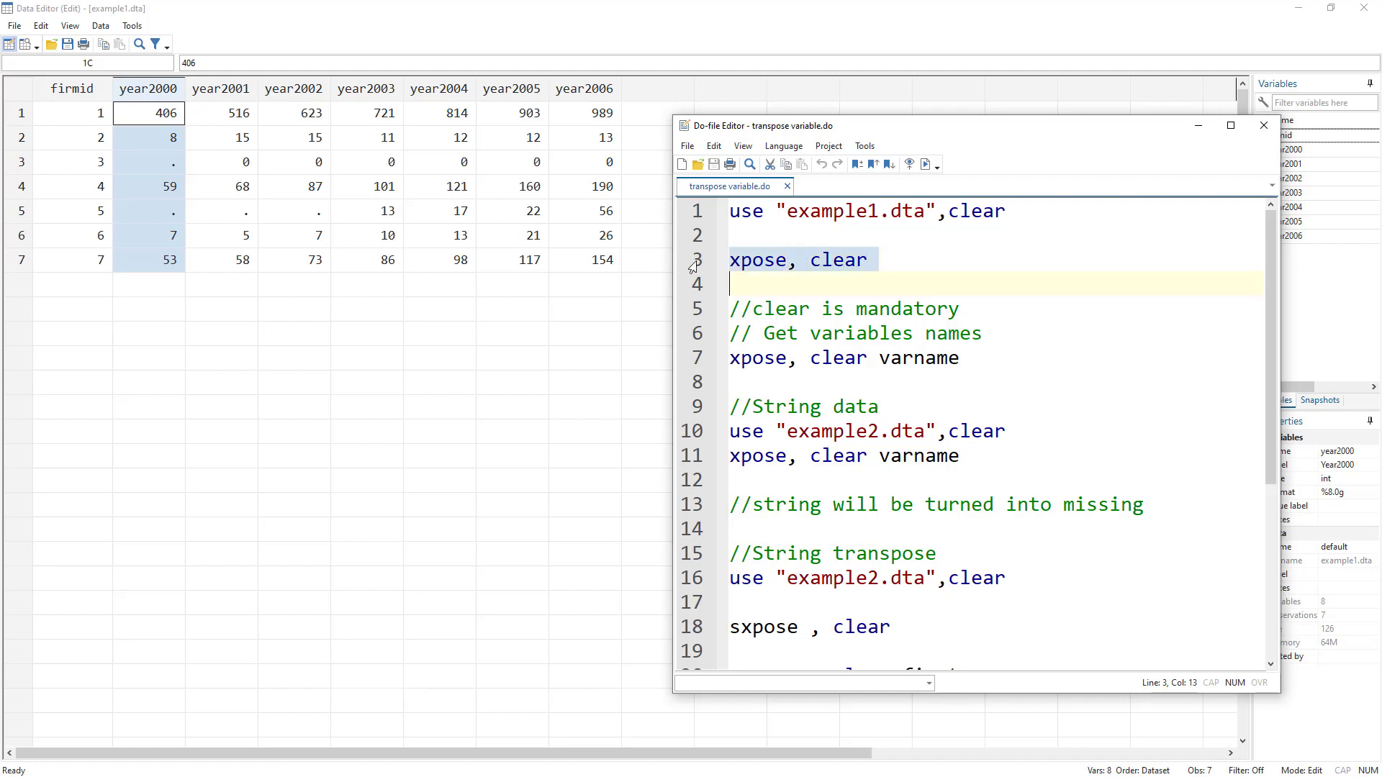
{"action": "left_click", "coordinate": [927, 164]}
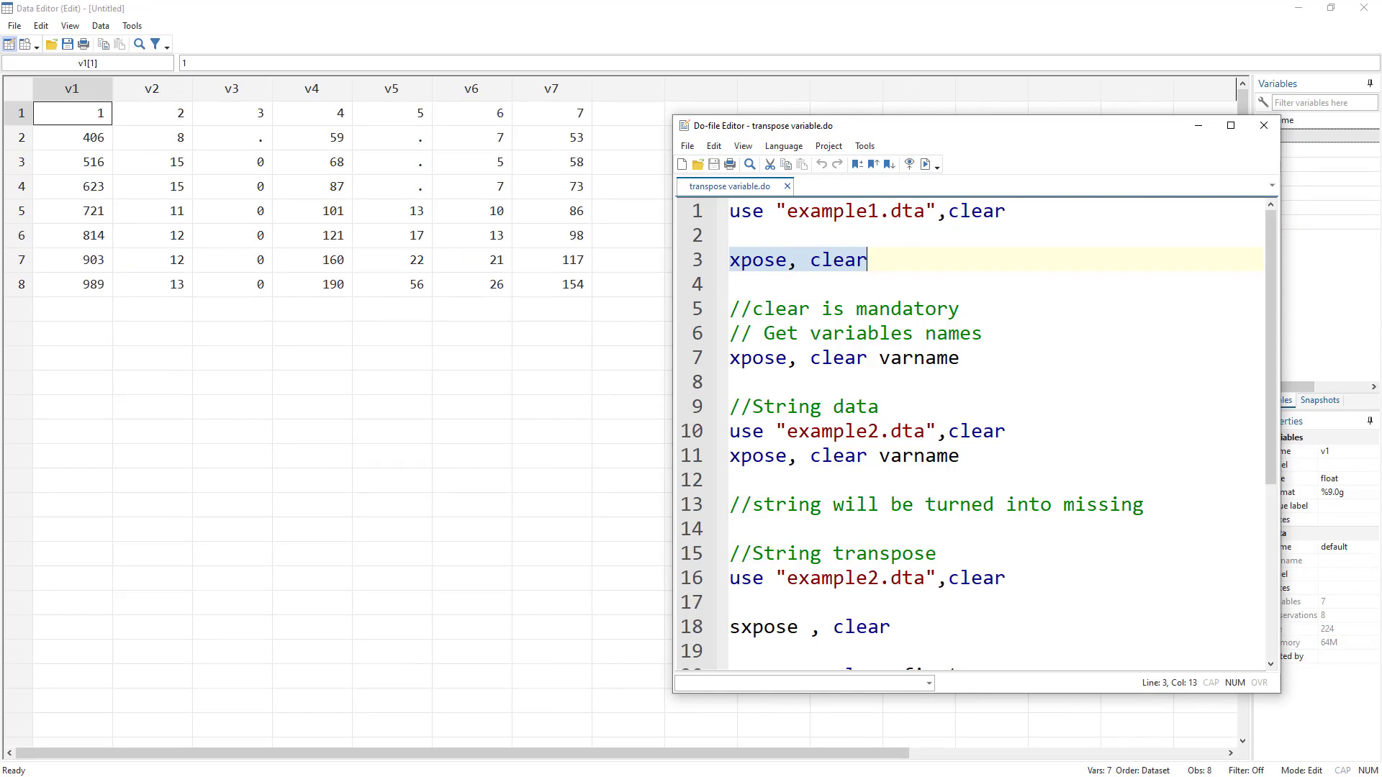
- Switch to the Snipping Tool and mark the firmid values, variable-name header and row numbers in red on the captured table
{"action": "key", "text": "alt+Tab"}
{"action": "left_click_drag", "start_coordinate": [936, 71], "coordinate": [970, 36]}
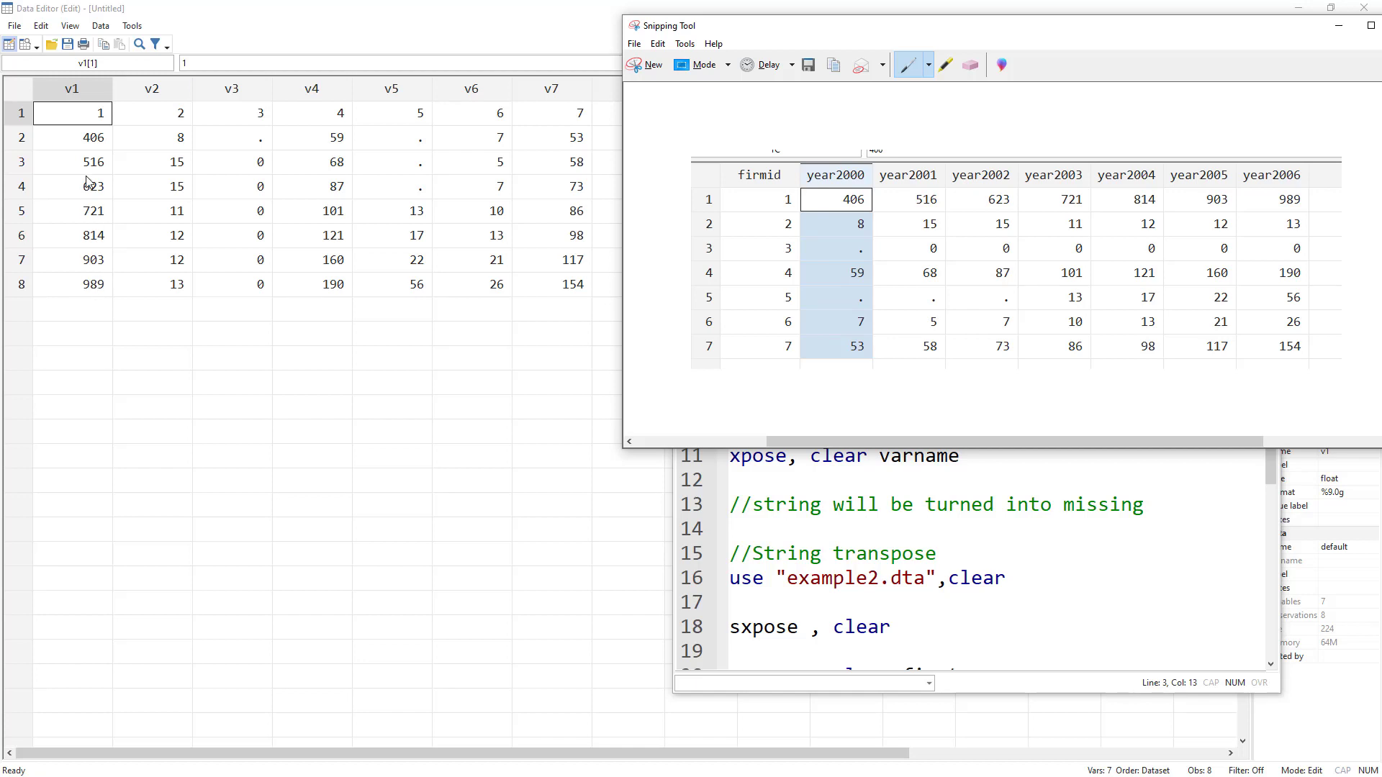
{"action": "mouse_move", "coordinate": [790, 185]}
{"action": "left_mouse_down"}
{"action": "mouse_move", "coordinate": [778, 224]}
{"action": "mouse_move", "coordinate": [866, 207]}
{"action": "left_mouse_up"}
{"action": "left_click_drag", "start_coordinate": [780, 232], "coordinate": [1243, 233]}
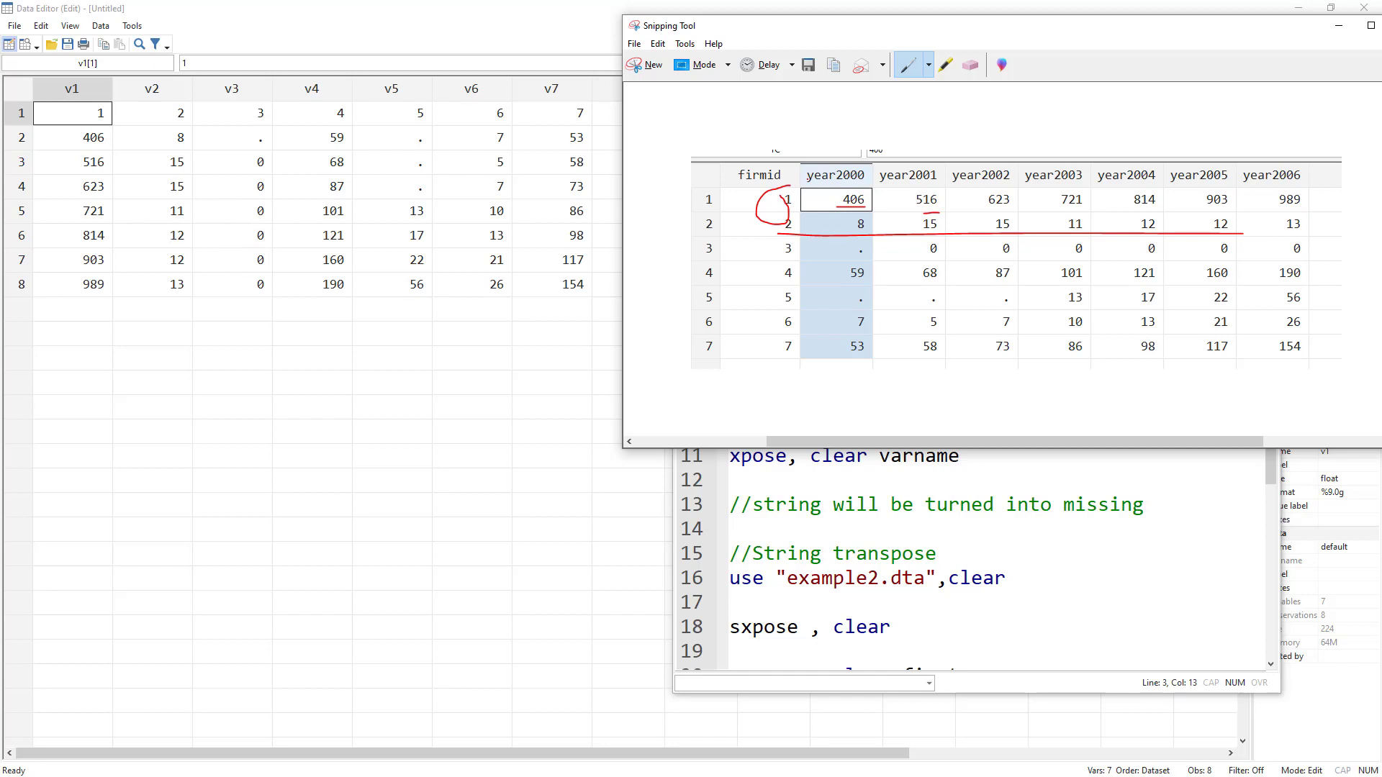
{"action": "mouse_move", "coordinate": [892, 161]}
{"action": "left_mouse_down"}
{"action": "mouse_move", "coordinate": [691, 188]}
{"action": "mouse_move", "coordinate": [1233, 201]}
{"action": "mouse_move", "coordinate": [1331, 169]}
{"action": "mouse_move", "coordinate": [872, 153]}
{"action": "mouse_move", "coordinate": [811, 175]}
{"action": "left_mouse_up"}
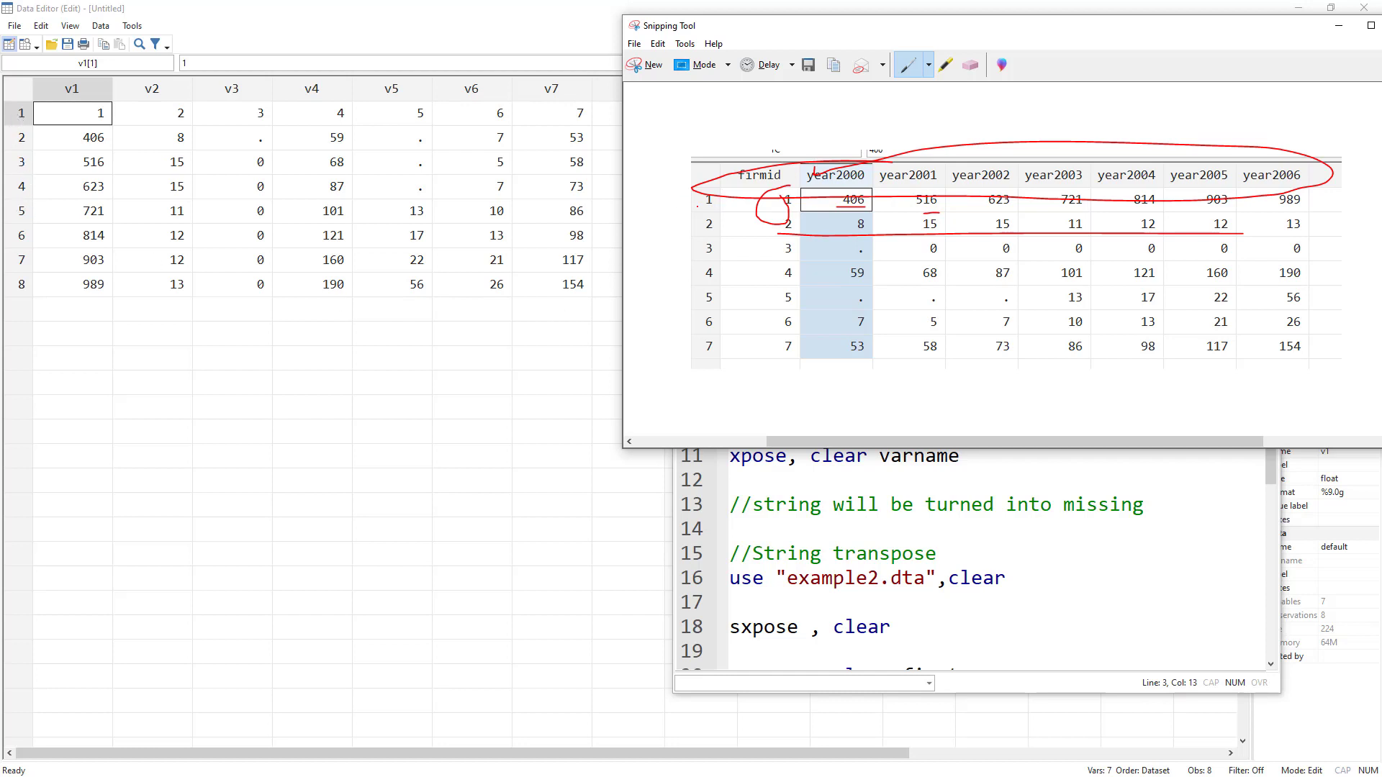
{"action": "left_click_drag", "start_coordinate": [694, 235], "coordinate": [712, 236]}
{"action": "mouse_move", "coordinate": [695, 307]}
{"action": "left_mouse_down"}
{"action": "mouse_move", "coordinate": [715, 306]}
{"action": "mouse_move", "coordinate": [714, 355]}
{"action": "left_mouse_up"}
{"action": "mouse_move", "coordinate": [791, 183]}
{"action": "left_mouse_down"}
{"action": "mouse_move", "coordinate": [744, 286]}
{"action": "mouse_move", "coordinate": [780, 353]}
{"action": "mouse_move", "coordinate": [770, 183]}
{"action": "mouse_move", "coordinate": [667, 261]}
{"action": "mouse_move", "coordinate": [673, 346]}
{"action": "mouse_move", "coordinate": [721, 377]}
{"action": "mouse_move", "coordinate": [732, 281]}
{"action": "mouse_move", "coordinate": [708, 186]}
{"action": "left_mouse_up"}
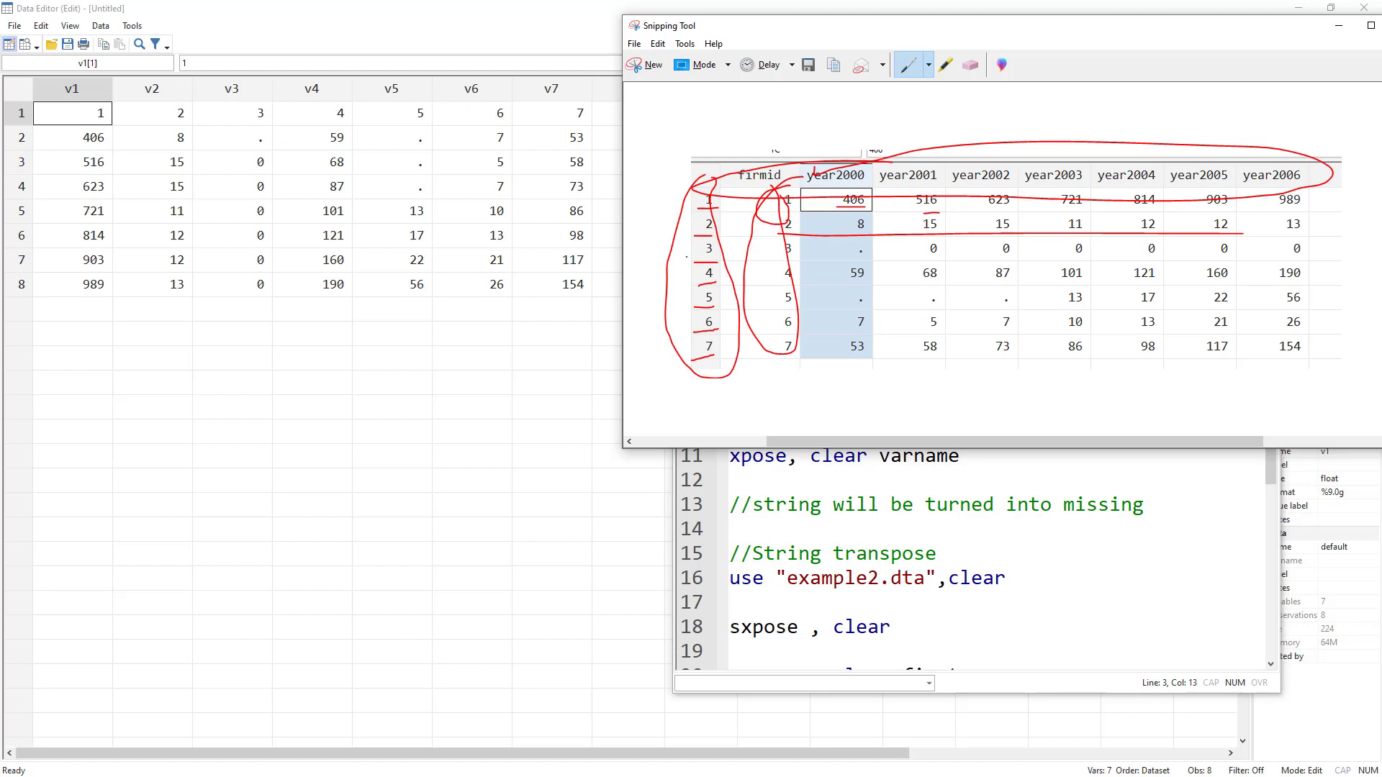
- Review the varname option on line 7 of the do-file and circle the variable-name header again on the captured table
{"action": "left_click", "coordinate": [751, 503]}
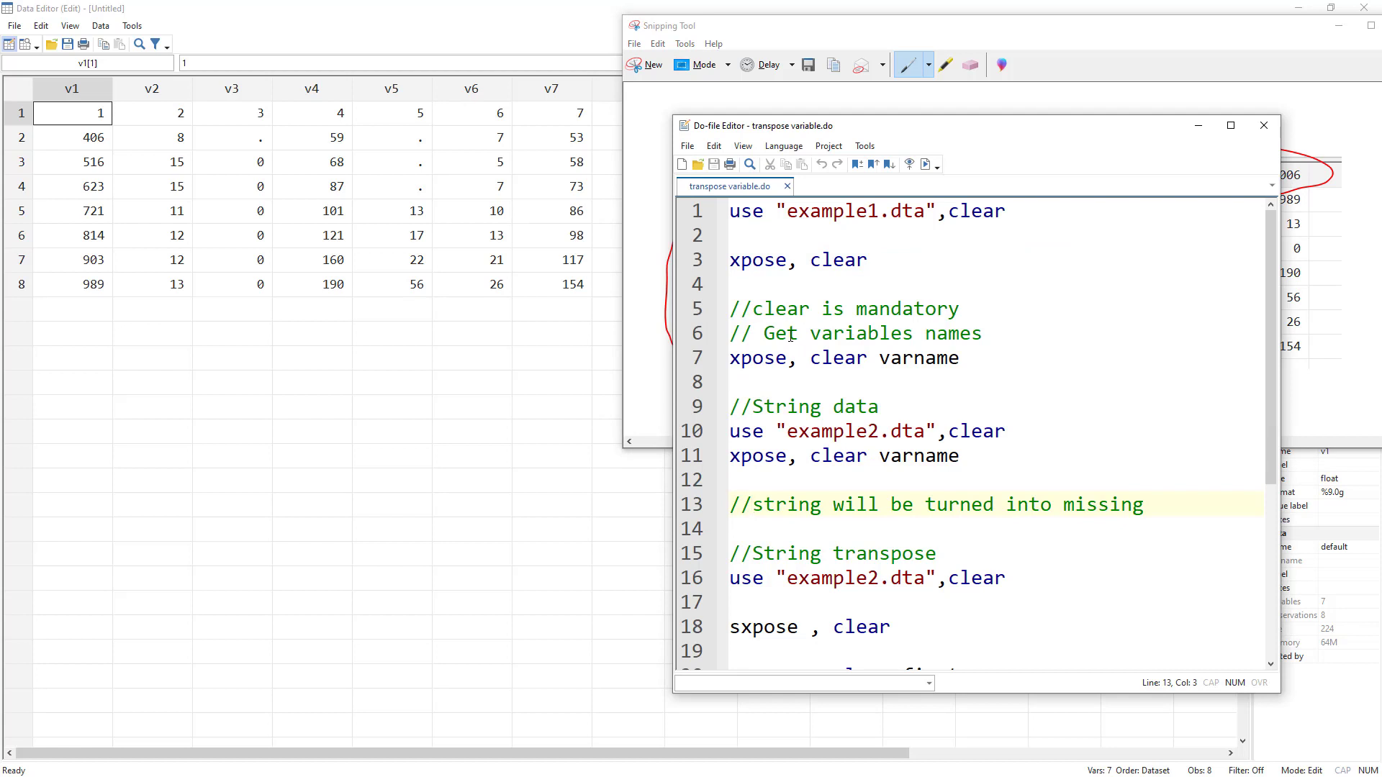
{"action": "double_click", "coordinate": [935, 333]}
{"action": "double_click", "coordinate": [912, 358]}
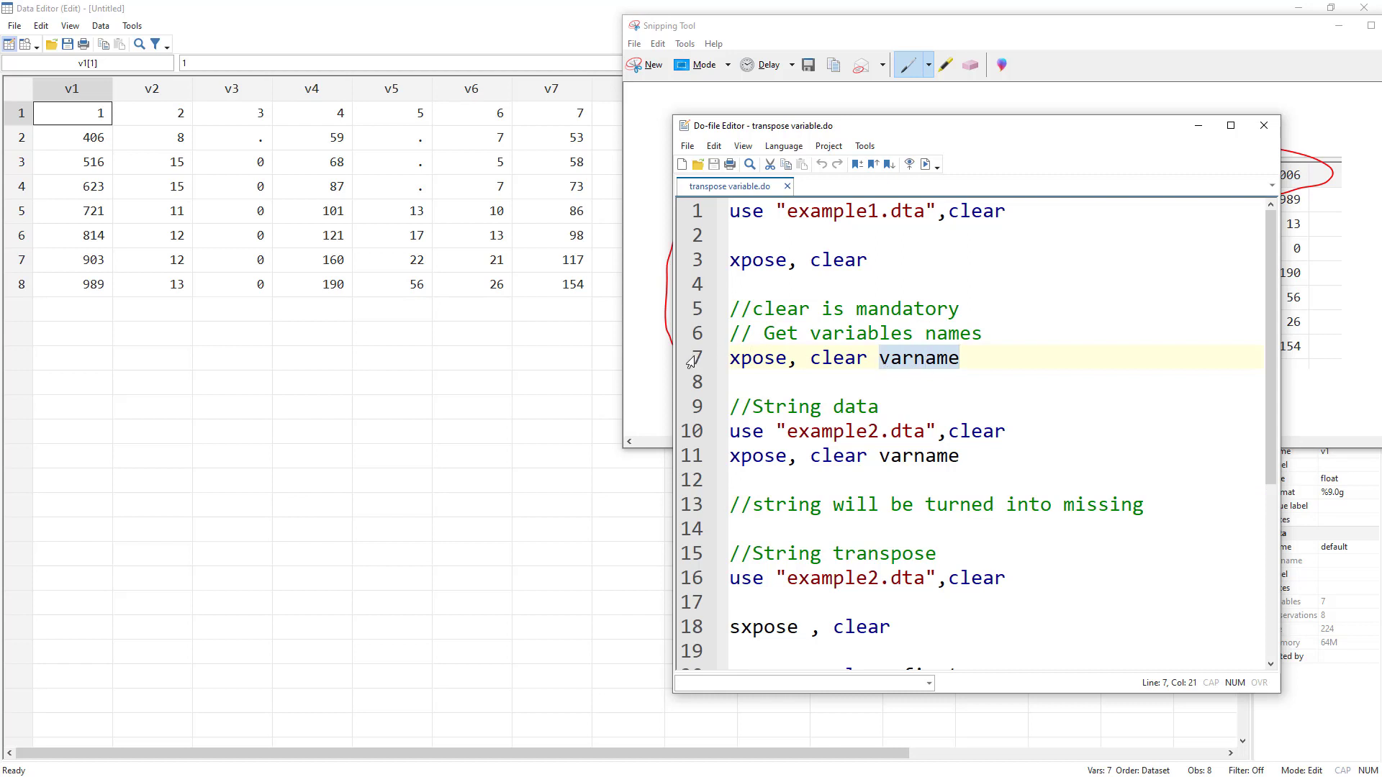
{"action": "left_click", "coordinate": [667, 303]}
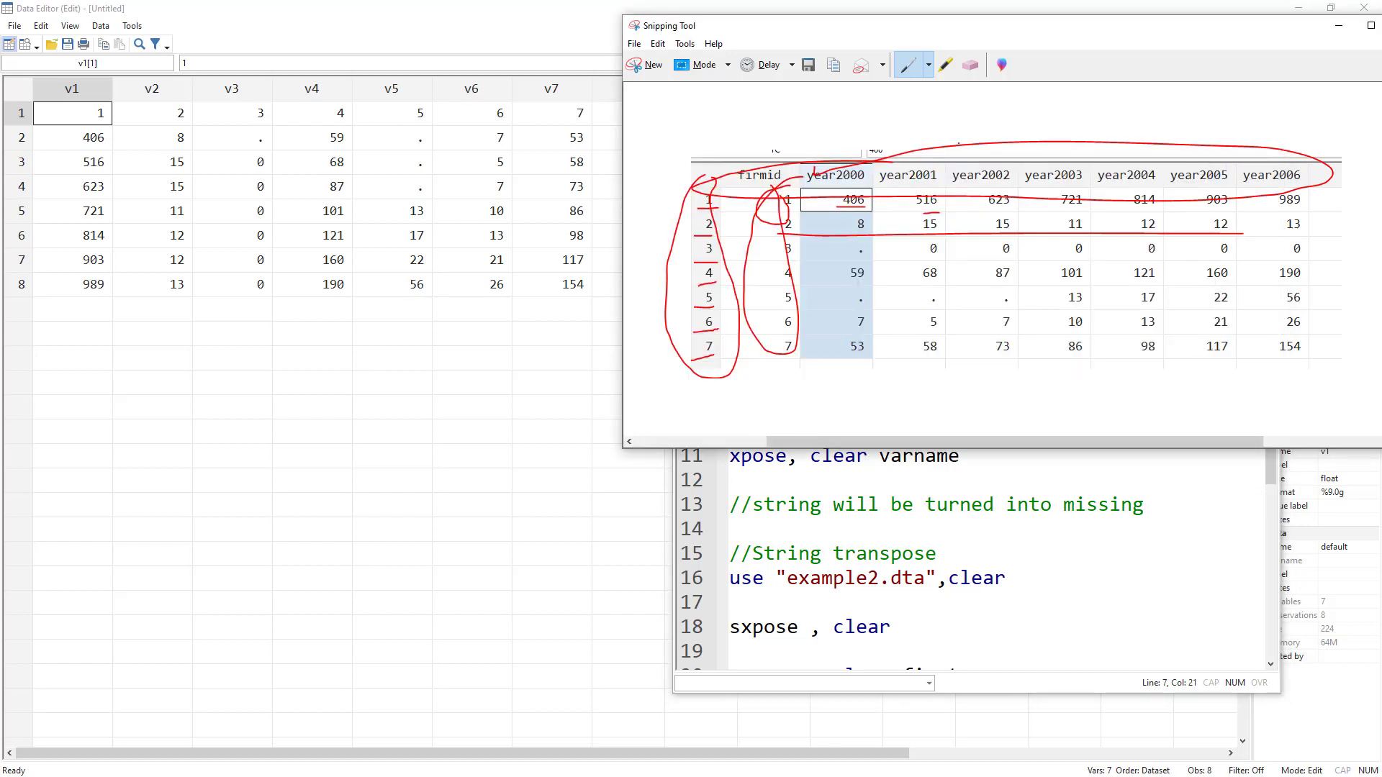
{"action": "mouse_move", "coordinate": [936, 144]}
{"action": "left_mouse_down"}
{"action": "mouse_move", "coordinate": [719, 149]}
{"action": "mouse_move", "coordinate": [715, 174]}
{"action": "mouse_move", "coordinate": [1007, 203]}
{"action": "mouse_move", "coordinate": [1257, 191]}
{"action": "mouse_move", "coordinate": [1307, 168]}
{"action": "mouse_move", "coordinate": [1257, 151]}
{"action": "mouse_move", "coordinate": [848, 160]}
{"action": "left_mouse_up"}
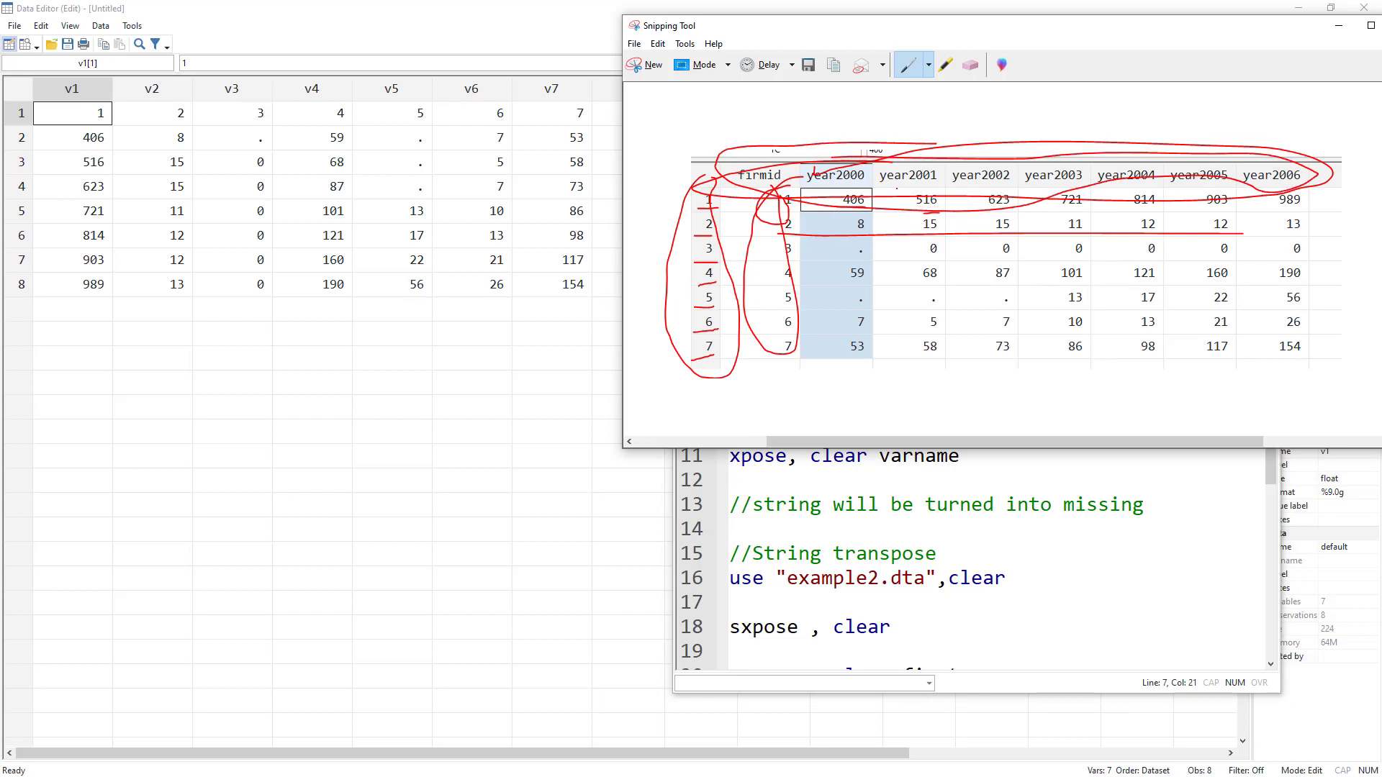
{"action": "key", "text": "alt+Tab"}
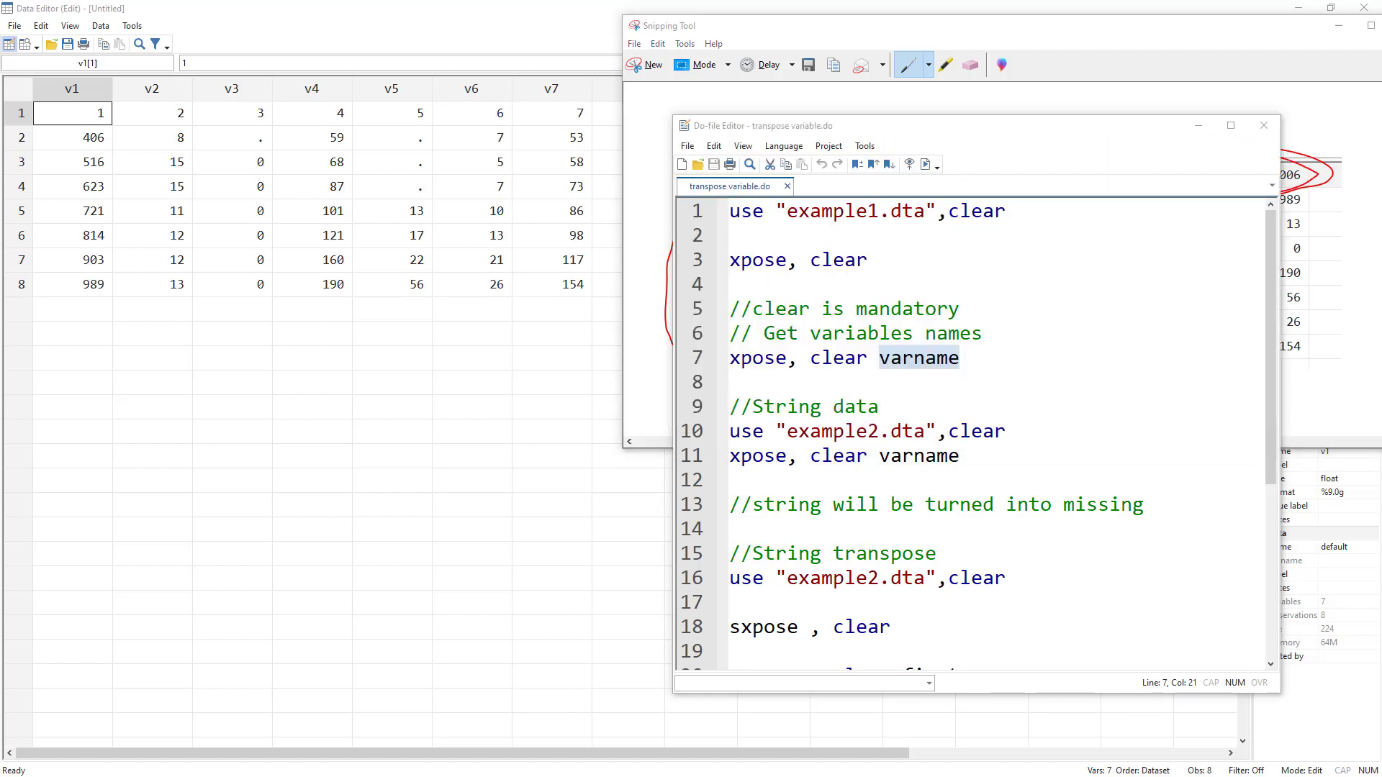
- Reload example1.dta from line 1 of the do-file and highlight the year2002 and year2003 columns in the Data Editor
{"action": "left_click", "coordinate": [698, 218]}
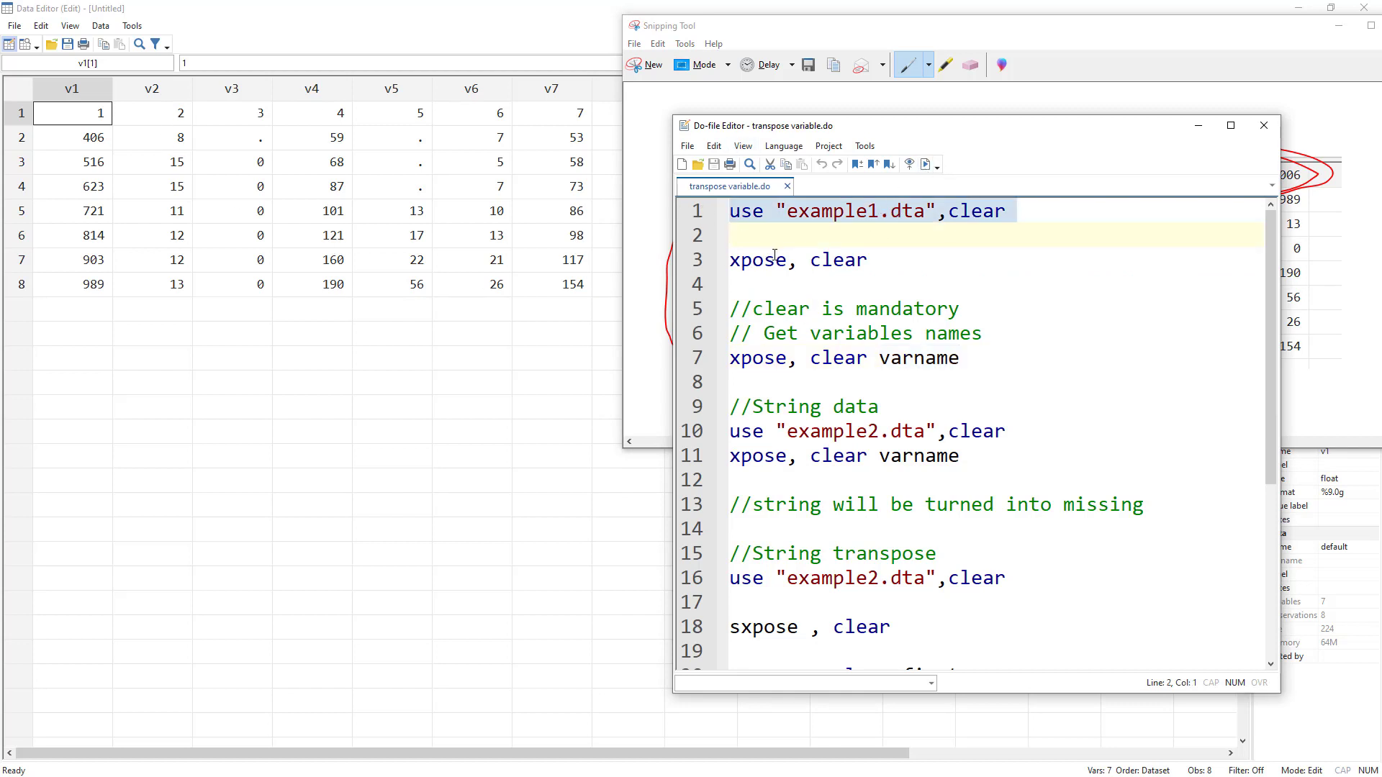
{"action": "left_click", "coordinate": [924, 164]}
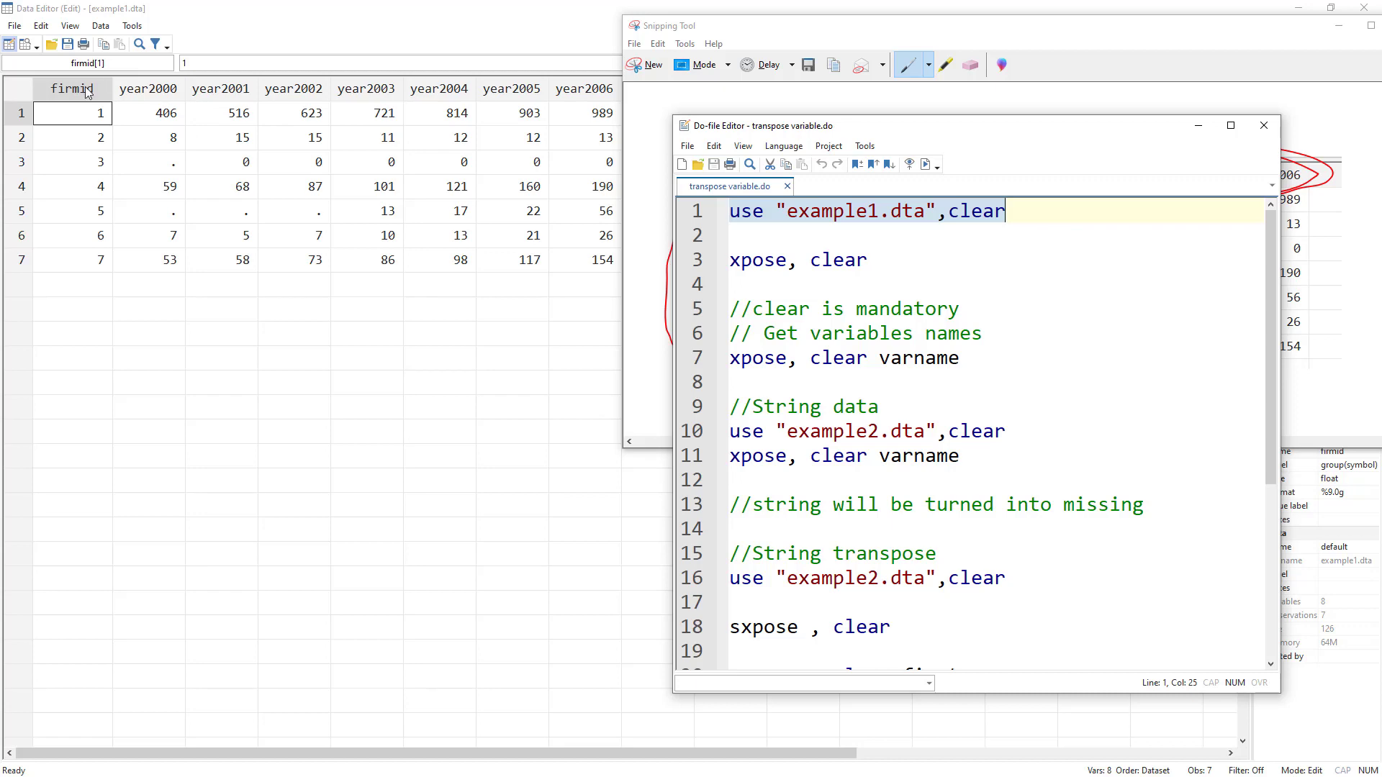
{"action": "left_click_drag", "start_coordinate": [256, 94], "coordinate": [403, 87]}
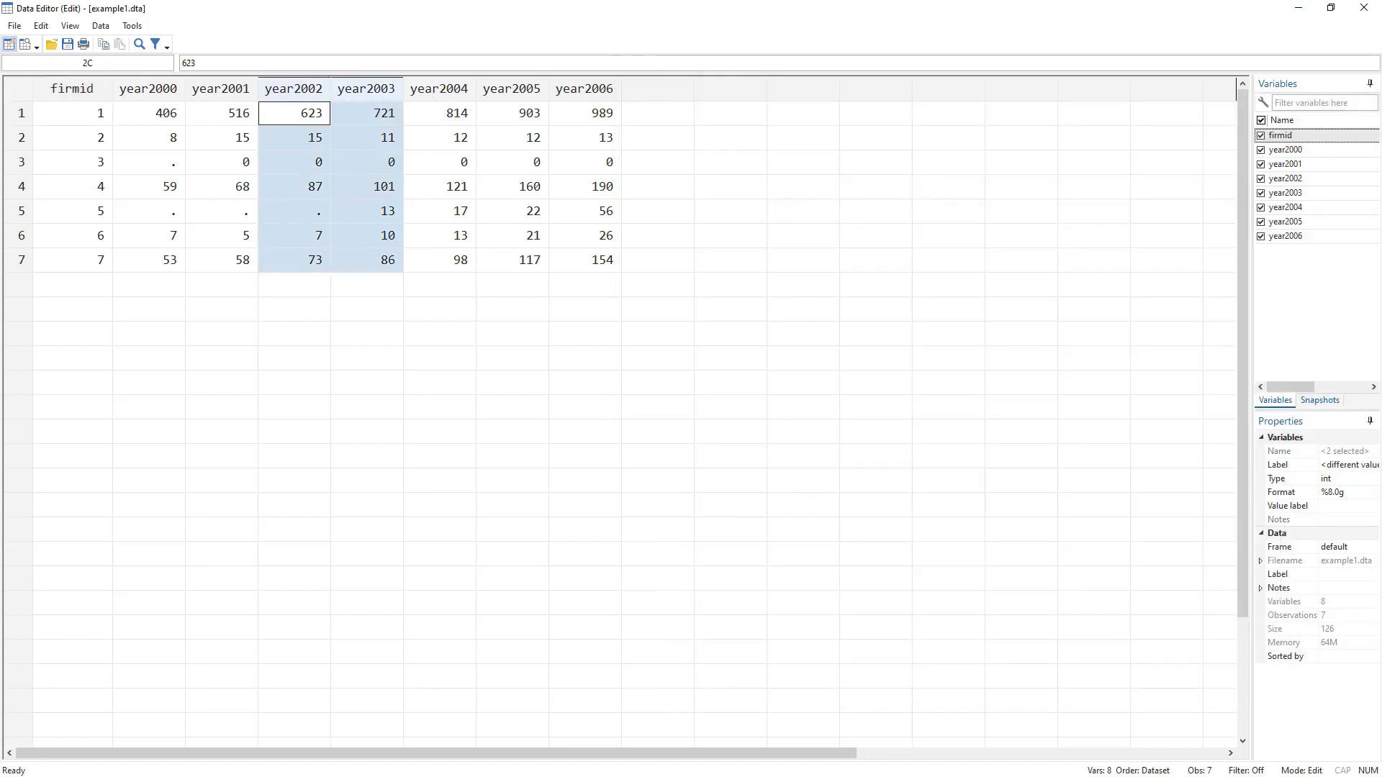
- Transpose the data while keeping the variable names by running "xpose, clear varname" on line 7 of the do-file
{"action": "key", "text": "alt+Tab"}
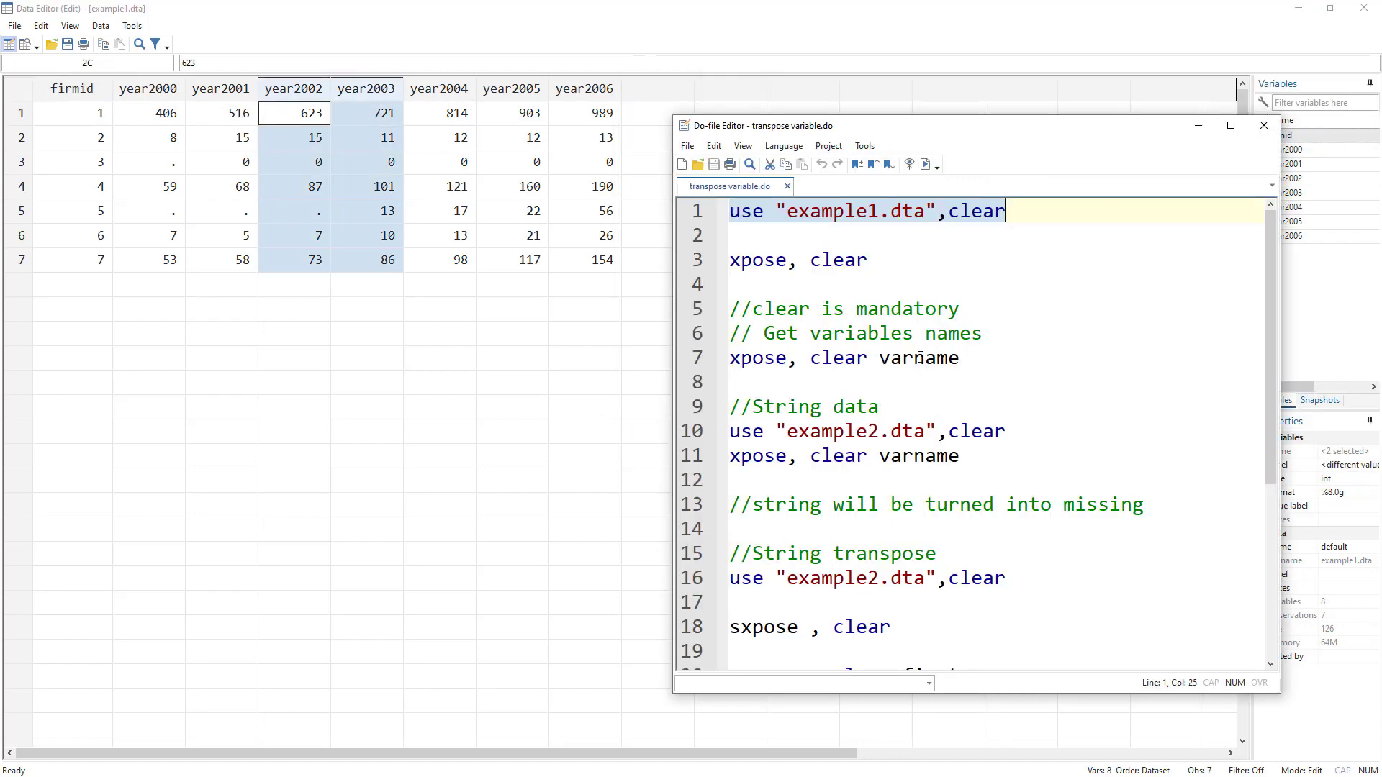
{"action": "double_click", "coordinate": [920, 358]}
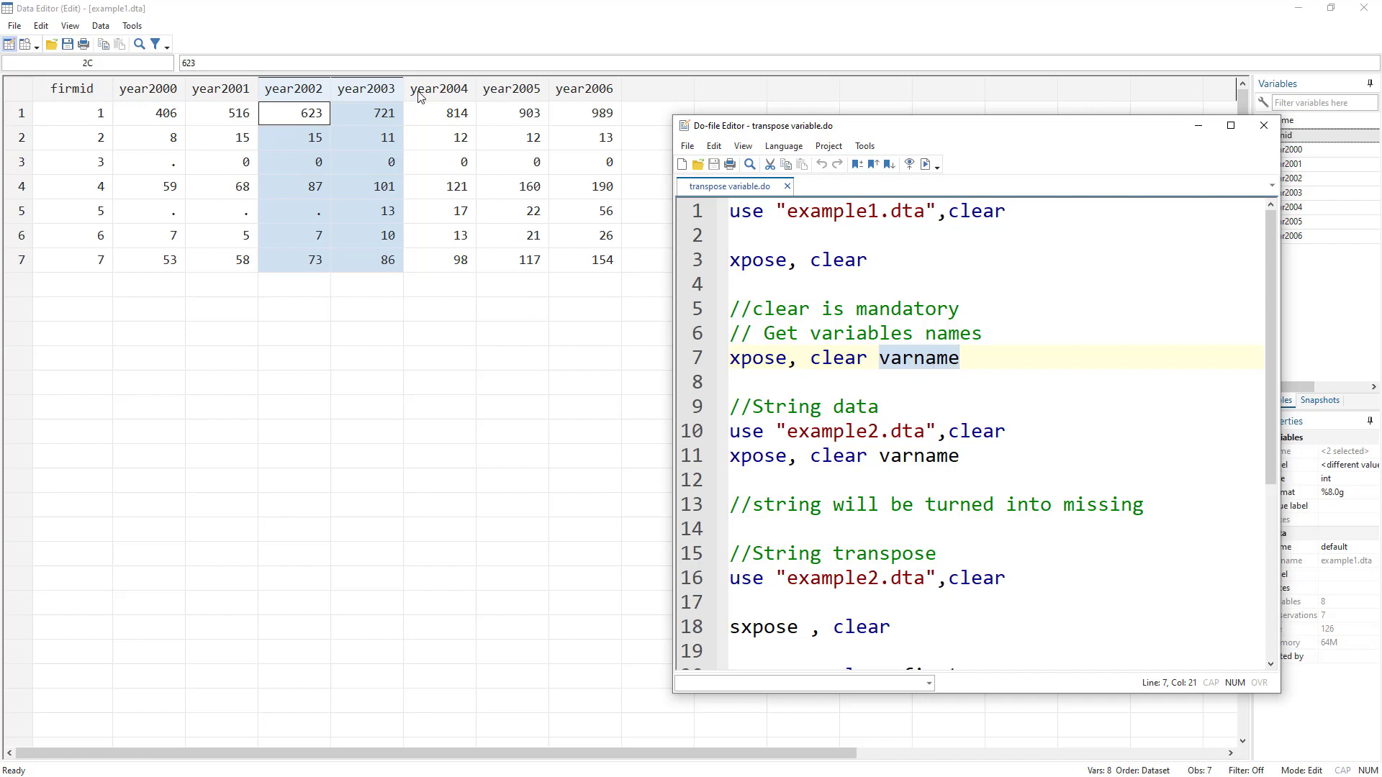
{"action": "left_click", "coordinate": [677, 356]}
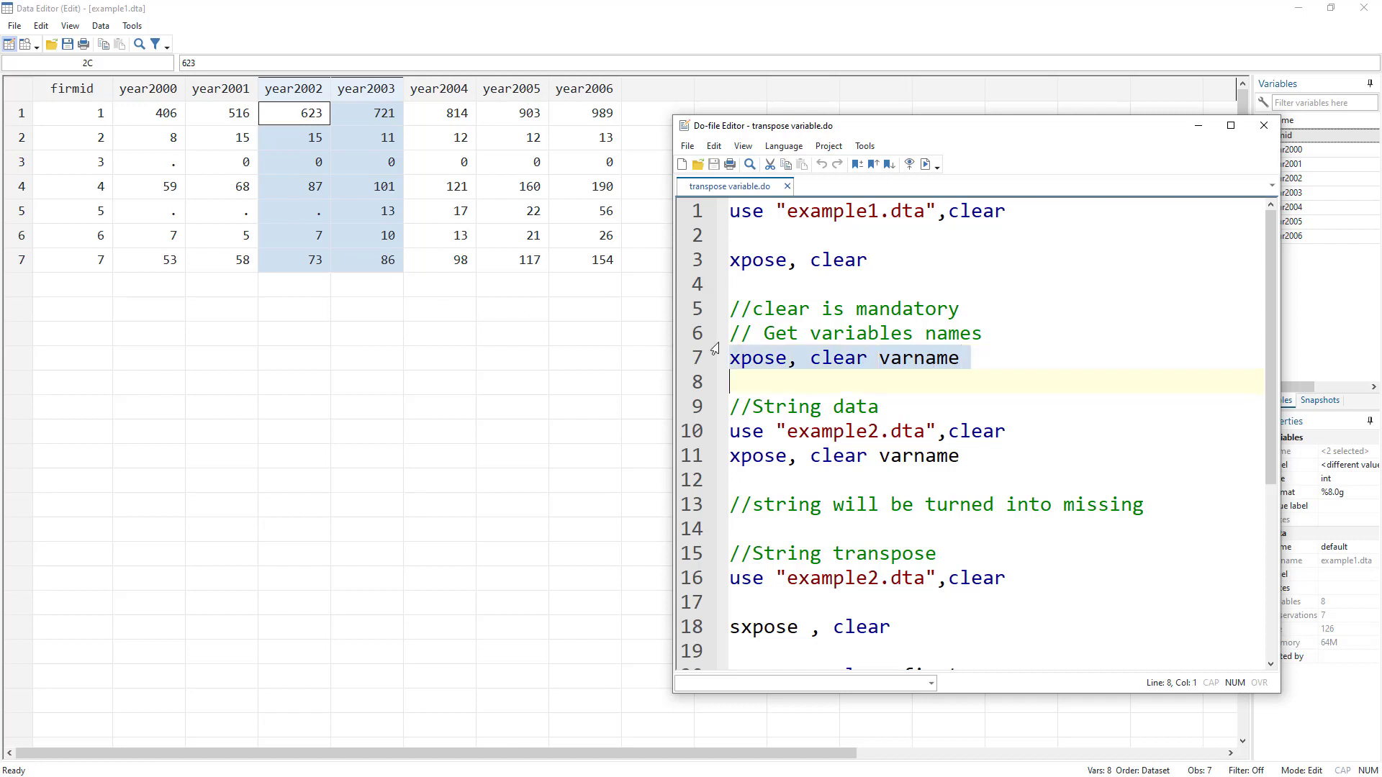
{"action": "left_click", "coordinate": [925, 166]}
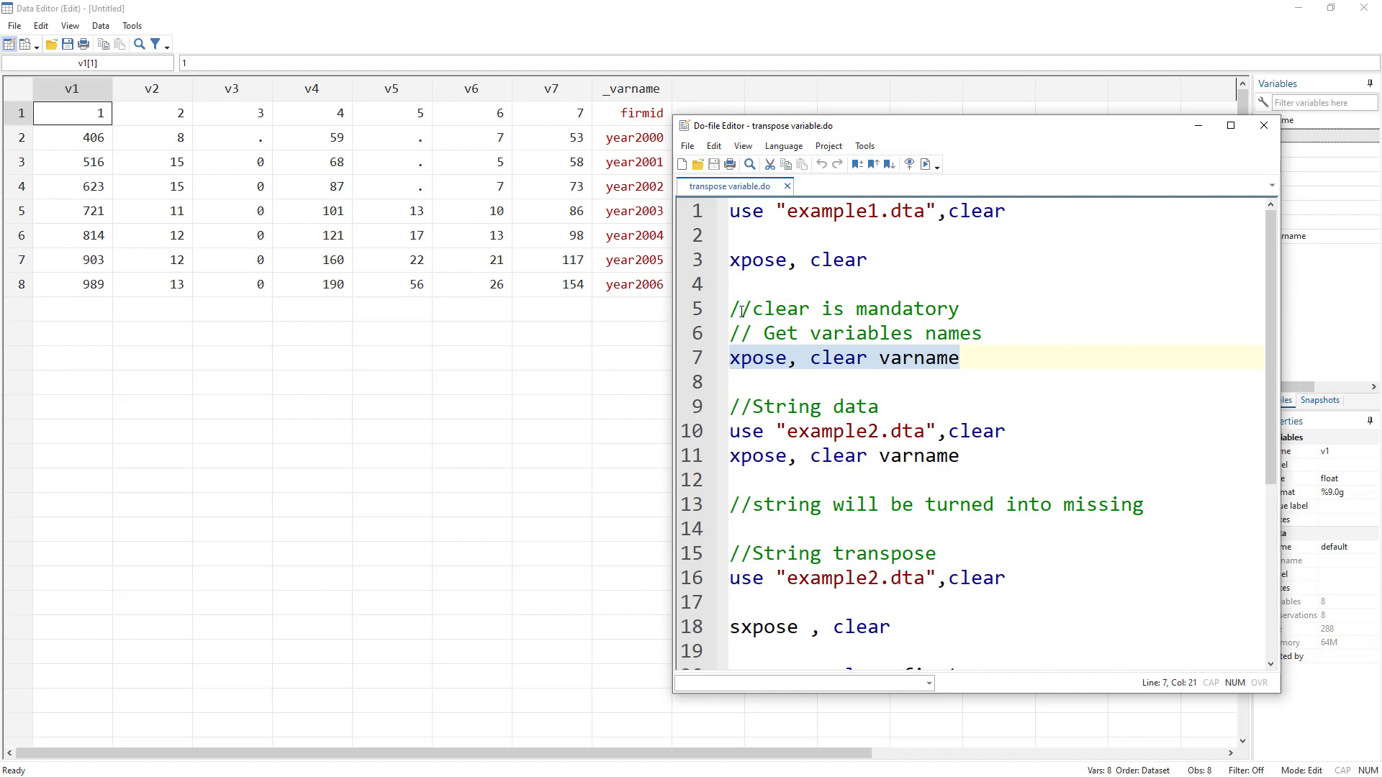
- Reload example1.dta by running line 1 of the do-file
{"action": "left_click", "coordinate": [784, 403]}
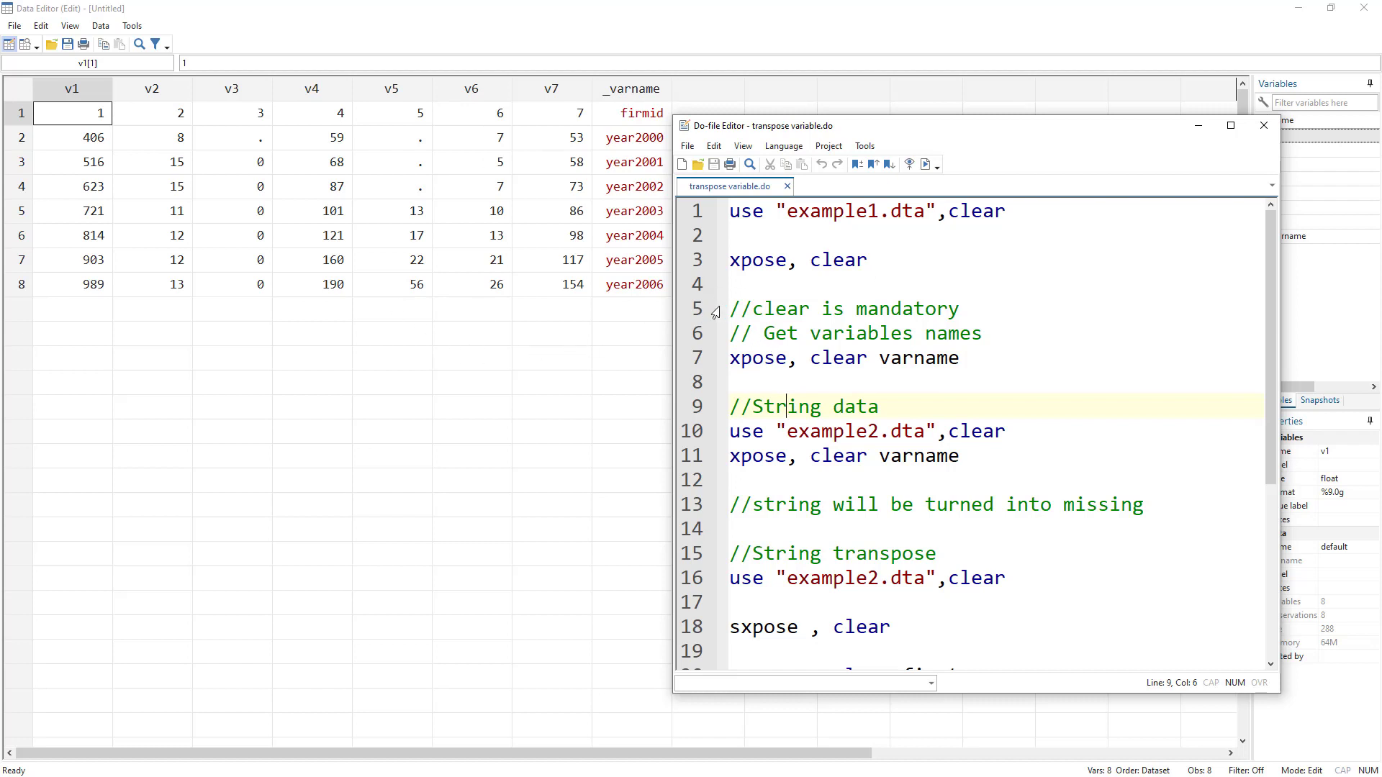
{"action": "left_click", "coordinate": [692, 211]}
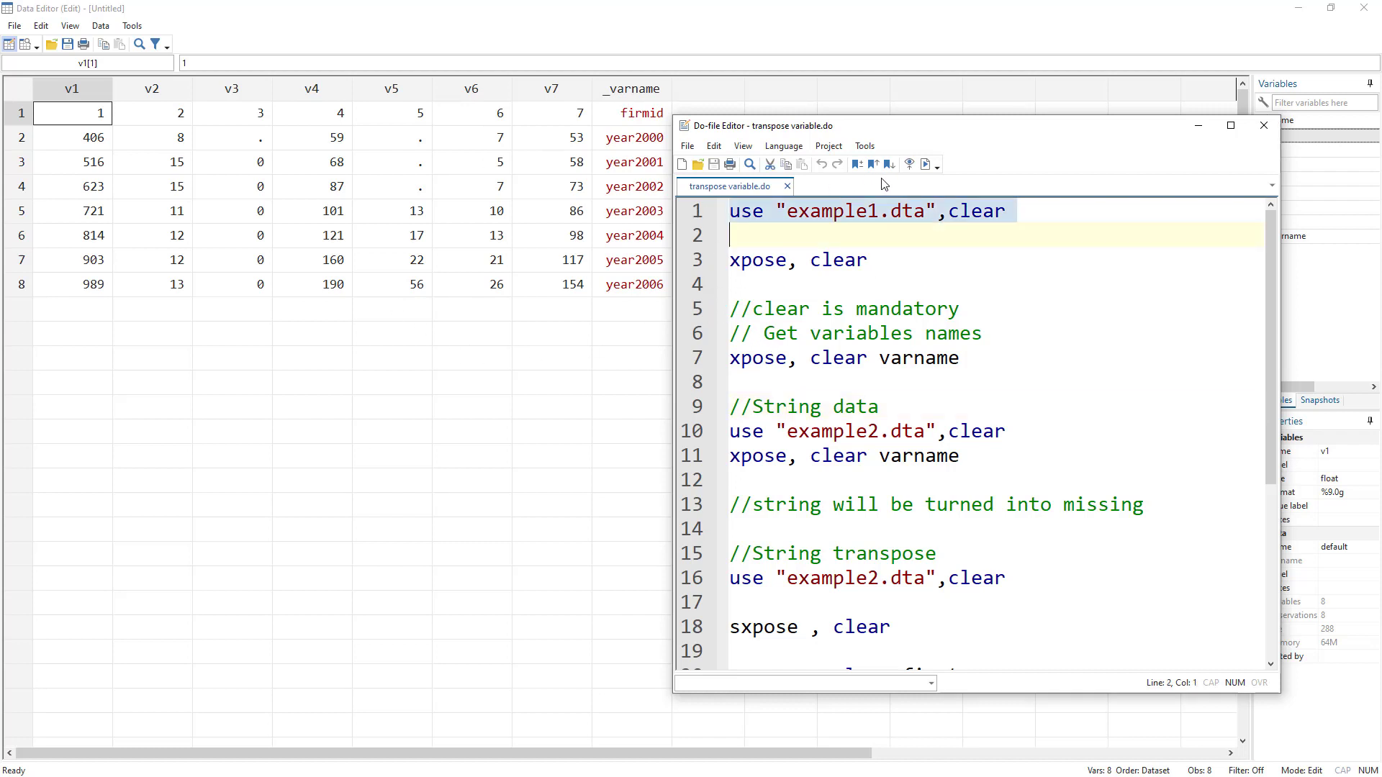
{"action": "left_click", "coordinate": [925, 164]}
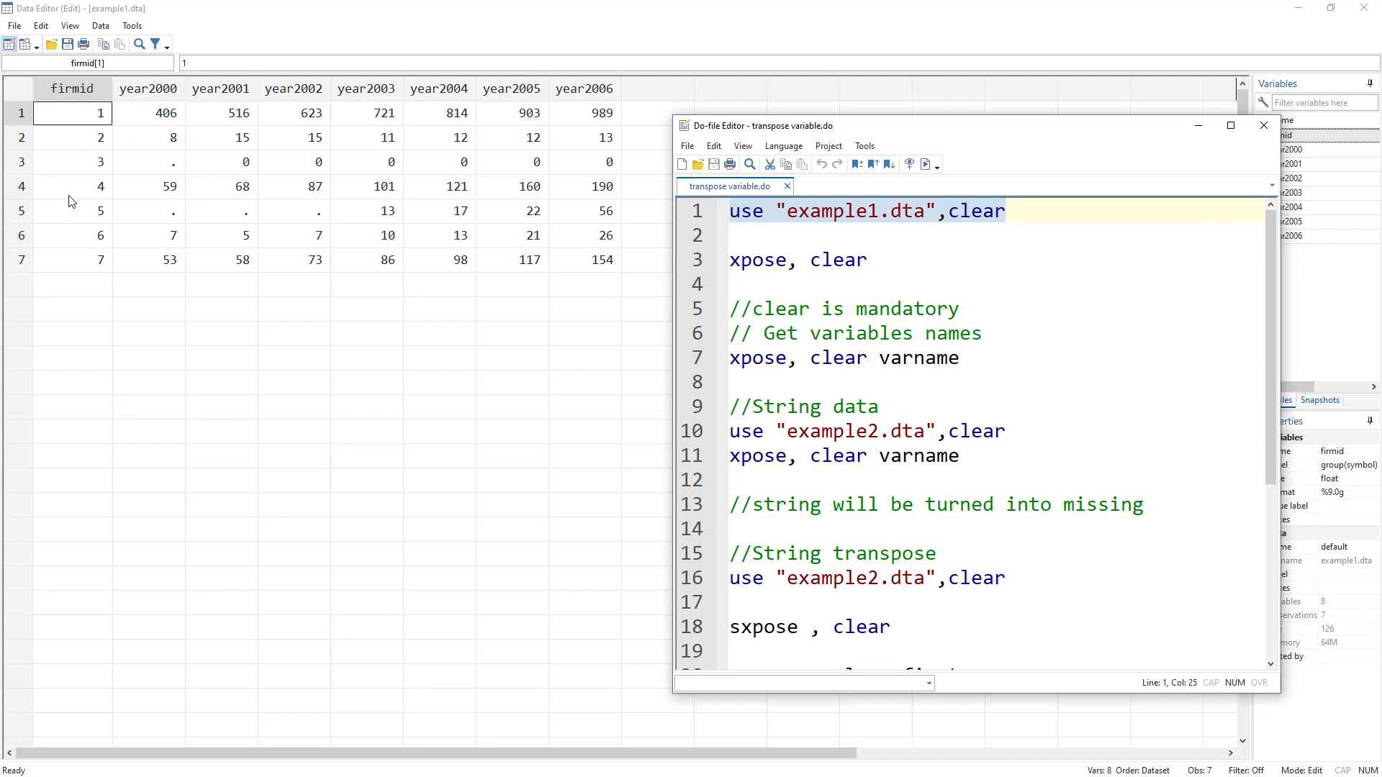
- Load example2.dta by running line 10 of the do-file and highlight the dataset name in that command
{"action": "left_click", "coordinate": [712, 429]}
{"action": "left_click", "coordinate": [926, 164]}
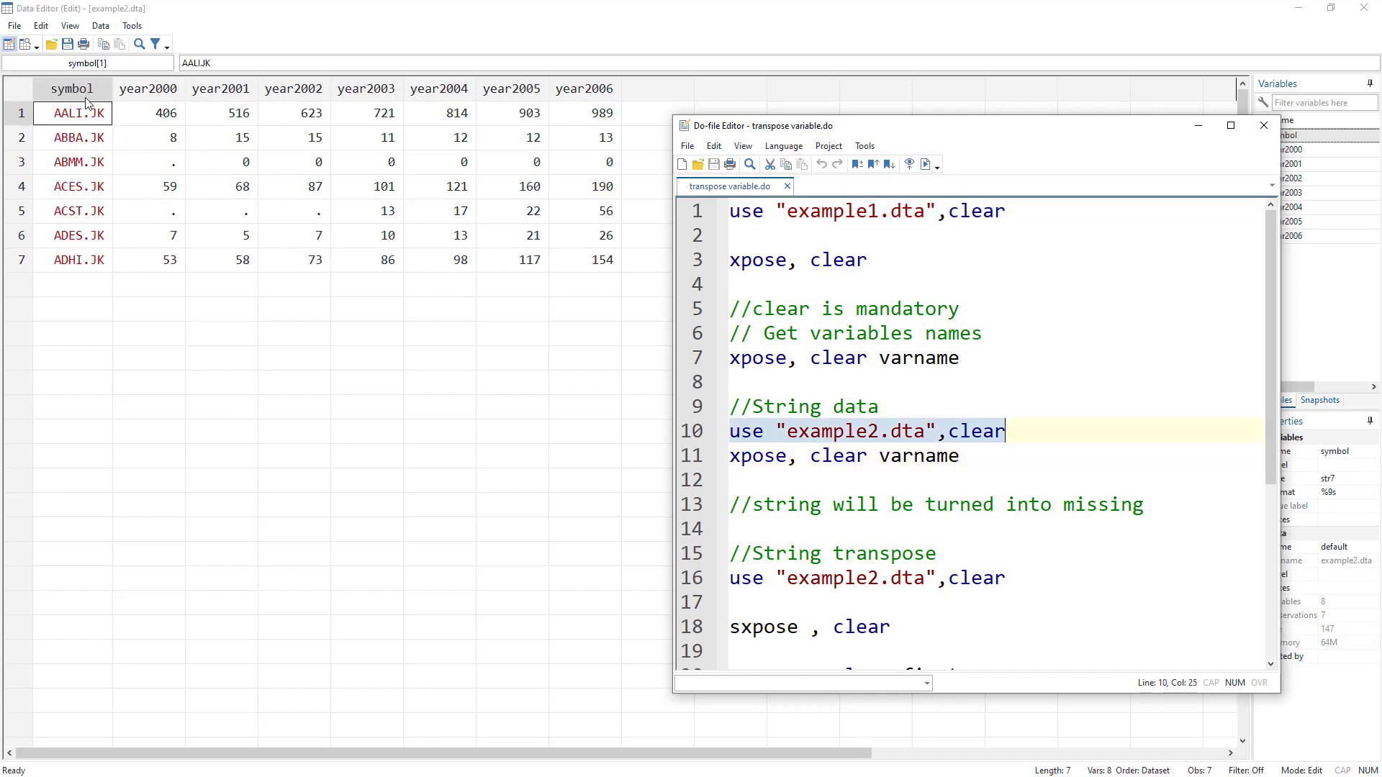
{"action": "double_click", "coordinate": [871, 434]}
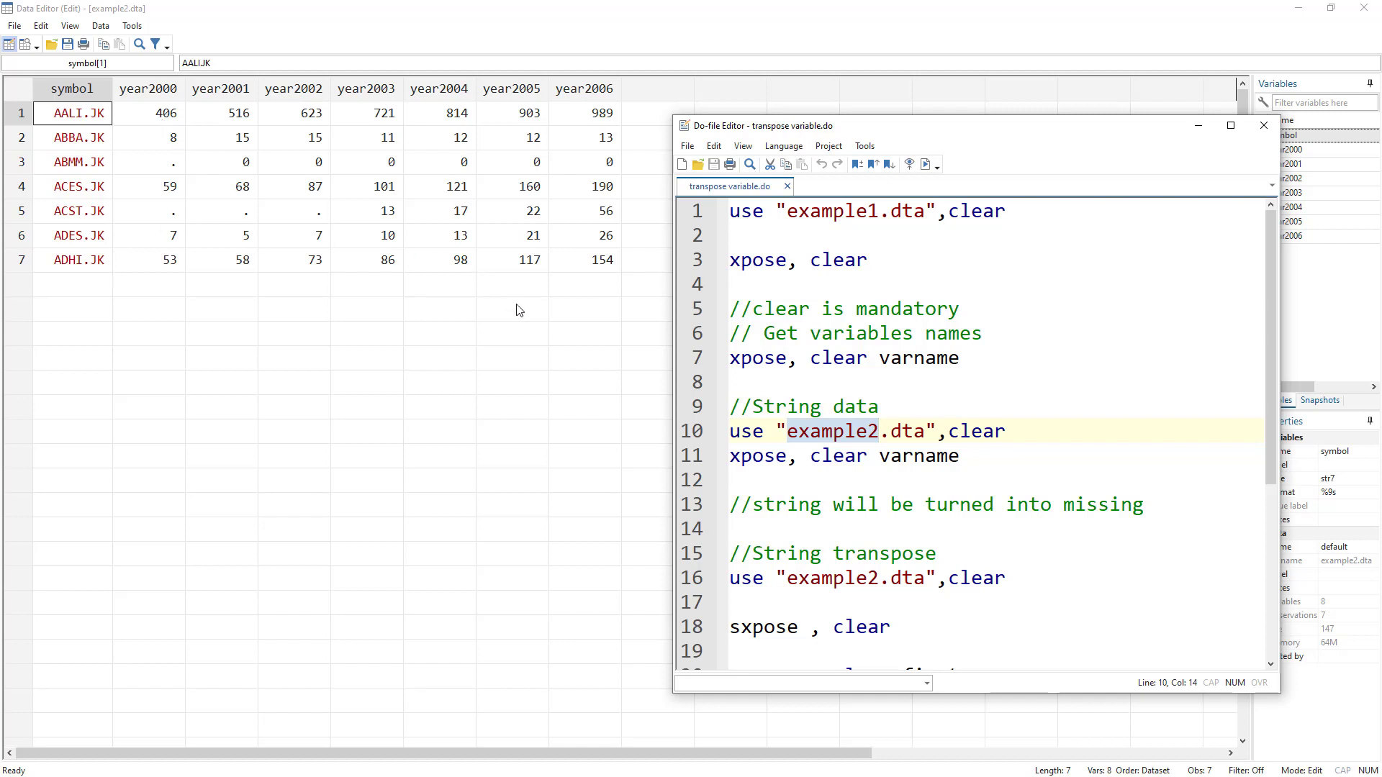
- Transpose the example2.dta data with variable names by running "xpose, clear varname" on line 11
{"action": "double_click", "coordinate": [766, 457]}
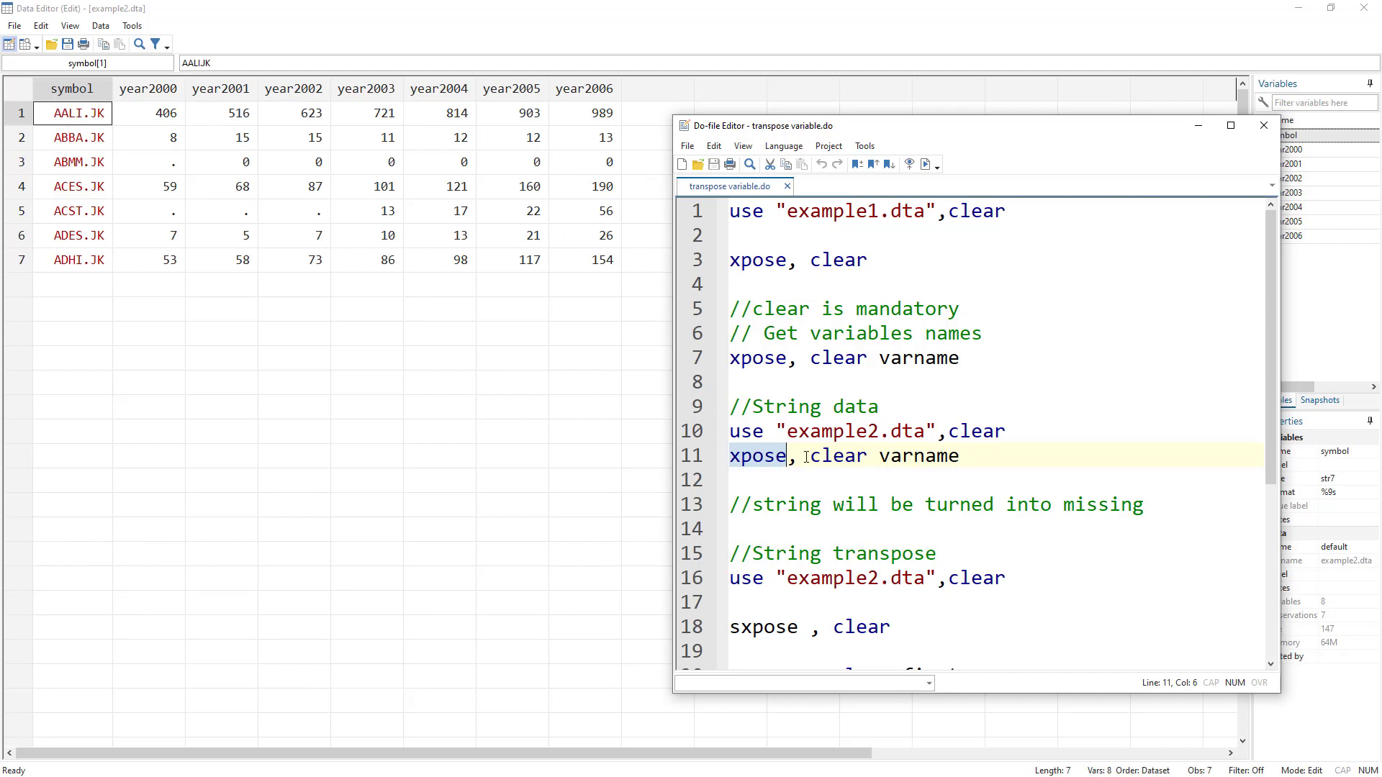
{"action": "key", "text": "shift+Down"}
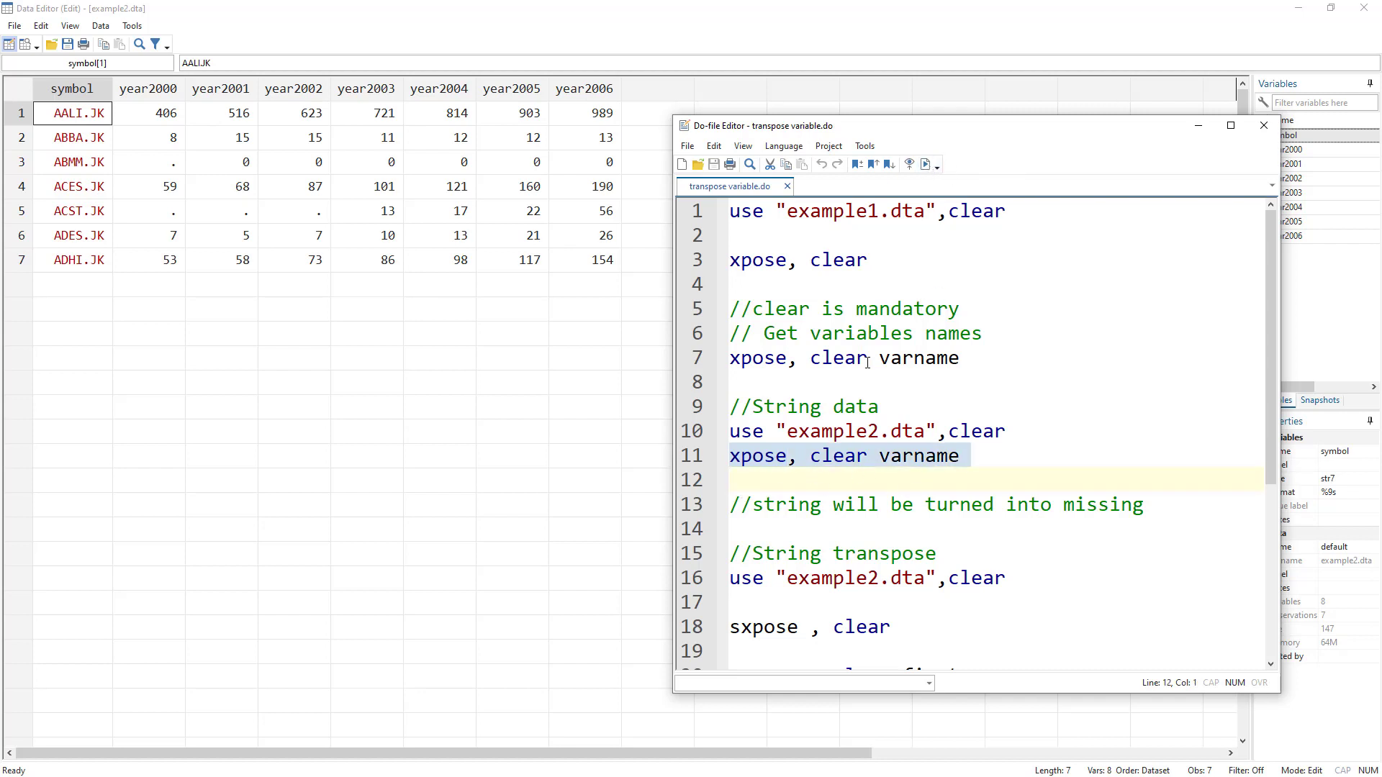
{"action": "left_click", "coordinate": [926, 164]}
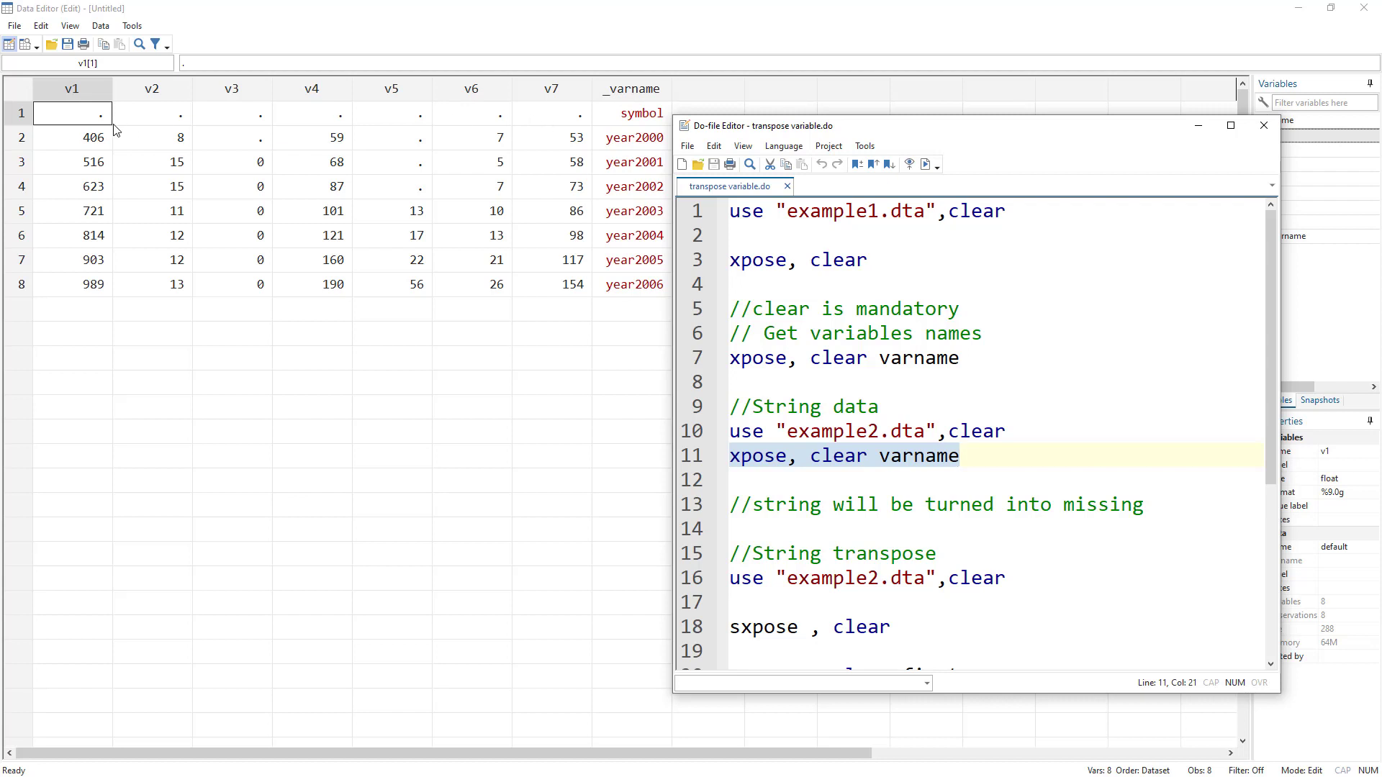
- Reload example2.dta from line 10 of the do-file and capture its Data Editor table with the Snipping Tool
{"action": "left_click", "coordinate": [695, 433]}
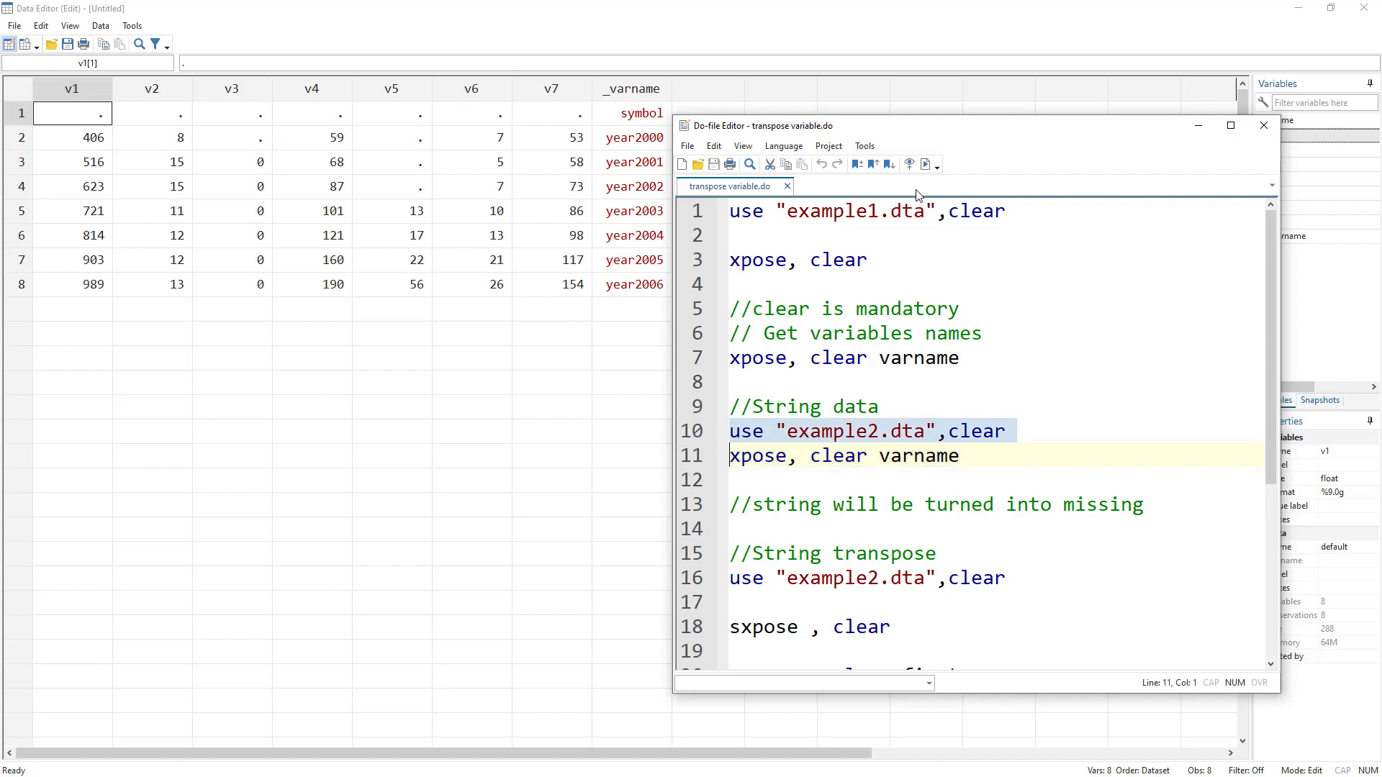
{"action": "left_click", "coordinate": [924, 165]}
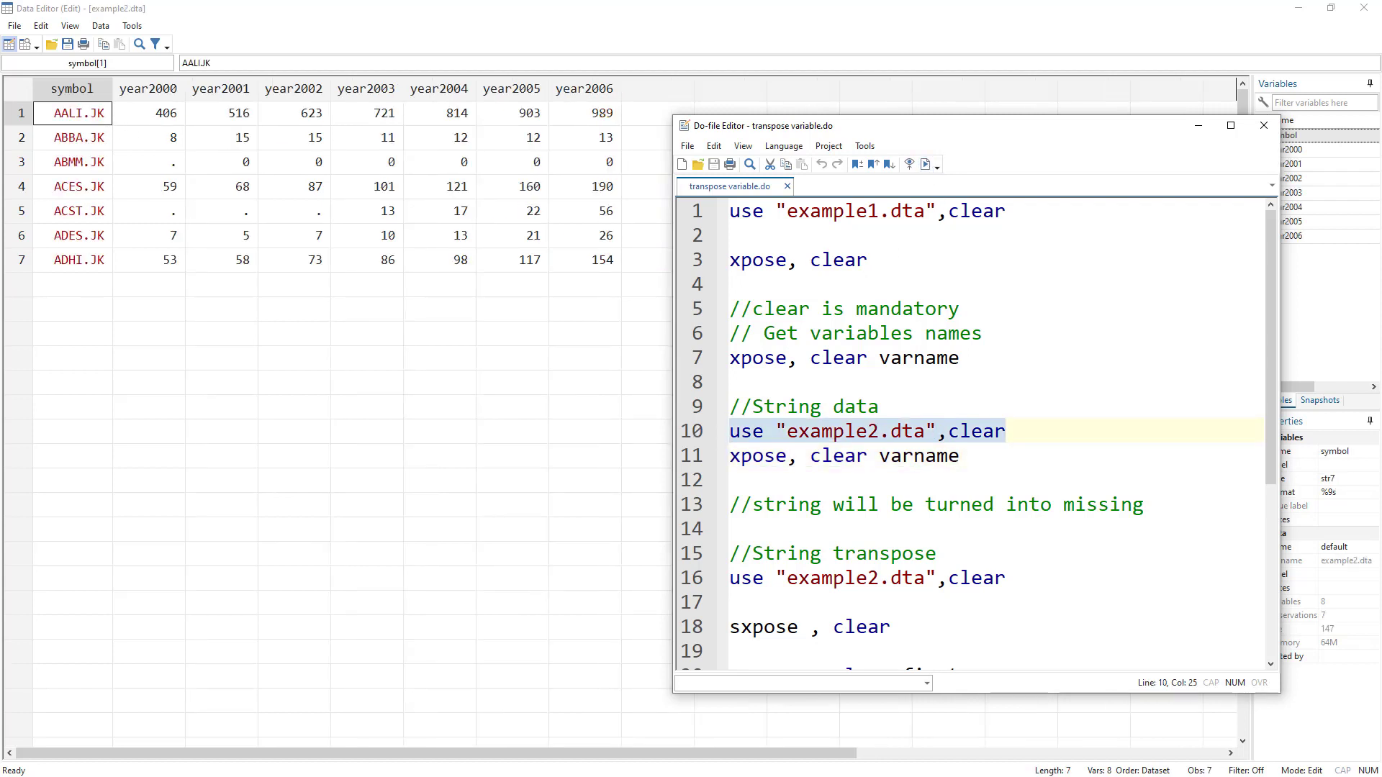
{"action": "key", "text": "alt+Tab"}
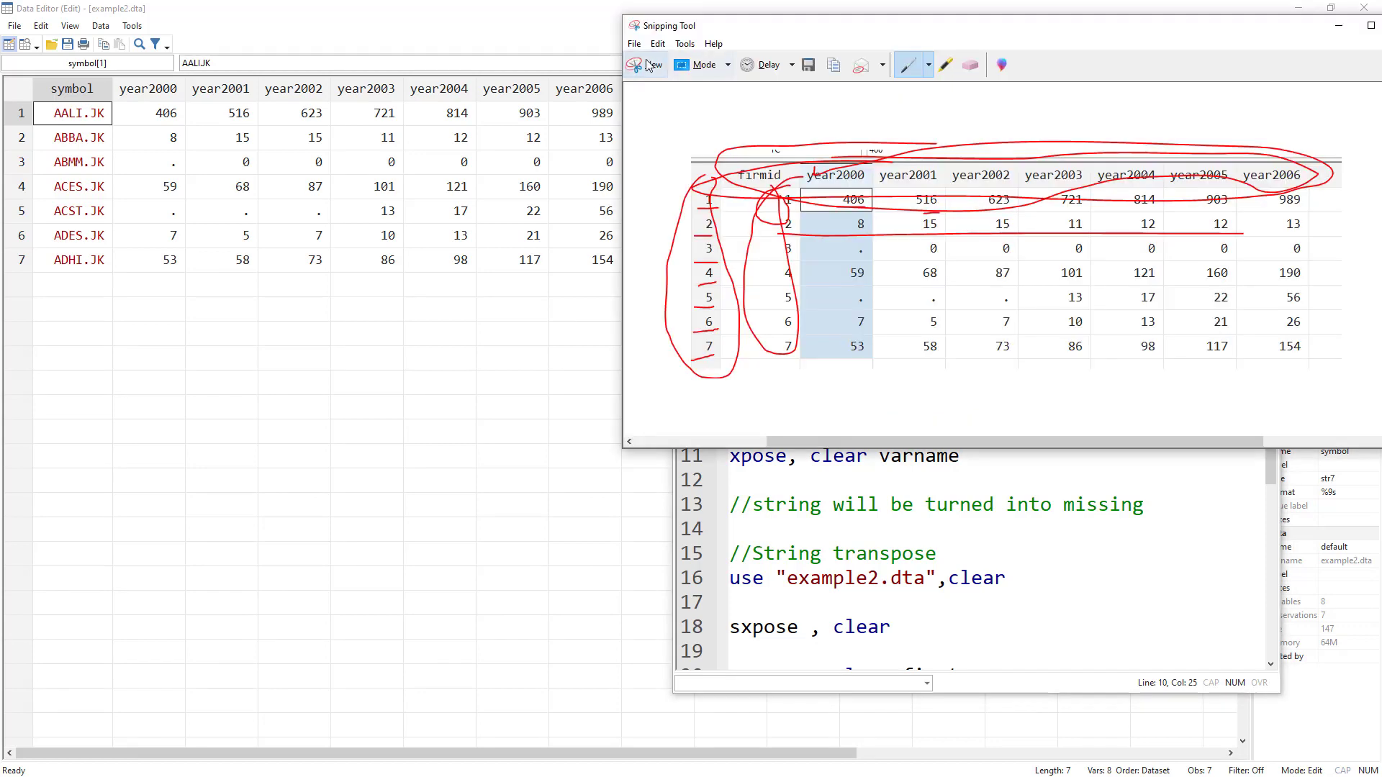
{"action": "key", "text": "alt+Tab"}
{"action": "left_click_drag", "start_coordinate": [4, 64], "coordinate": [673, 319]}
- Run line 11 of the do-file again and move the captured table aside to compare it with the transposed data
{"action": "left_click", "coordinate": [865, 447]}
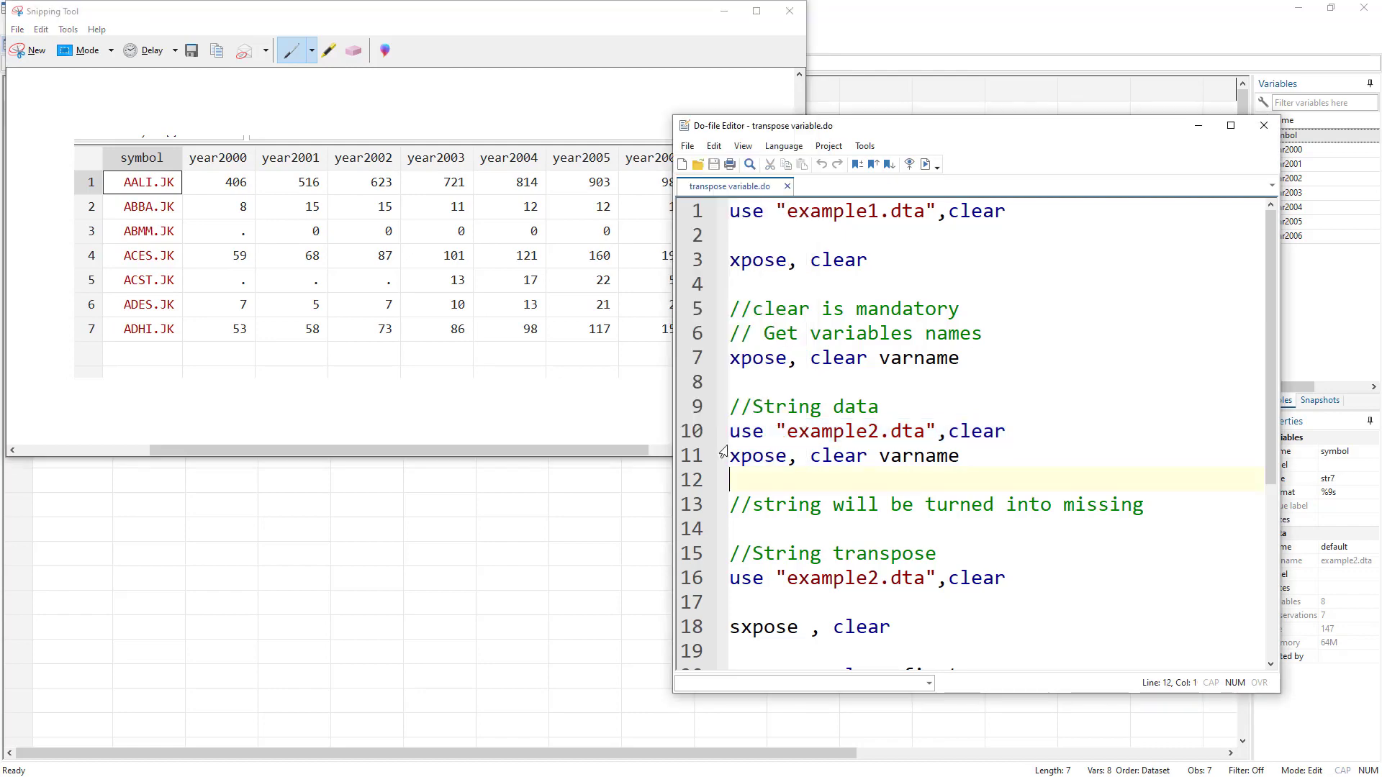
{"action": "left_click", "coordinate": [696, 455]}
{"action": "left_click", "coordinate": [925, 167]}
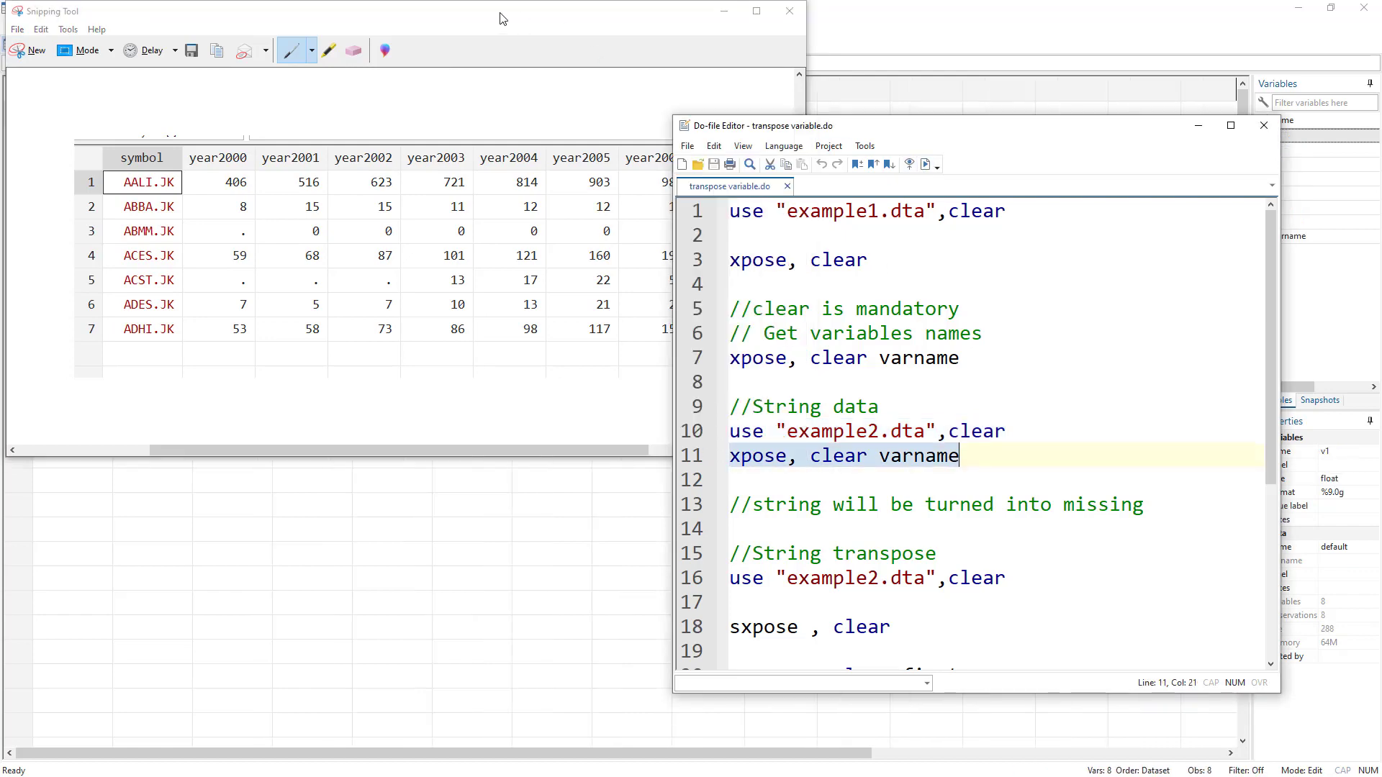
{"action": "left_click_drag", "start_coordinate": [498, 16], "coordinate": [1194, 31]}
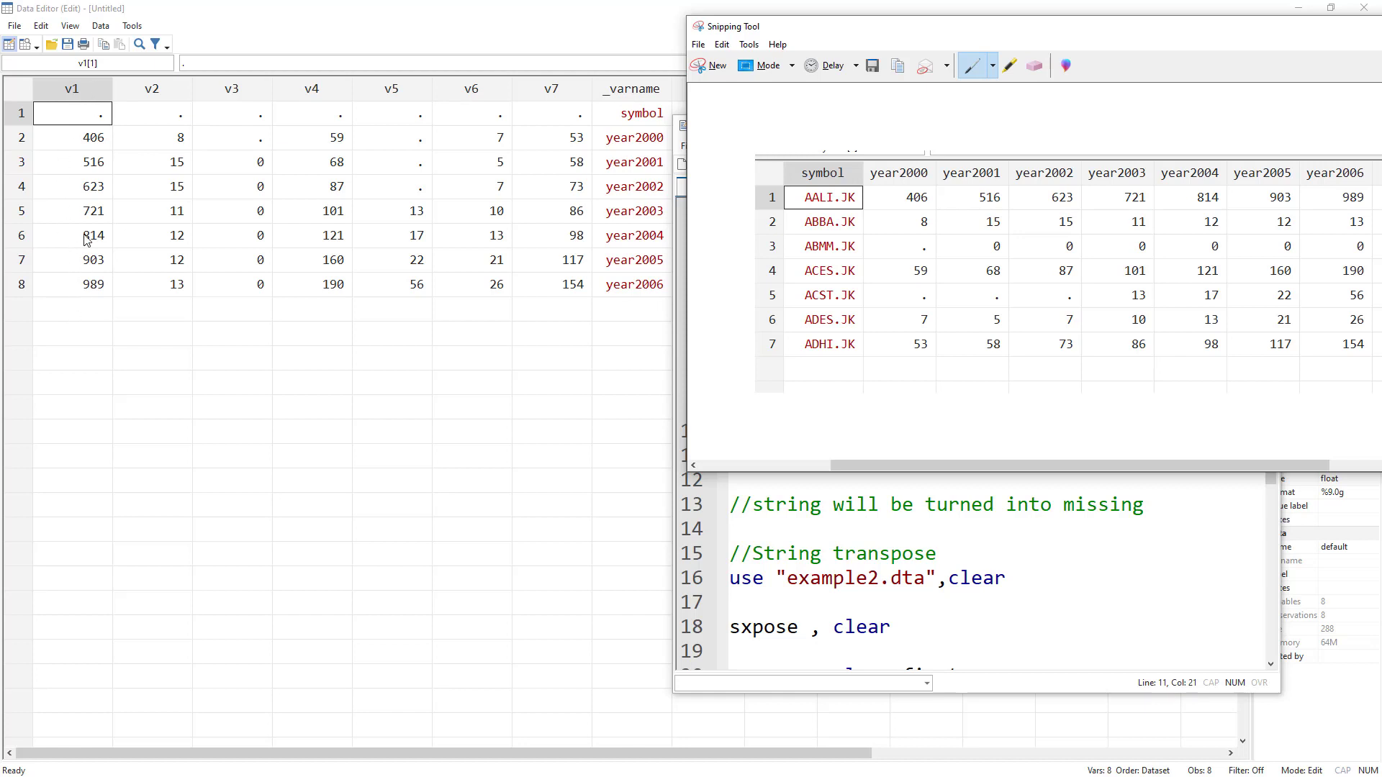
- Review the xpose command on line 11 and highlight the comment "string will be turned into missing" on line 13
{"action": "left_click", "coordinate": [819, 536]}
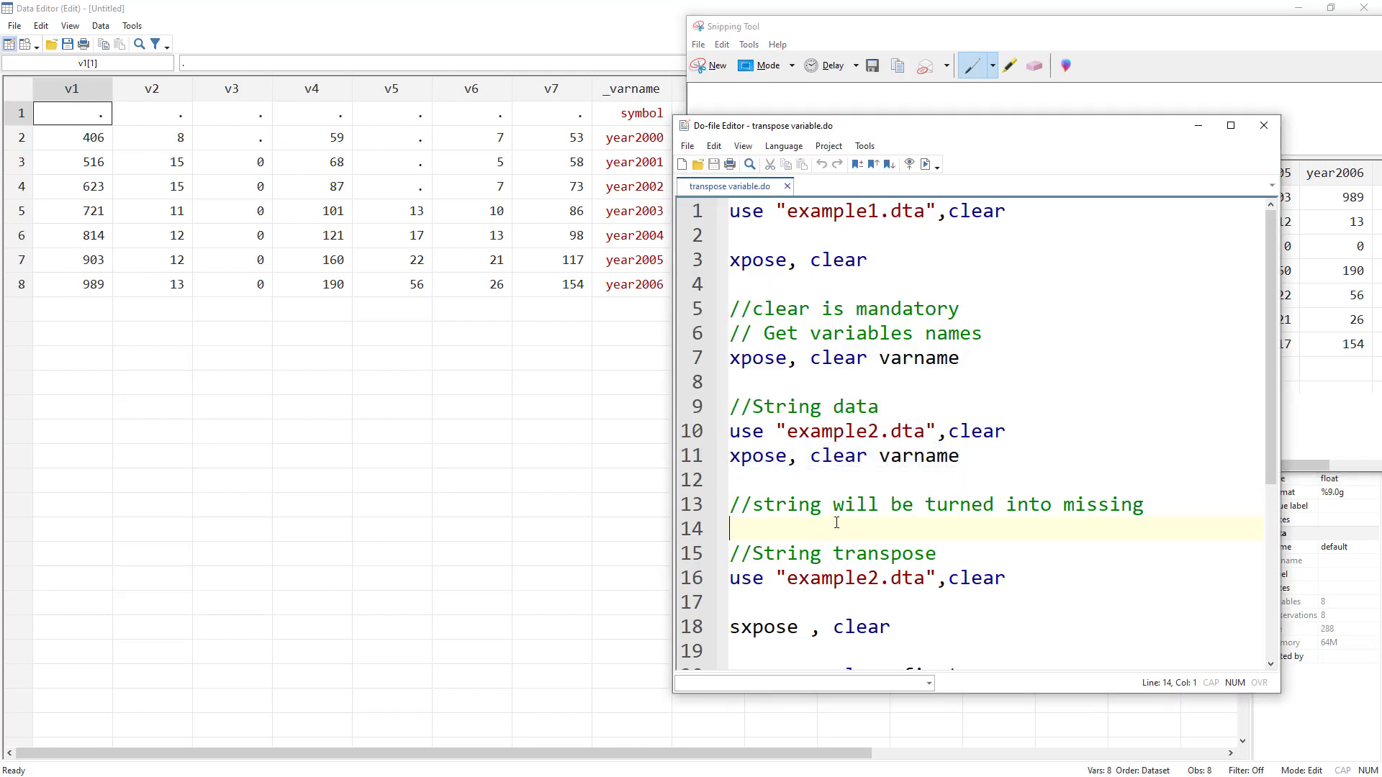
{"action": "double_click", "coordinate": [752, 456]}
{"action": "left_click_drag", "start_coordinate": [753, 504], "coordinate": [1156, 506]}
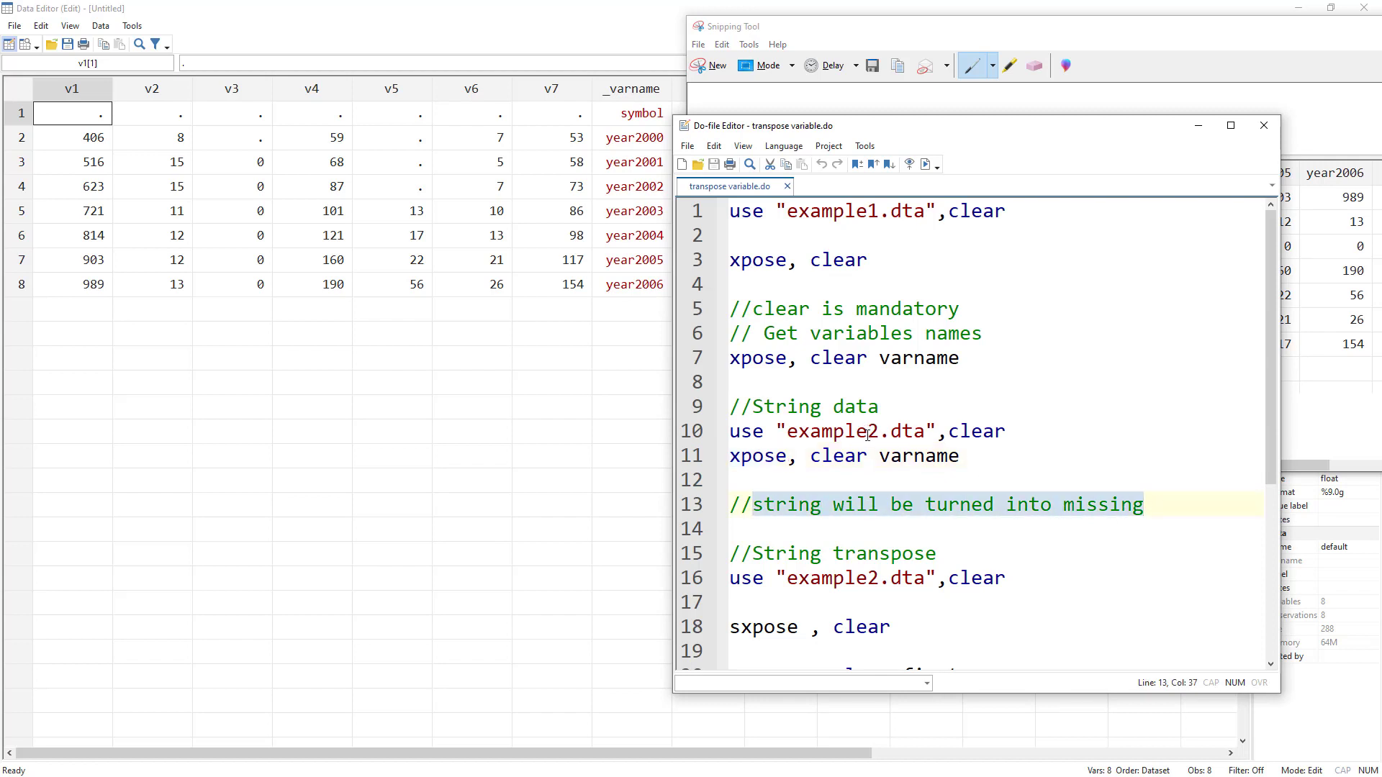
- Highlight the "String transpose" comment on line 15 and load example2.dta by running line 16 of the do-file
{"action": "scroll", "coordinate": [869, 434], "scroll_direction": "down", "scroll_amount": 2}
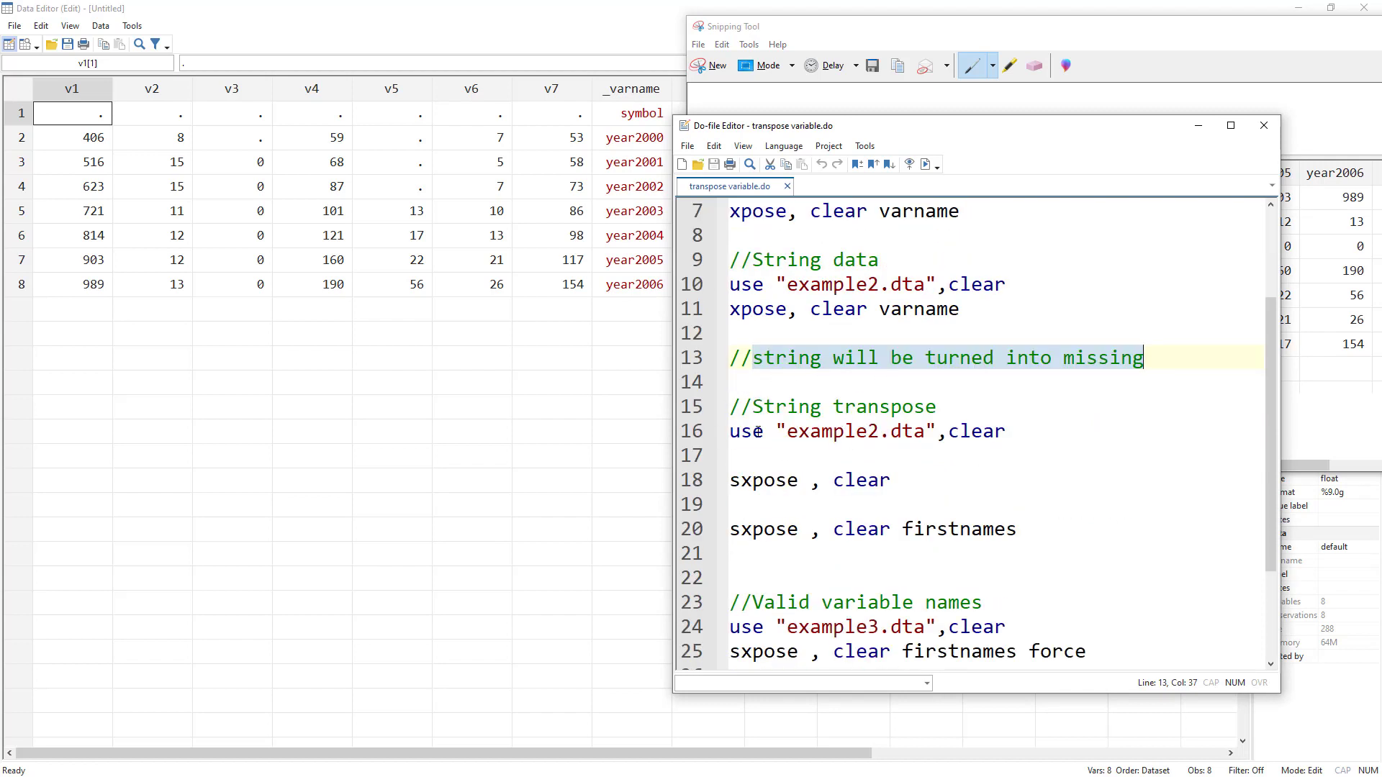
{"action": "left_click_drag", "start_coordinate": [756, 408], "coordinate": [952, 415]}
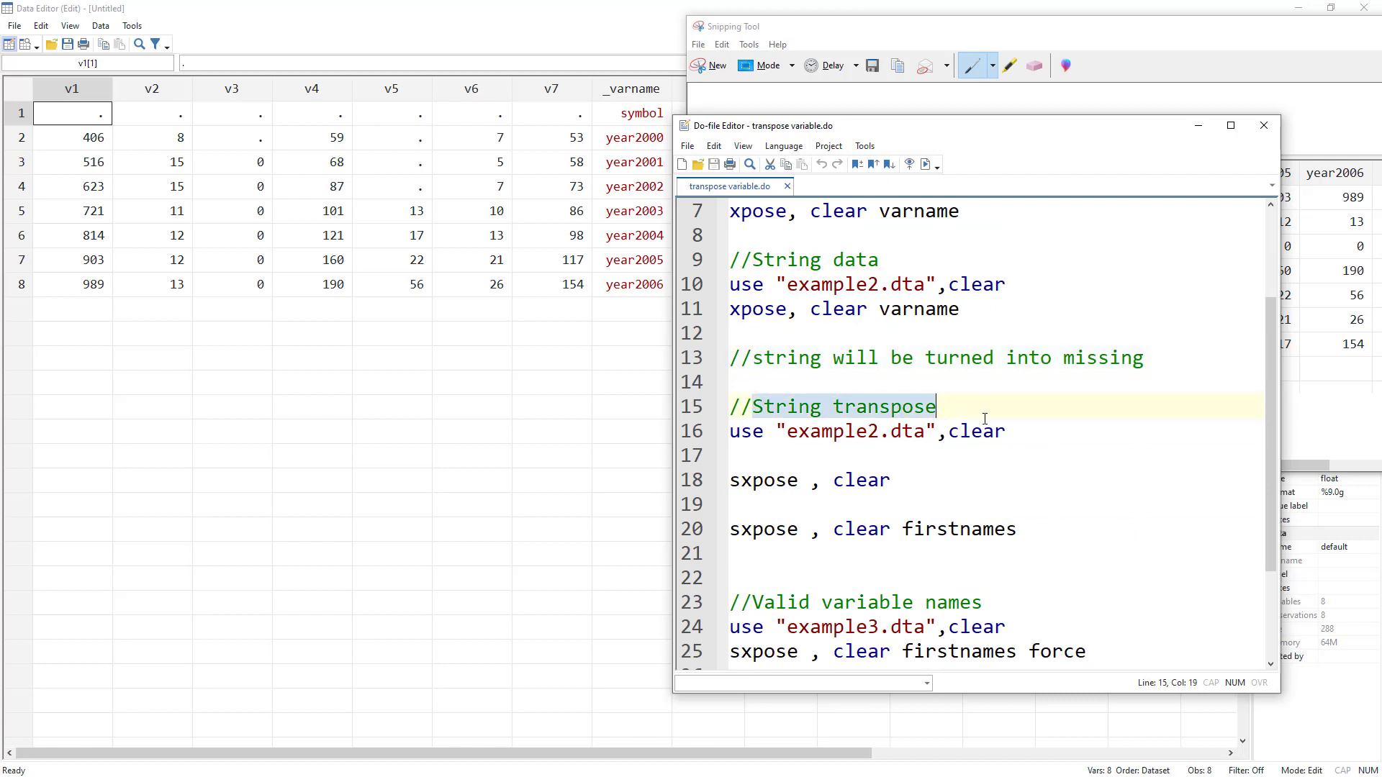
{"action": "left_click_drag", "start_coordinate": [729, 434], "coordinate": [1007, 433]}
{"action": "left_click", "coordinate": [925, 165]}
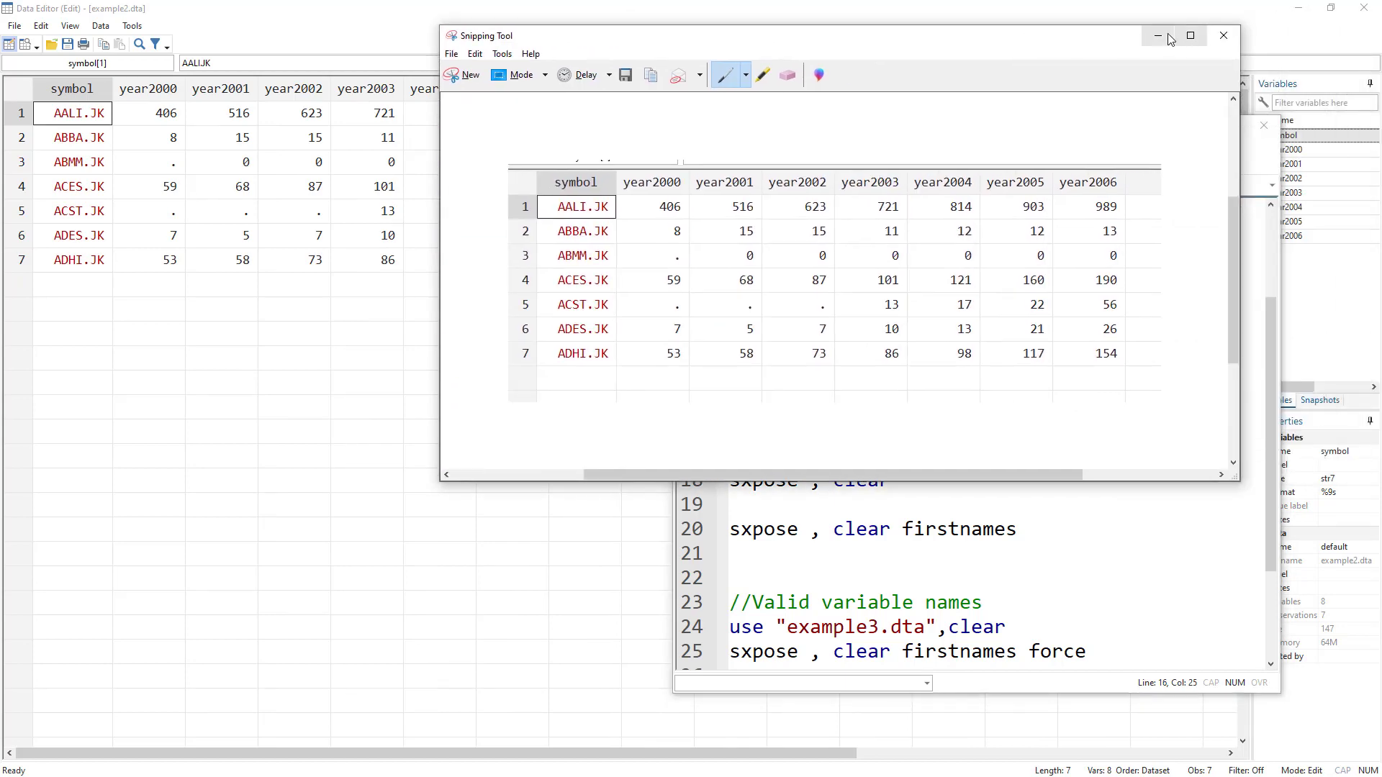
{"action": "left_click", "coordinate": [311, 410]}
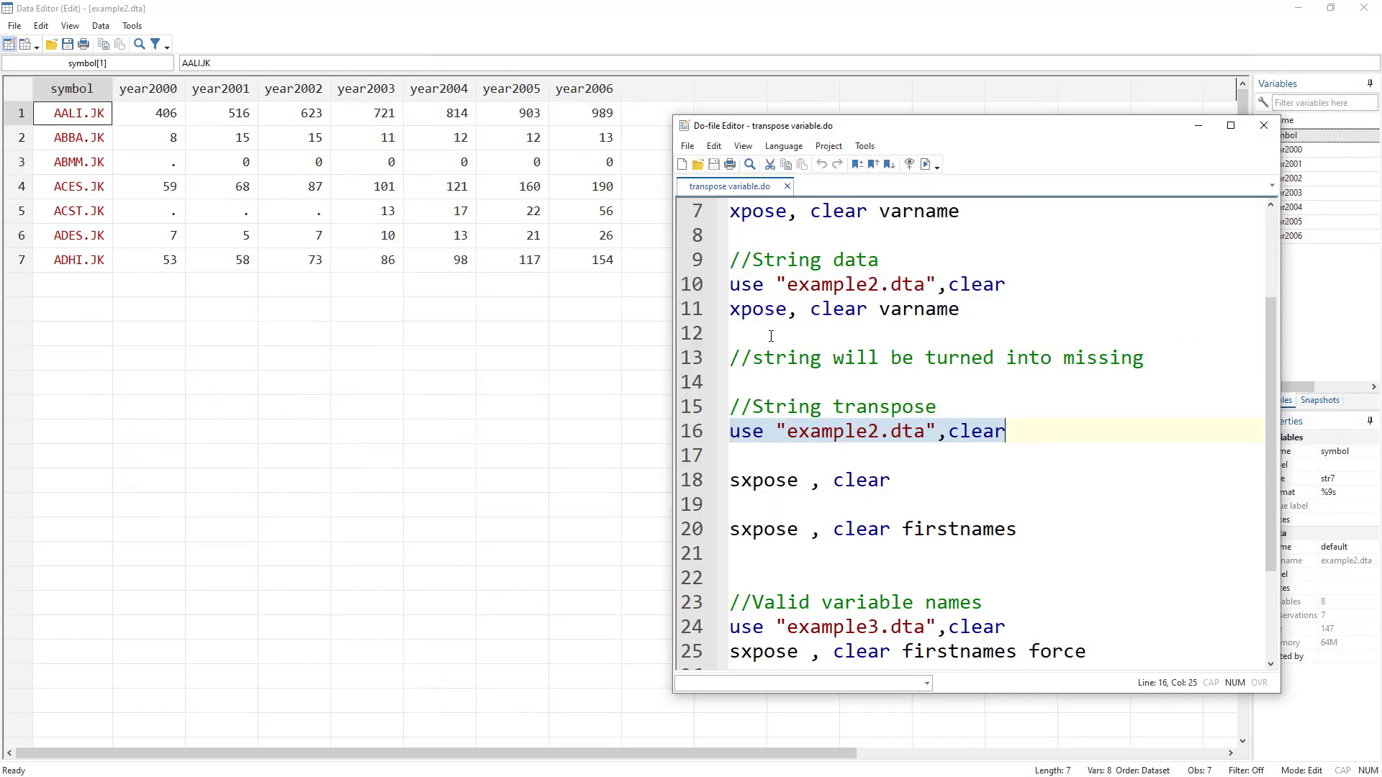
- Add the command "ssc install sxpose" on line 17 of the do-file, directly below the example2.dta load command, and highlight it
{"action": "left_click", "coordinate": [752, 480]}
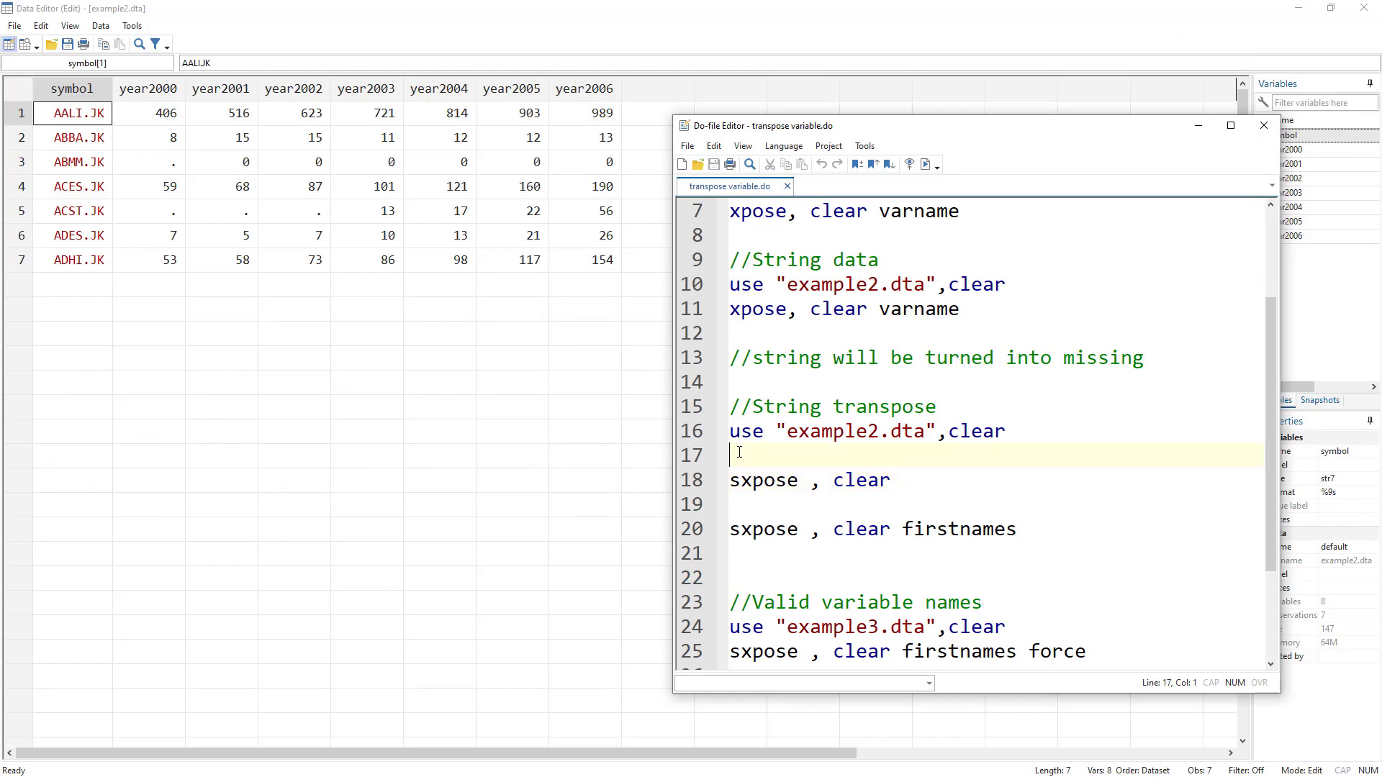
{"action": "key", "text": "Return"}
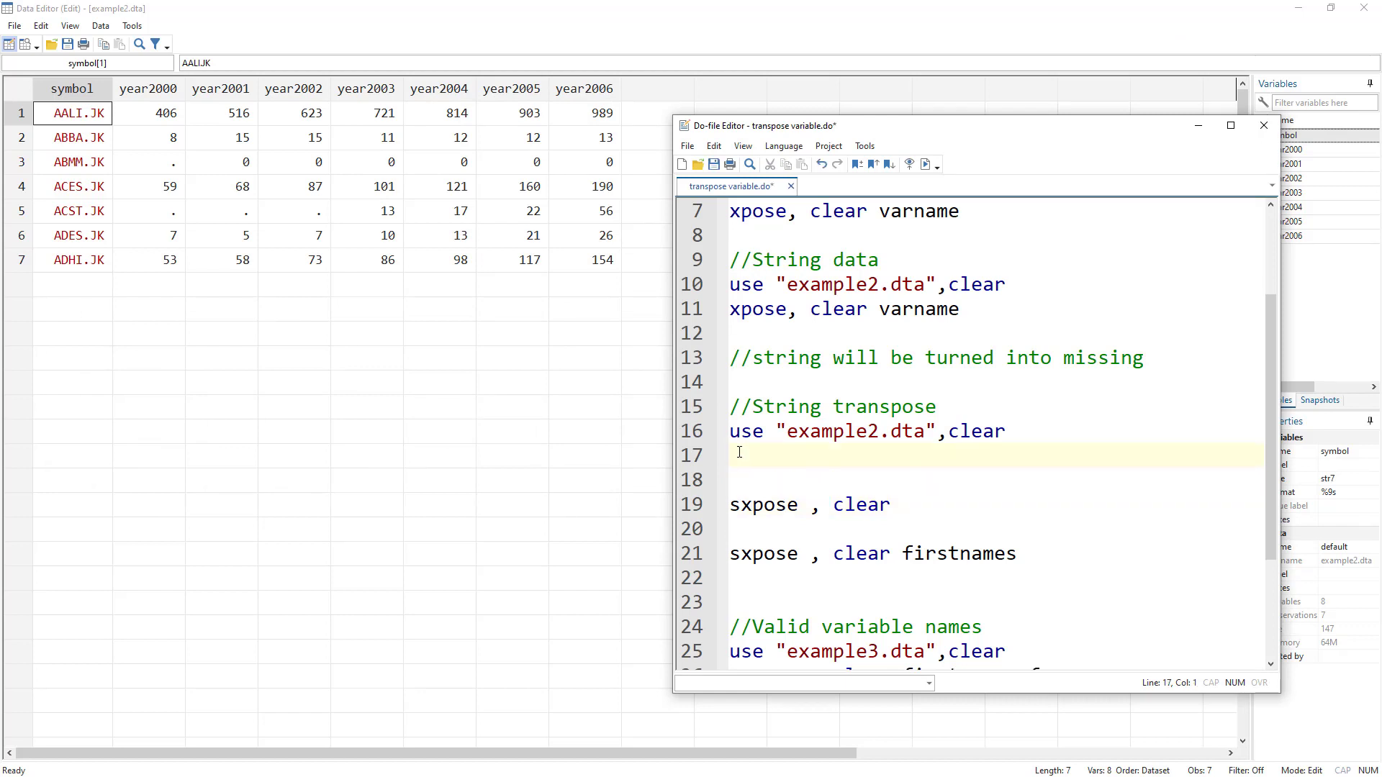
{"action": "type", "text": "ssc install sxp"}
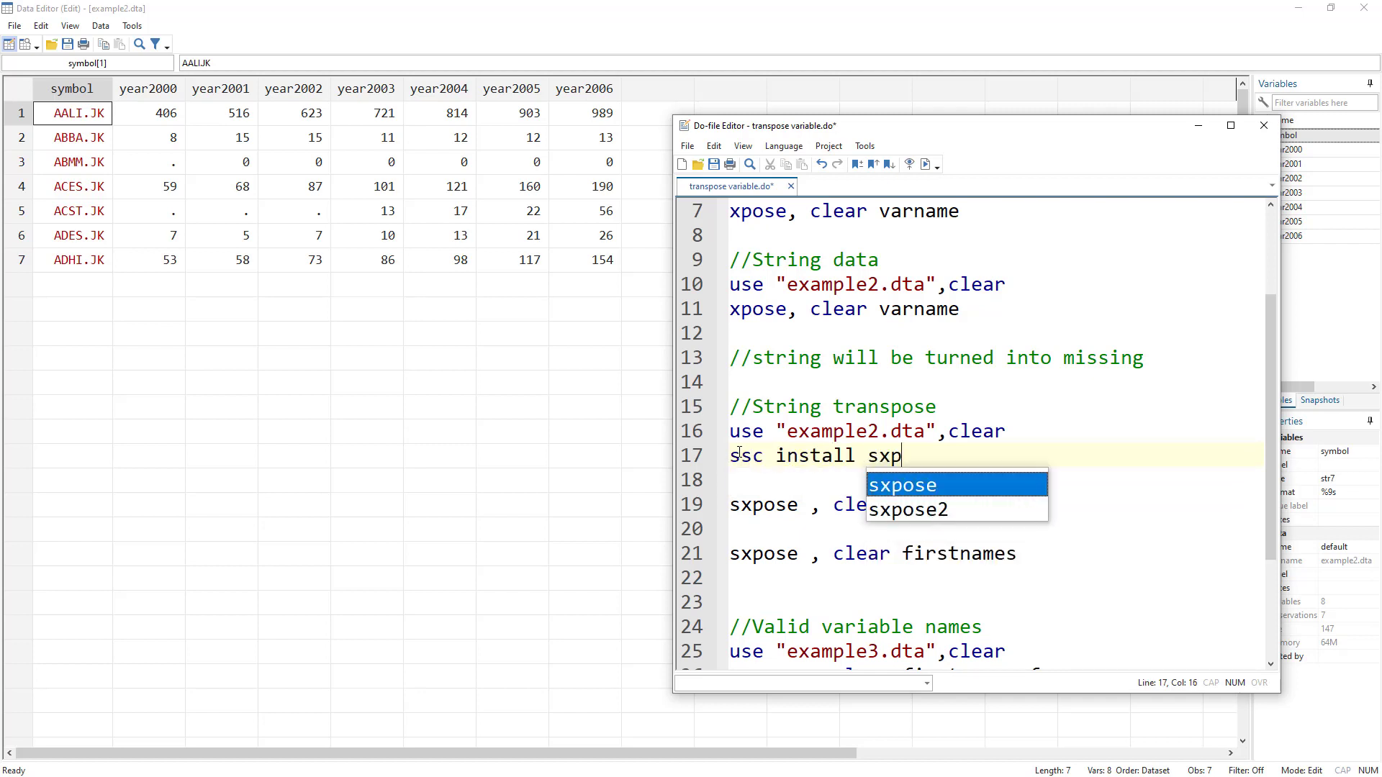
{"action": "type", "text": "osse"}
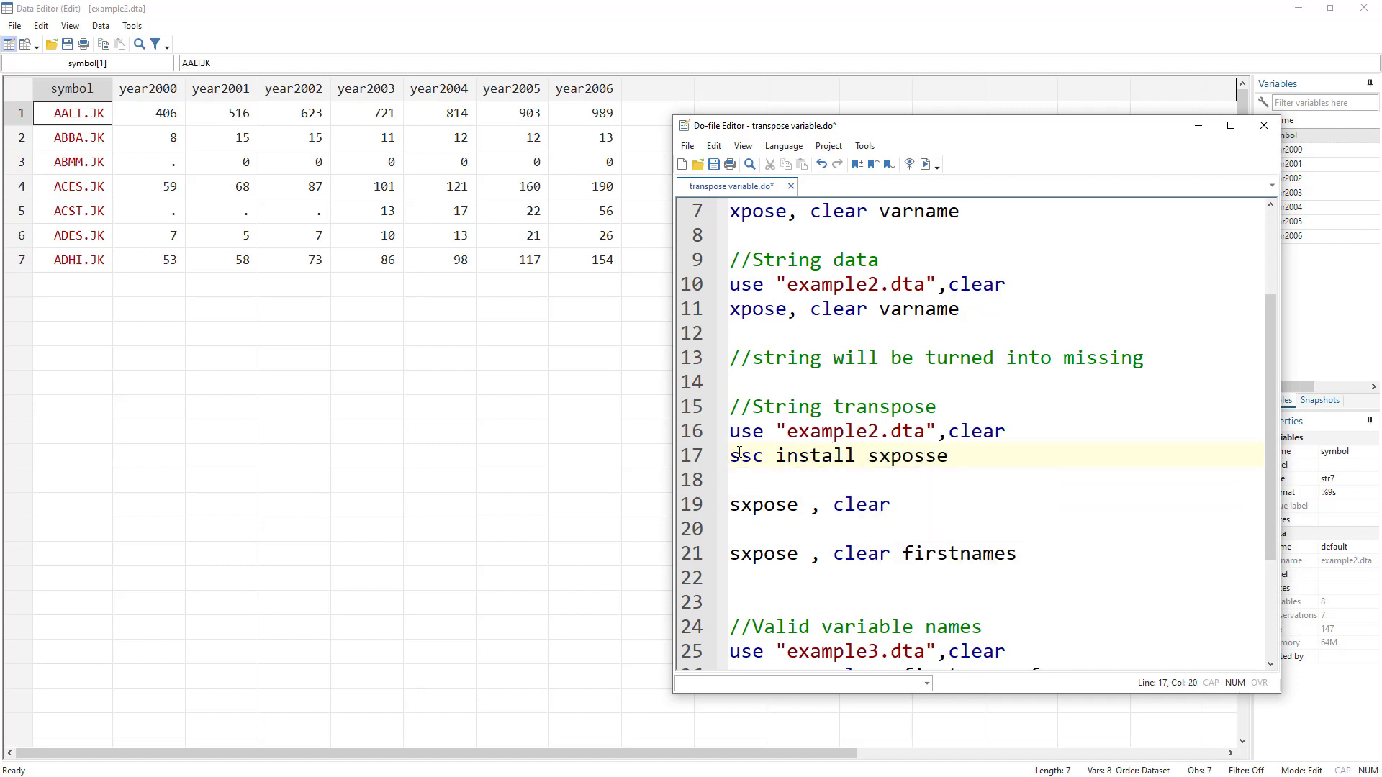
{"action": "key", "text": "BackSpace"}
{"action": "key", "text": "BackSpace"}
{"action": "type", "text": "e"}
{"action": "left_click", "coordinate": [789, 464]}
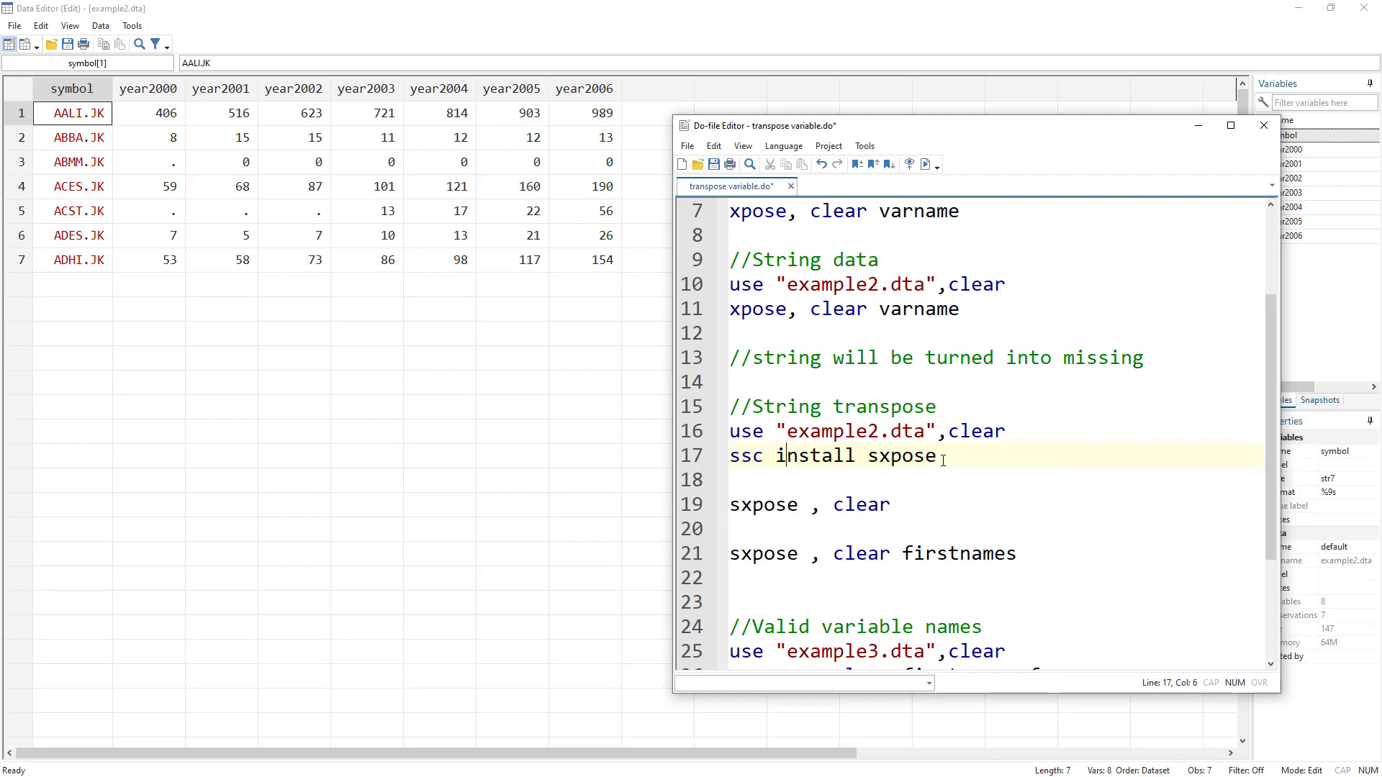
{"action": "left_click_drag", "start_coordinate": [943, 461], "coordinate": [720, 464]}
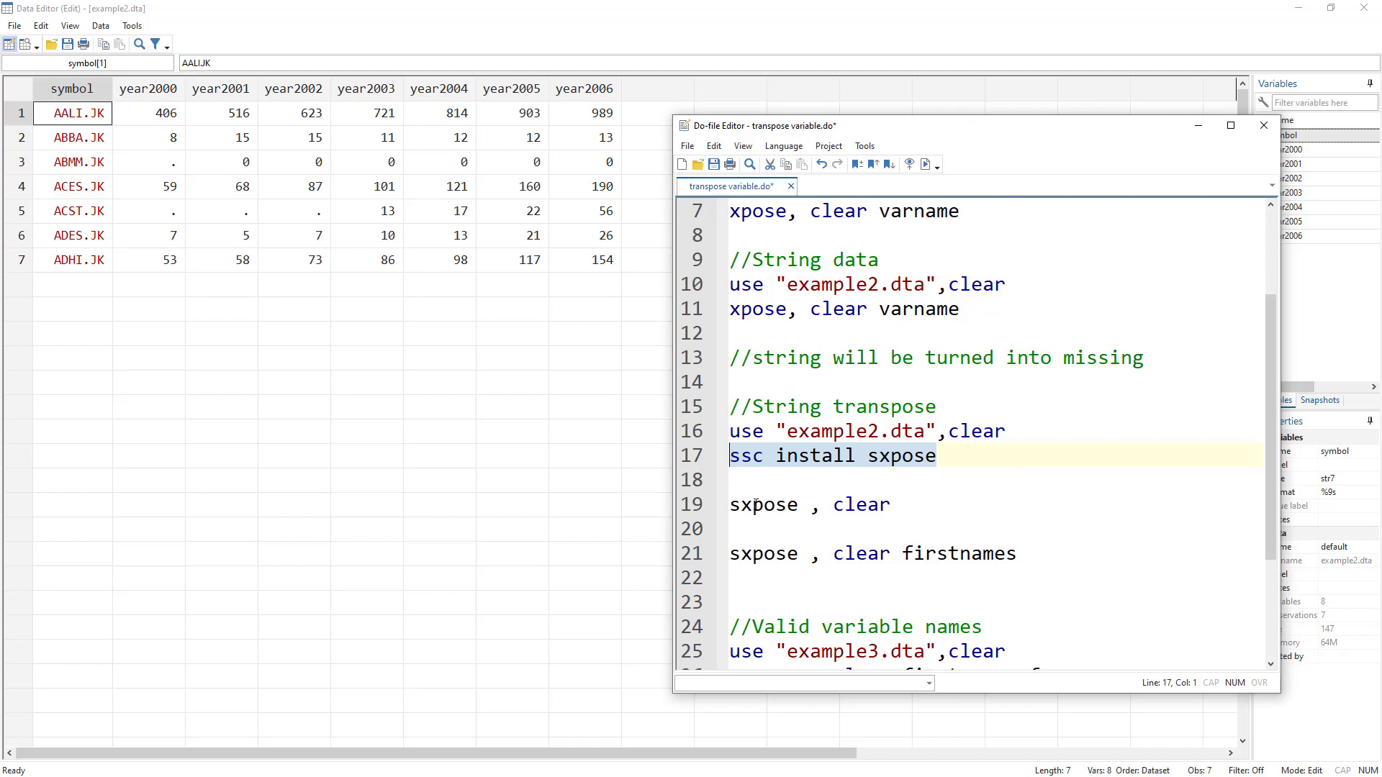
- Try to transpose the string data by running "sxpose , clear" on line 19 and review its output in the main Stata window
{"action": "left_click", "coordinate": [681, 509]}
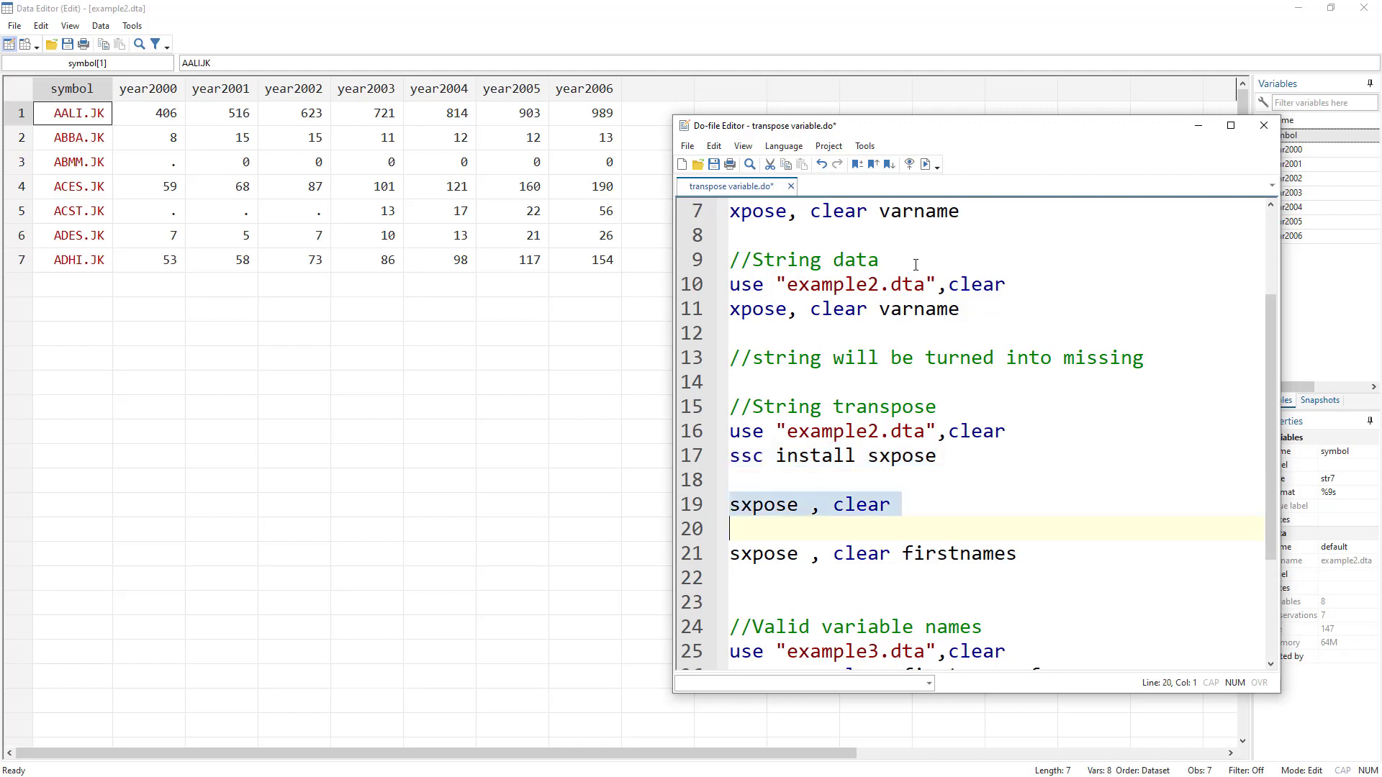
{"action": "left_click", "coordinate": [927, 166]}
{"action": "key", "text": "alt+Tab"}
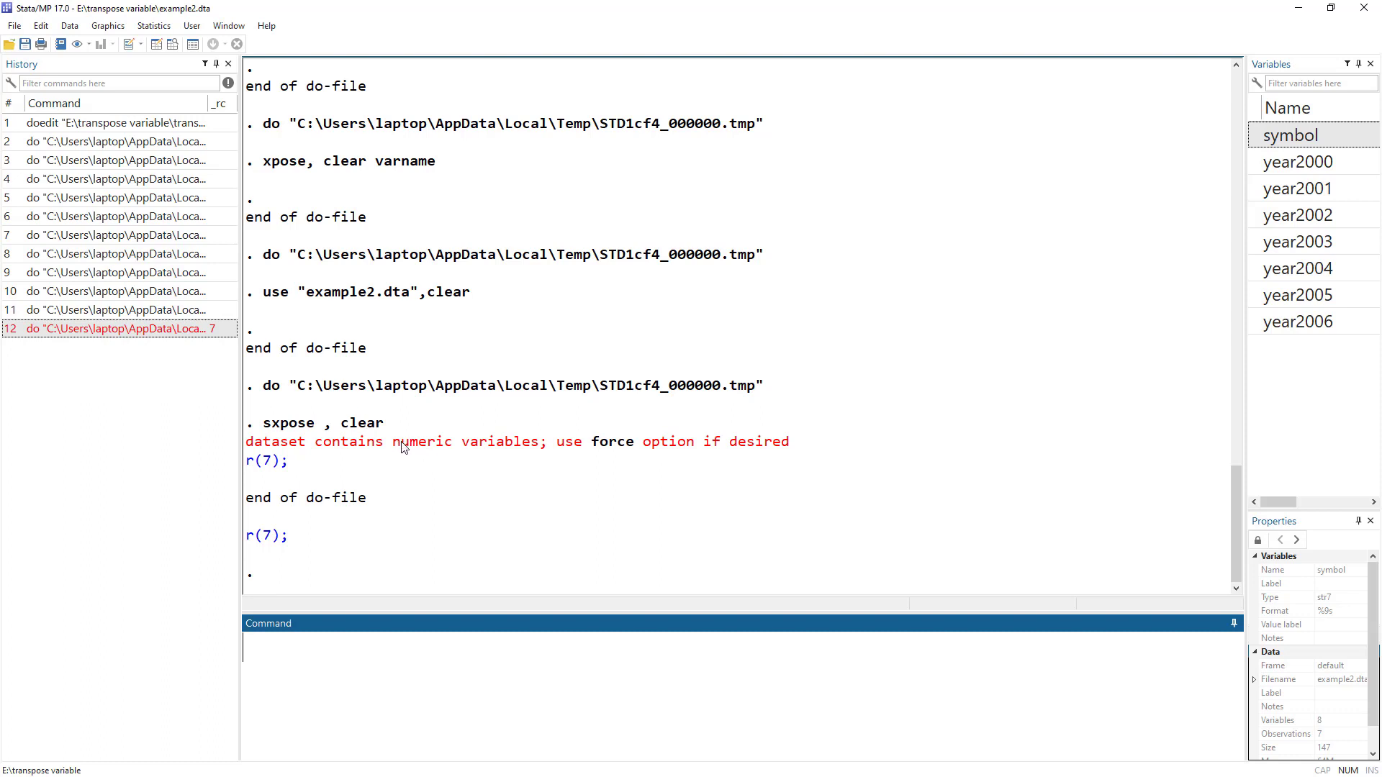
{"action": "left_click_drag", "start_coordinate": [396, 442], "coordinate": [660, 444]}
{"action": "left_click", "coordinate": [603, 446]}
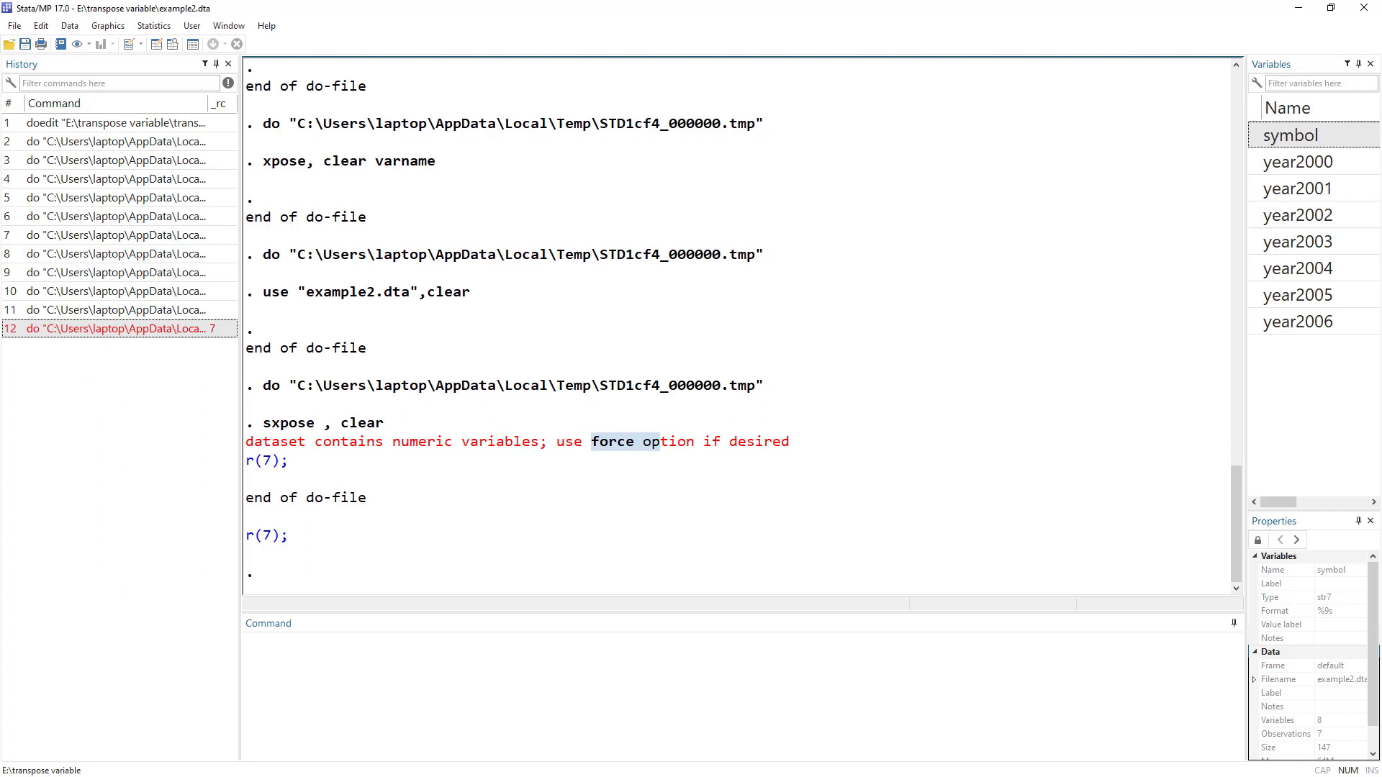
- Append the force option to the sxpose commands on lines 19 and 21 of the do-file
{"action": "key", "text": "alt+Tab"}
{"action": "left_click", "coordinate": [932, 500]}
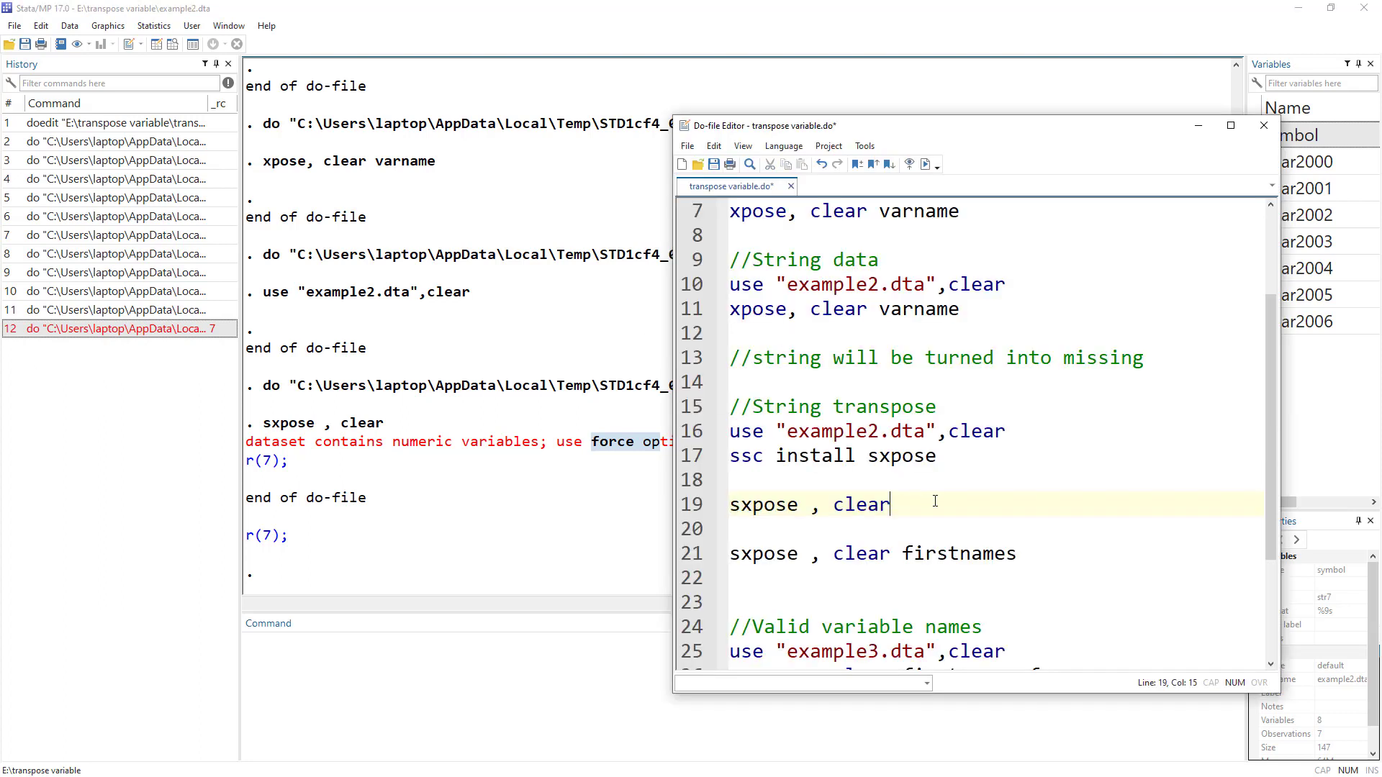
{"action": "type", "text": "force"}
{"action": "double_click", "coordinate": [934, 501]}
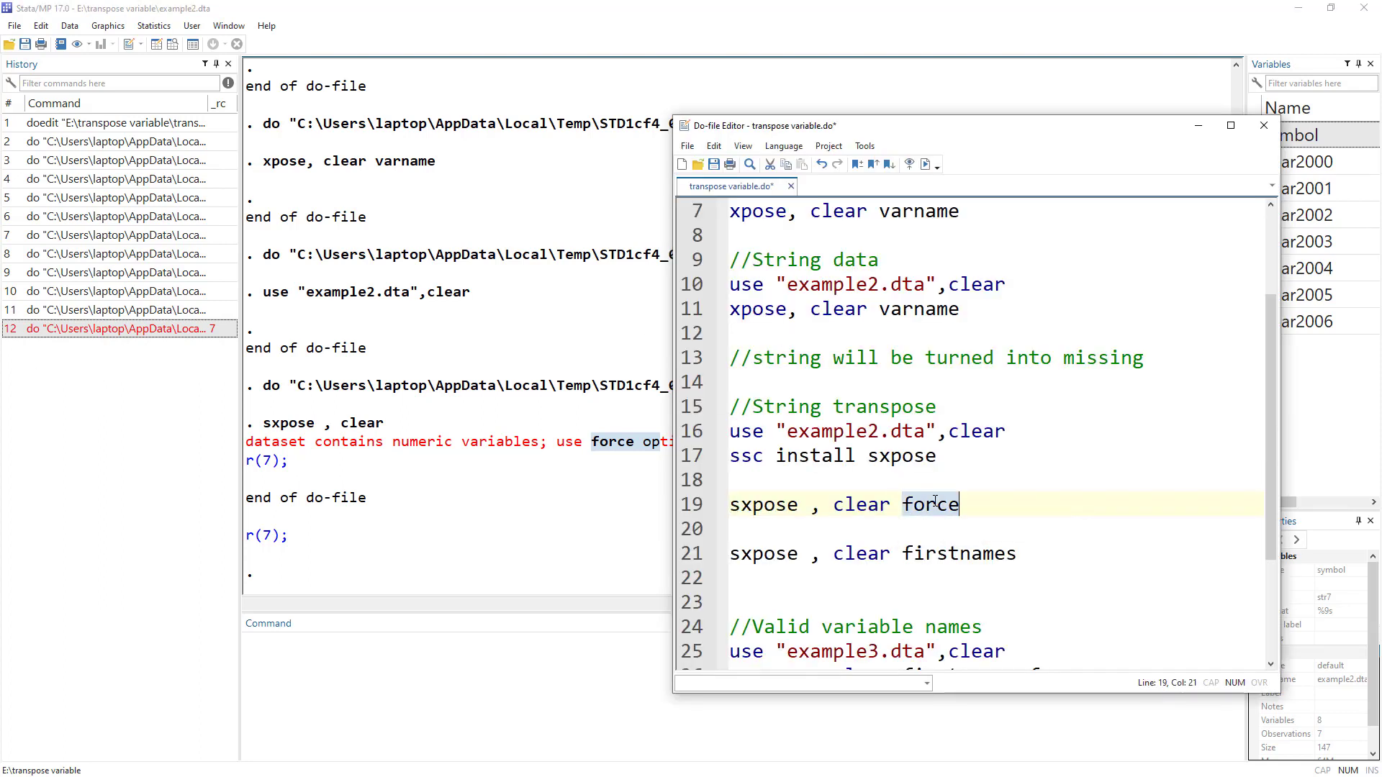
{"action": "key", "text": "ctrl+c"}
{"action": "left_click", "coordinate": [1067, 554]}
{"action": "key", "text": "ctrl+v"}
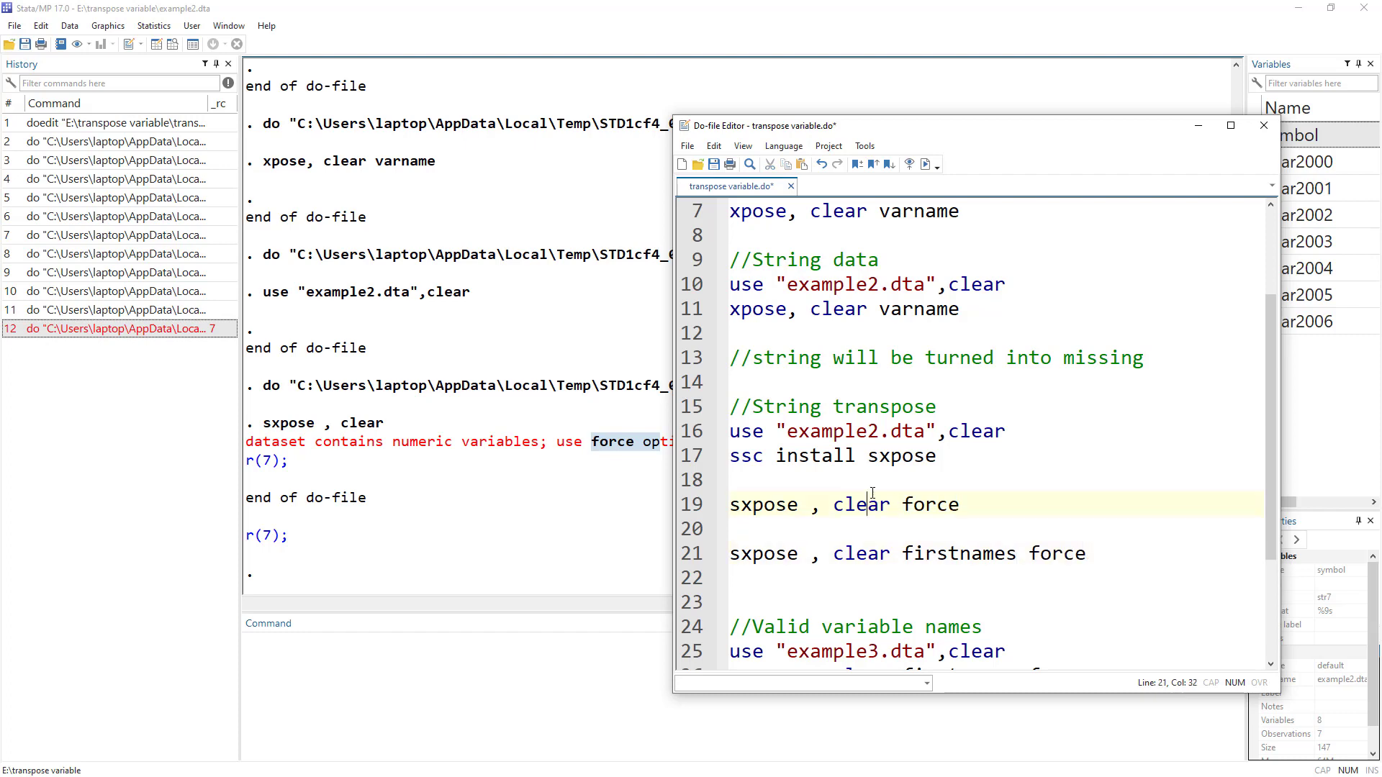
- Bring up the Data Editor and transpose the string data by running "sxpose , clear force" on line 19
{"action": "key", "text": "ctrl+8"}
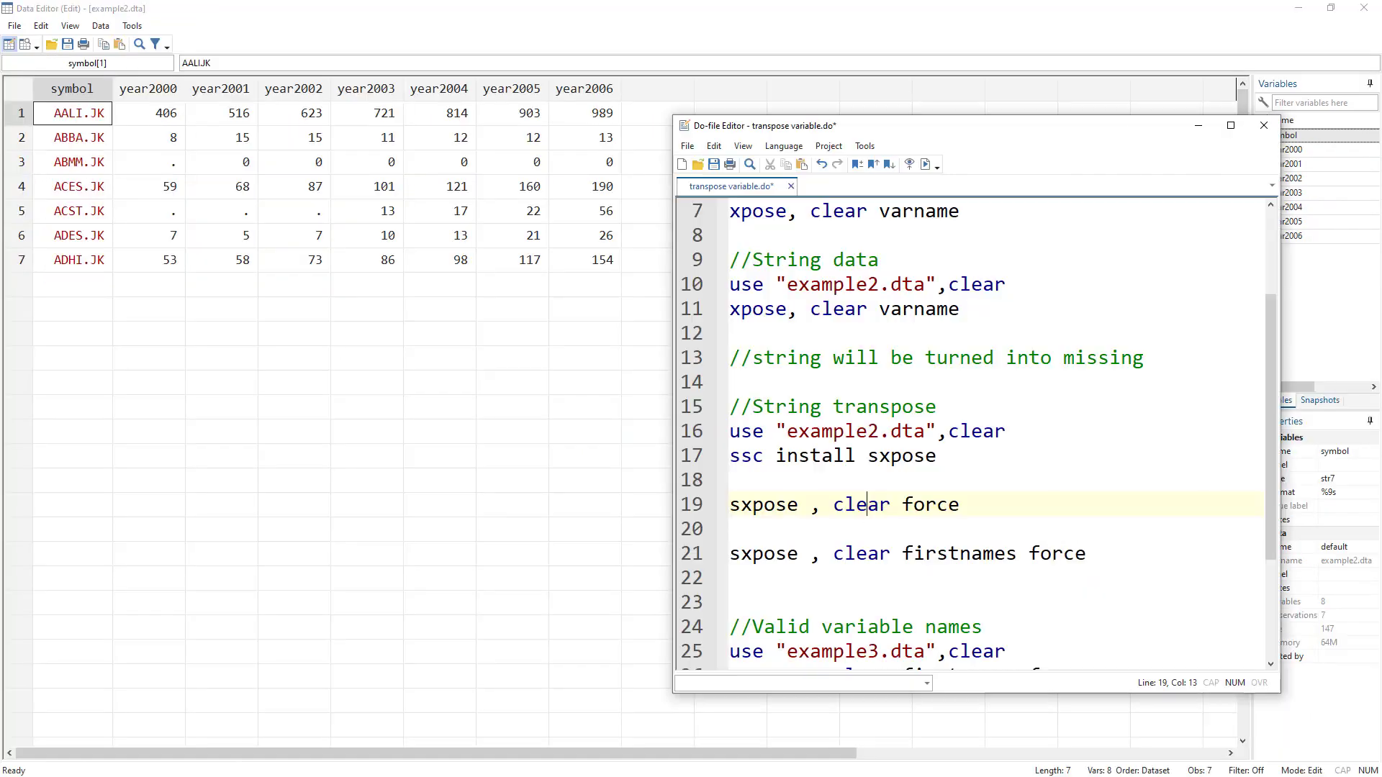
{"action": "left_click", "coordinate": [680, 508]}
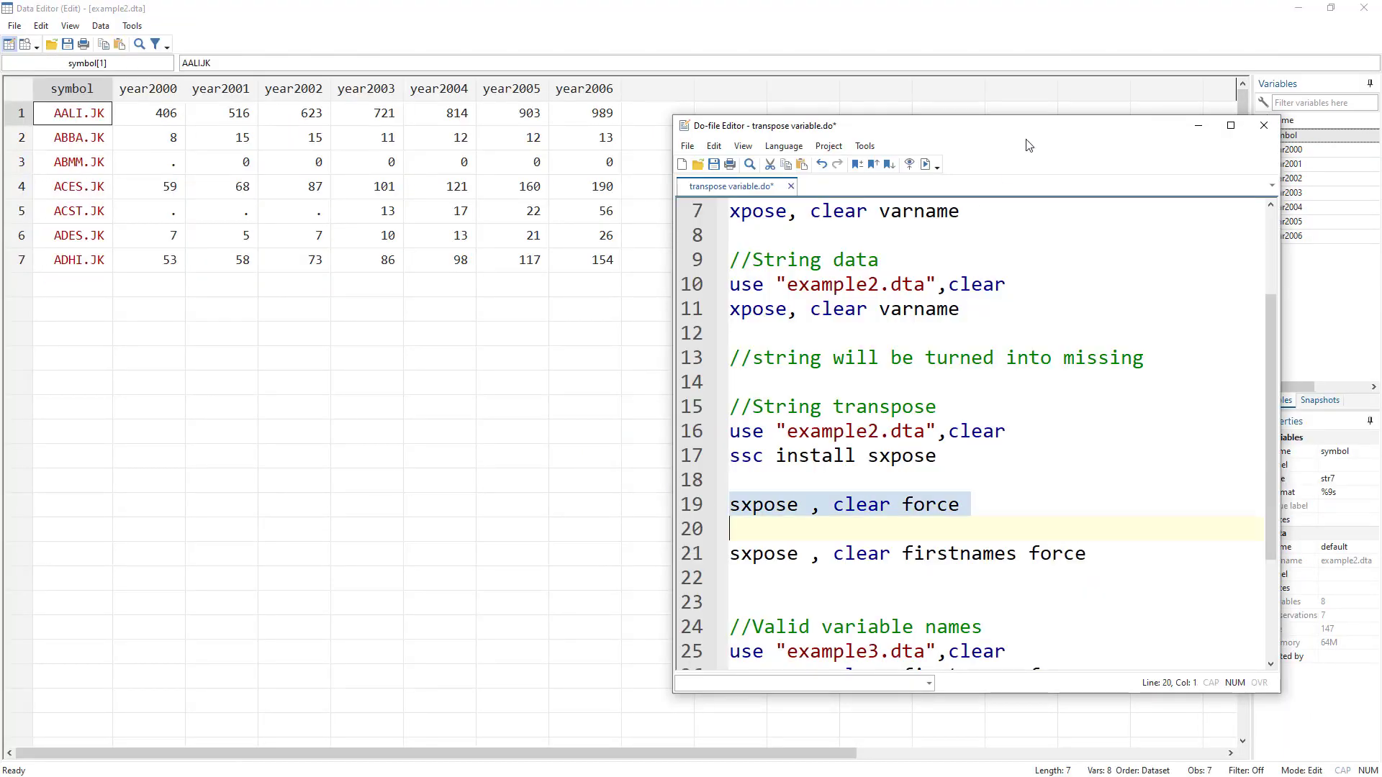
{"action": "left_click", "coordinate": [926, 165]}
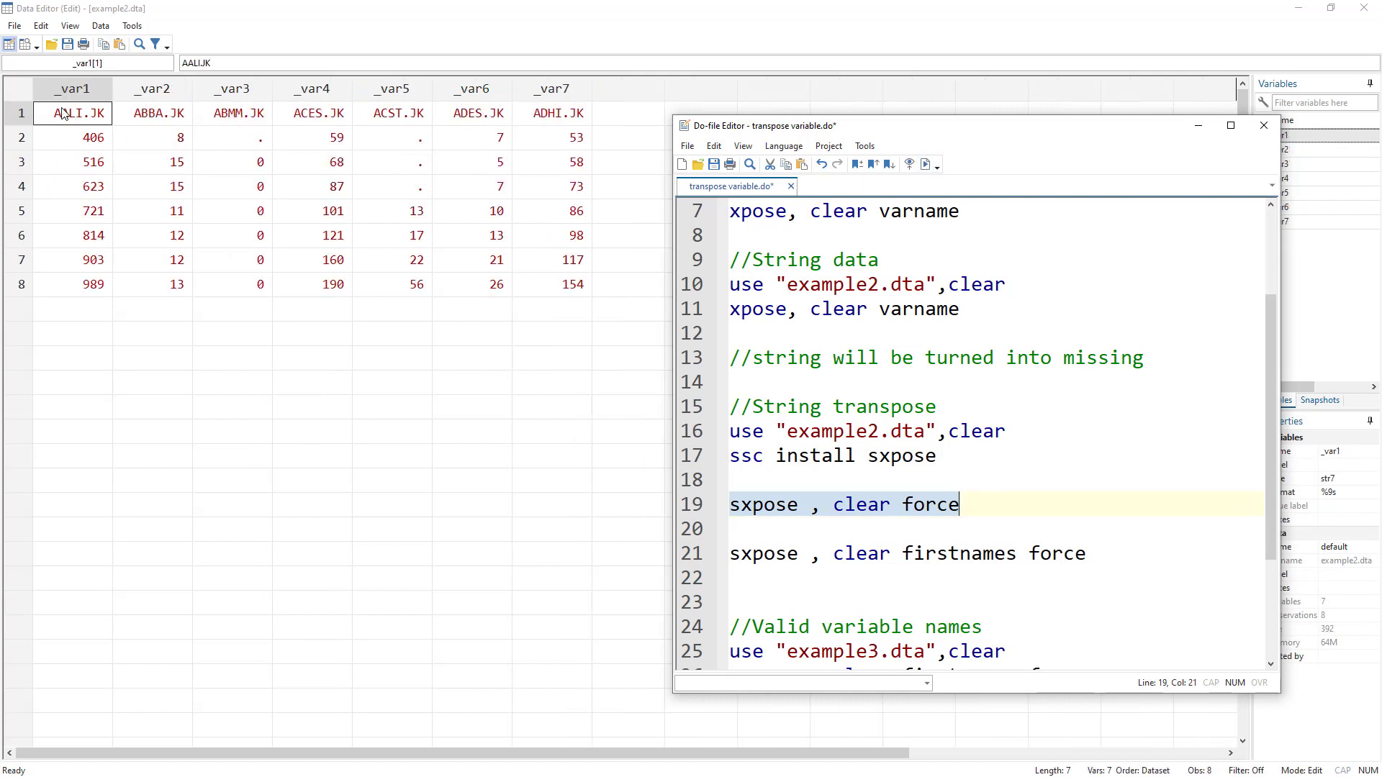
- Highlight the first row of the transposed data, and transpose using first-row names by running "sxpose , clear firstnames force" on line 21
{"action": "left_click_drag", "start_coordinate": [58, 117], "coordinate": [573, 119]}
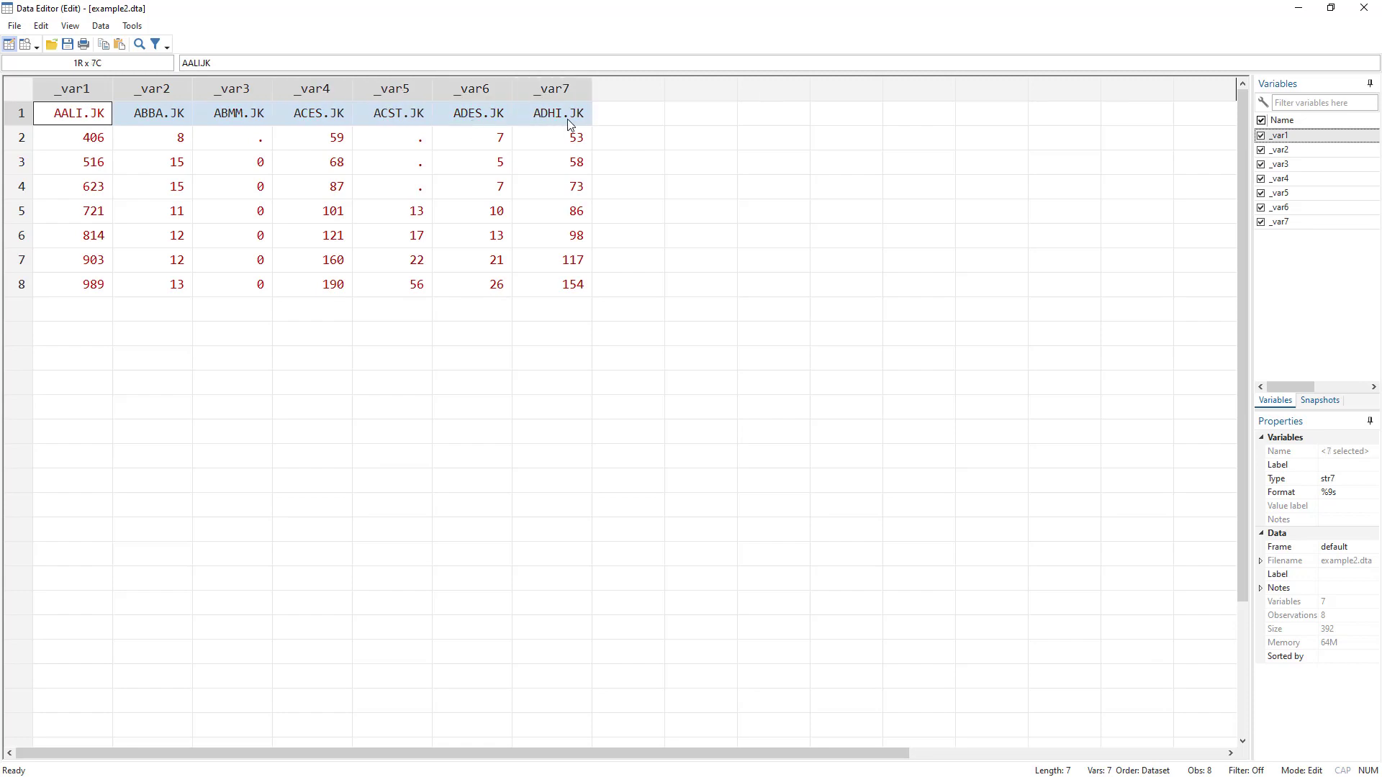
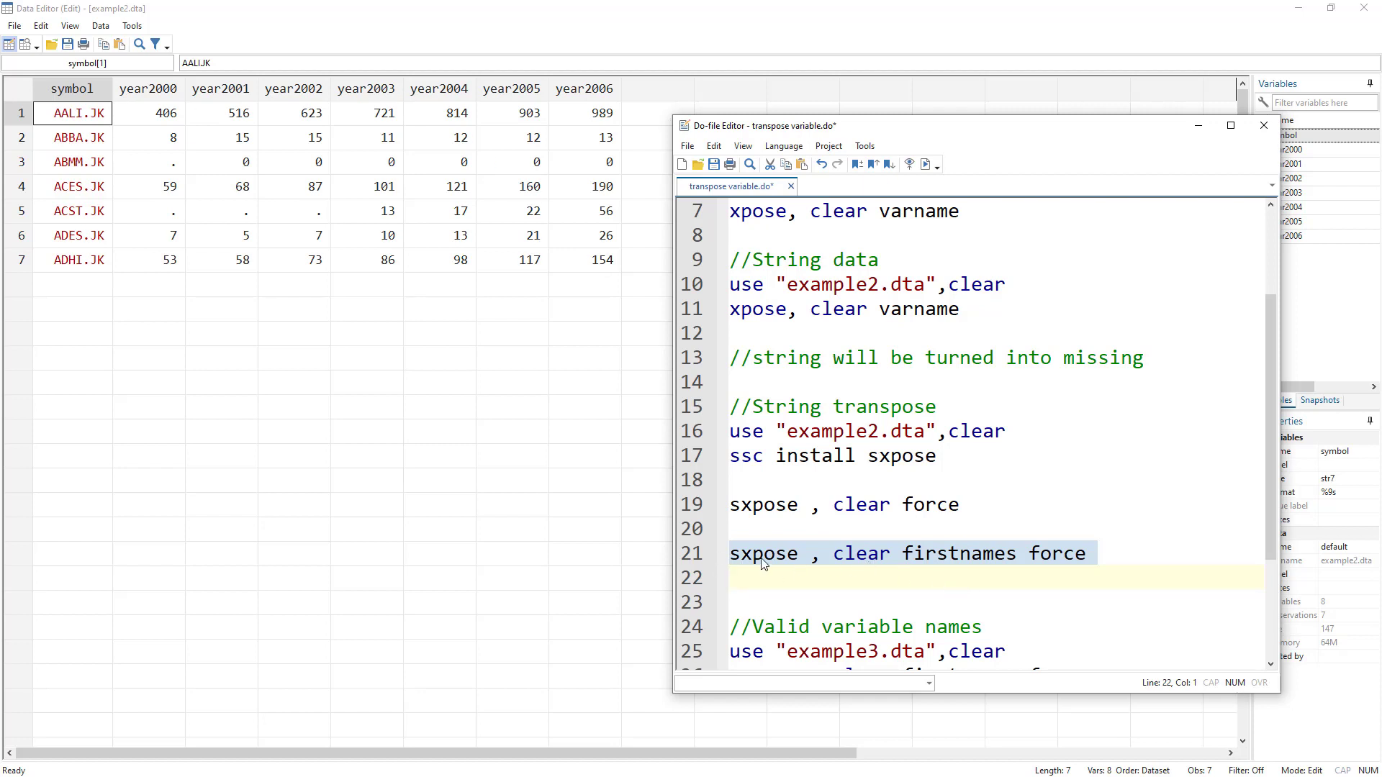
{"action": "double_click", "coordinate": [753, 307]}
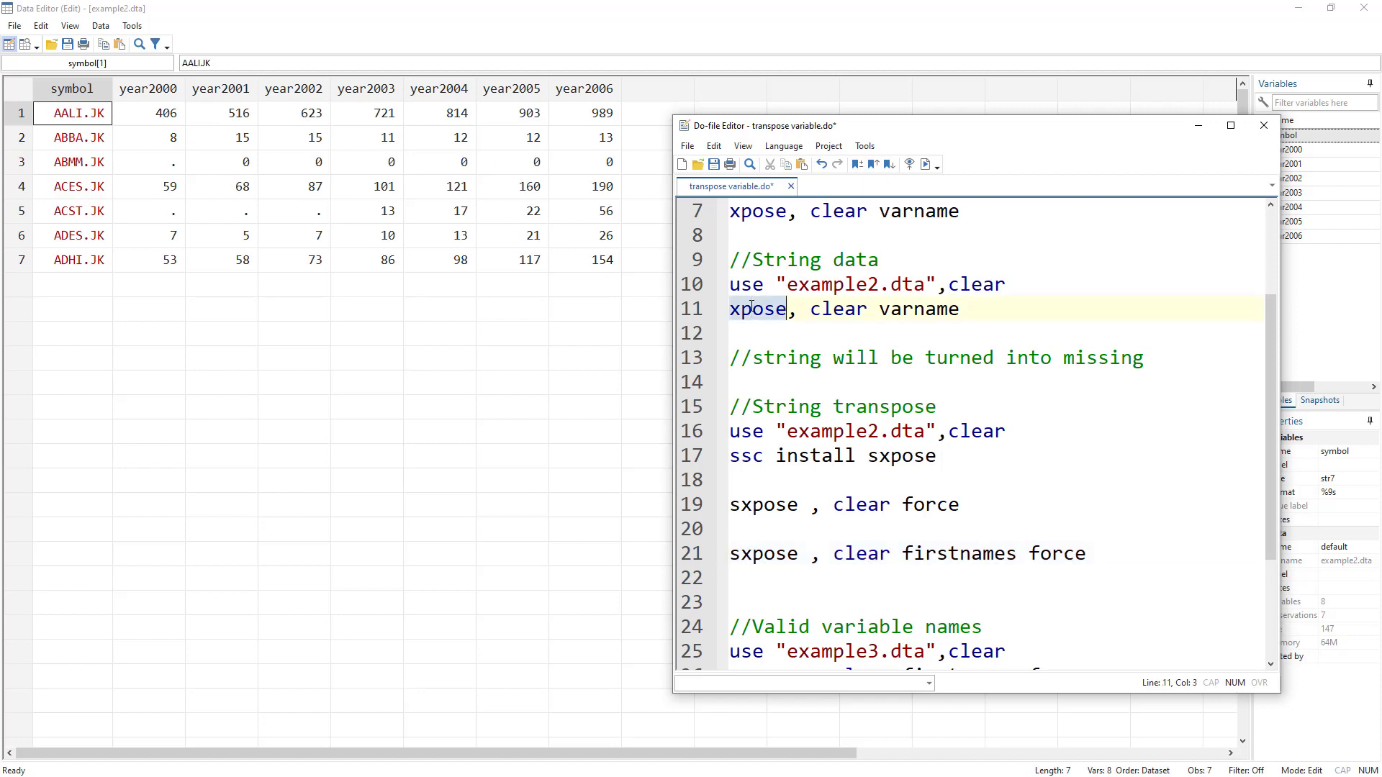
{"action": "double_click", "coordinate": [751, 555]}
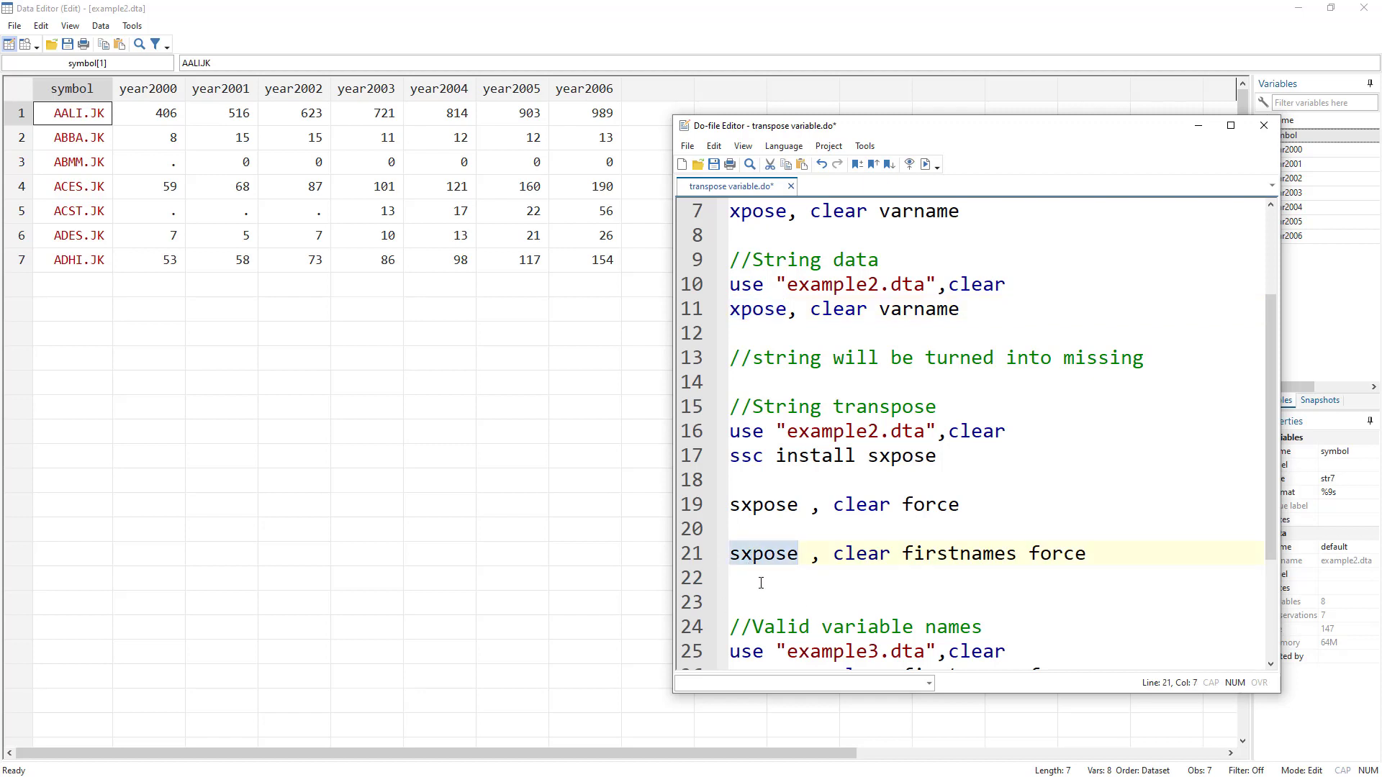
{"action": "double_click", "coordinate": [951, 558]}
{"action": "left_click", "coordinate": [680, 565]}
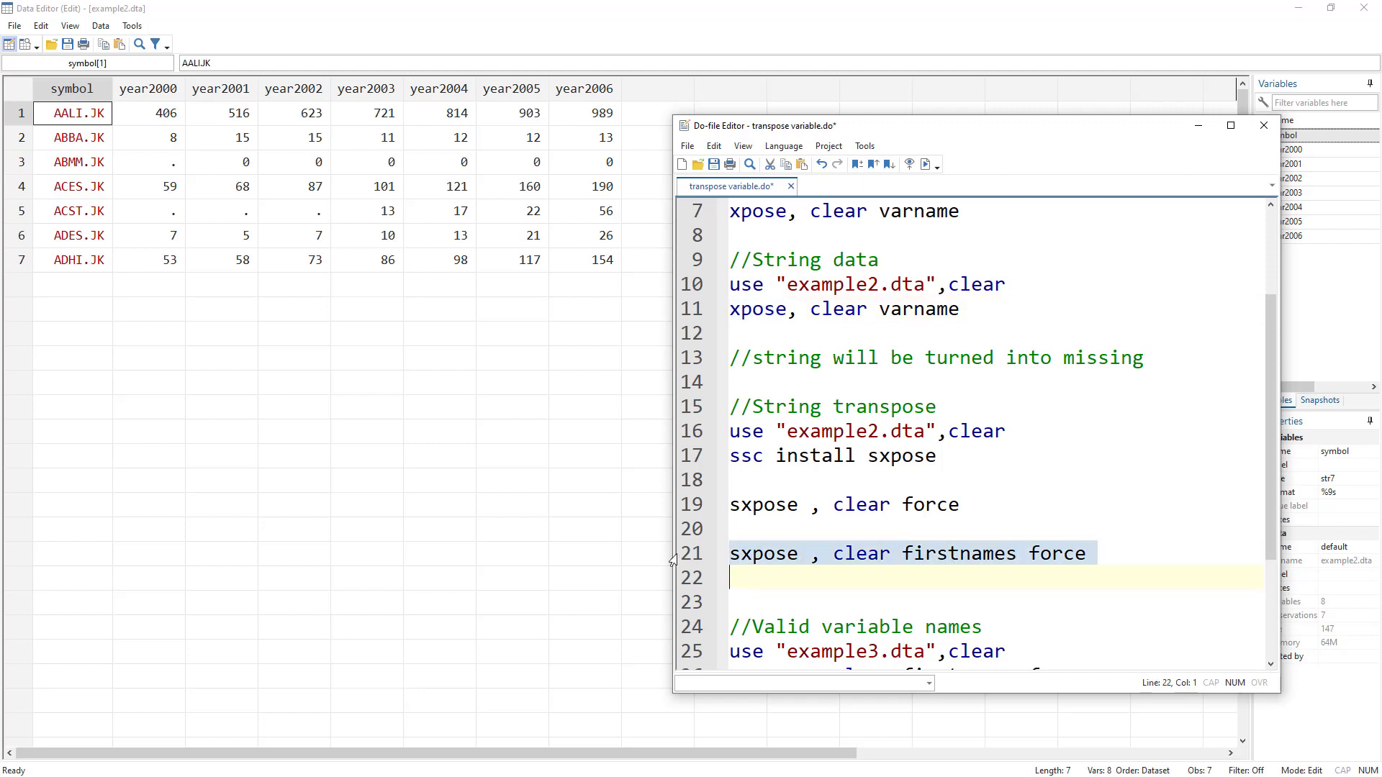
{"action": "left_click", "coordinate": [926, 164]}
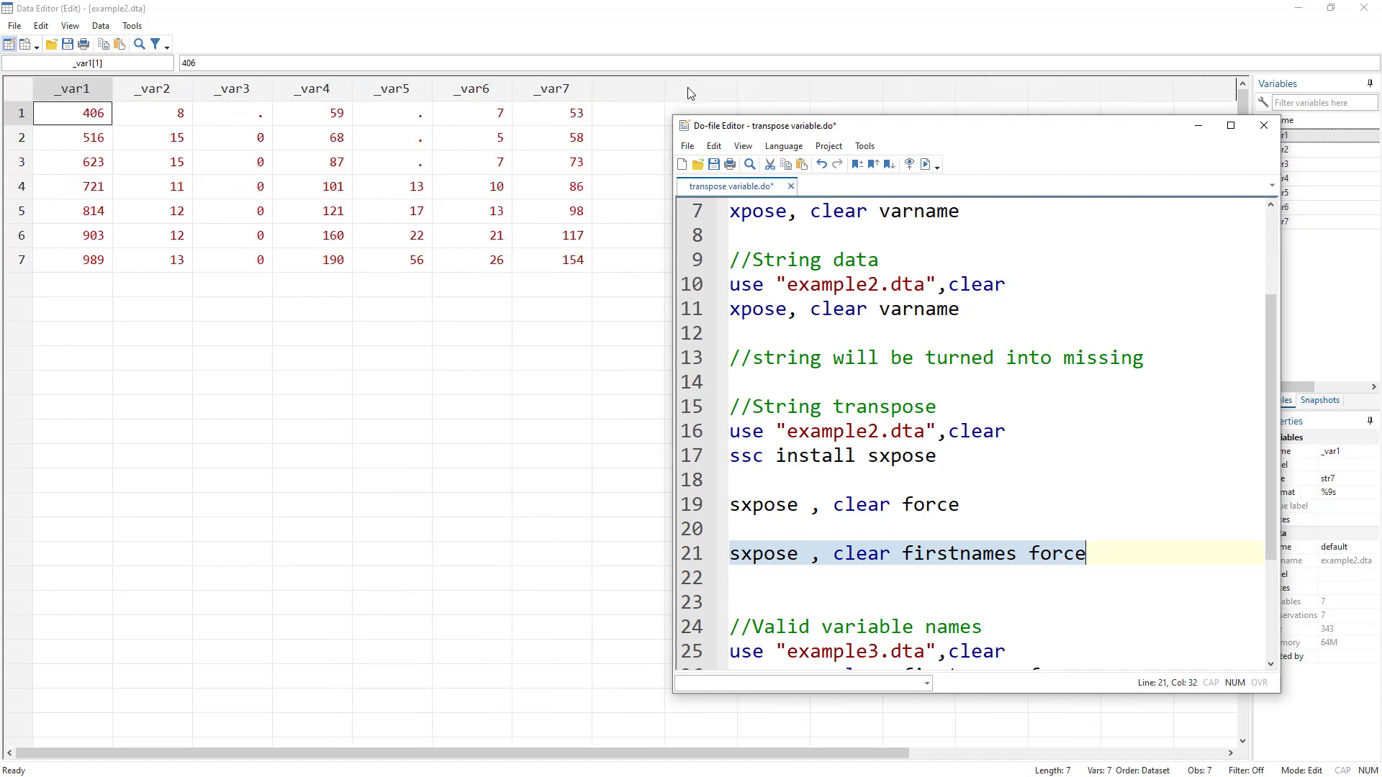
- Reload the original string dataset by running the command "use "example2.dta",clear" on line 16 of the do-file
{"action": "scroll", "coordinate": [842, 483], "scroll_direction": "down", "scroll_amount": 2}
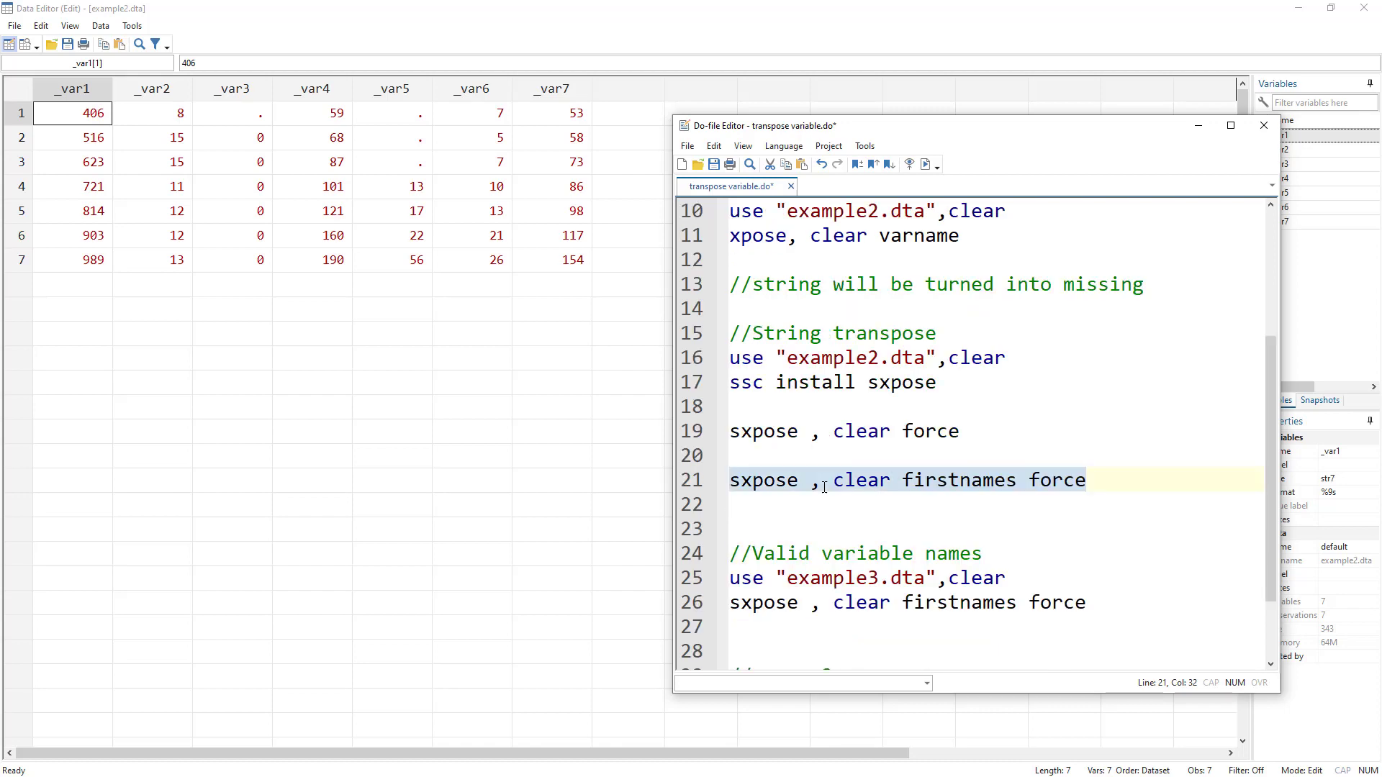
{"action": "left_click", "coordinate": [698, 292]}
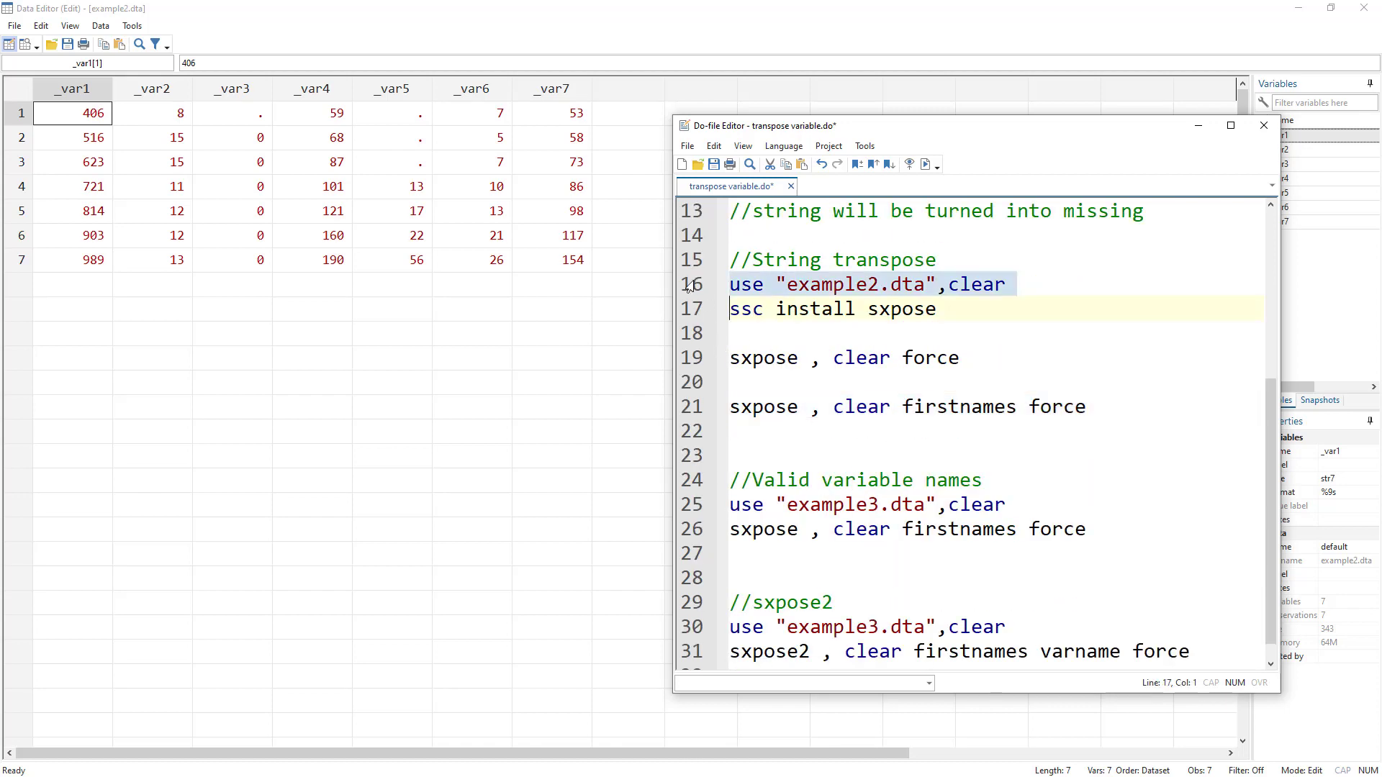
{"action": "left_click", "coordinate": [925, 164]}
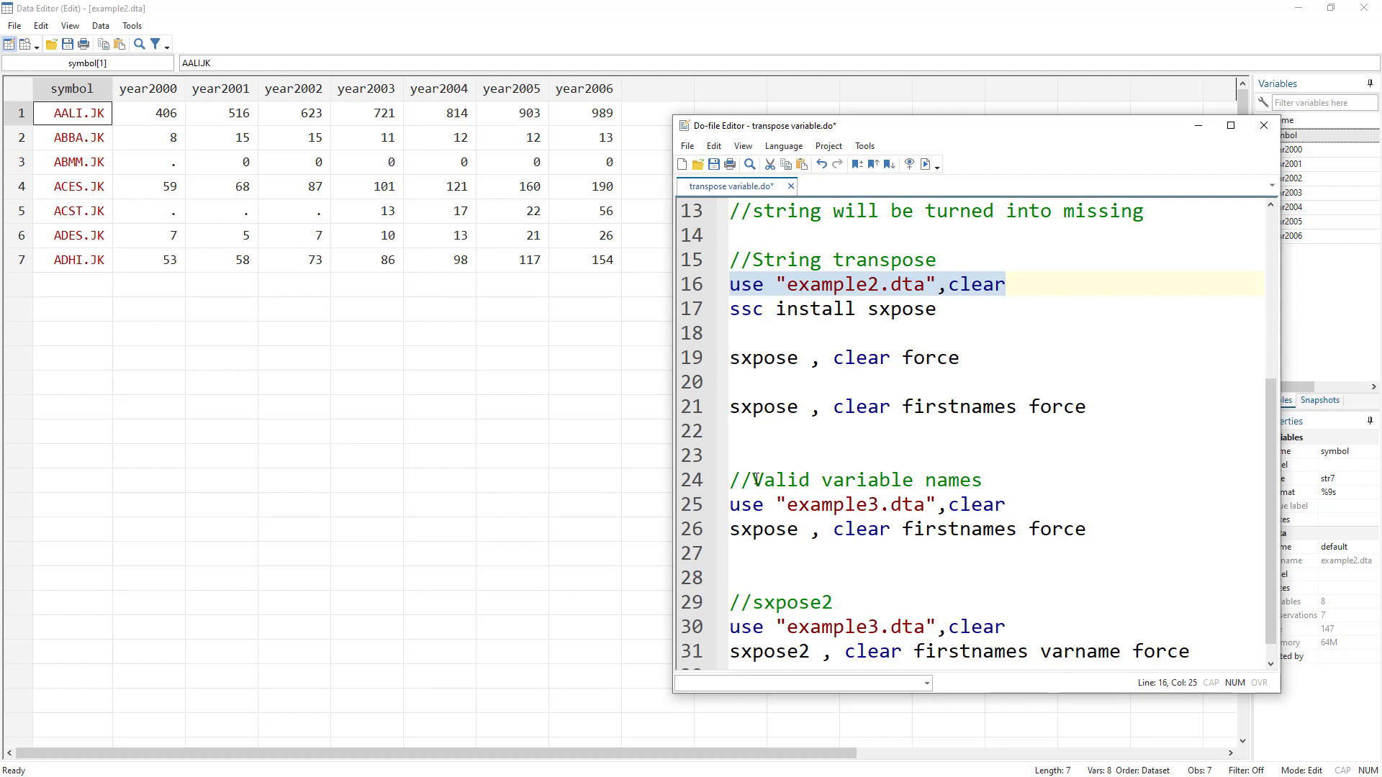
- Highlight the "Valid variable names" comment and load example3.dta by running line 25 of the do-file
{"action": "left_click_drag", "start_coordinate": [757, 478], "coordinate": [988, 488]}
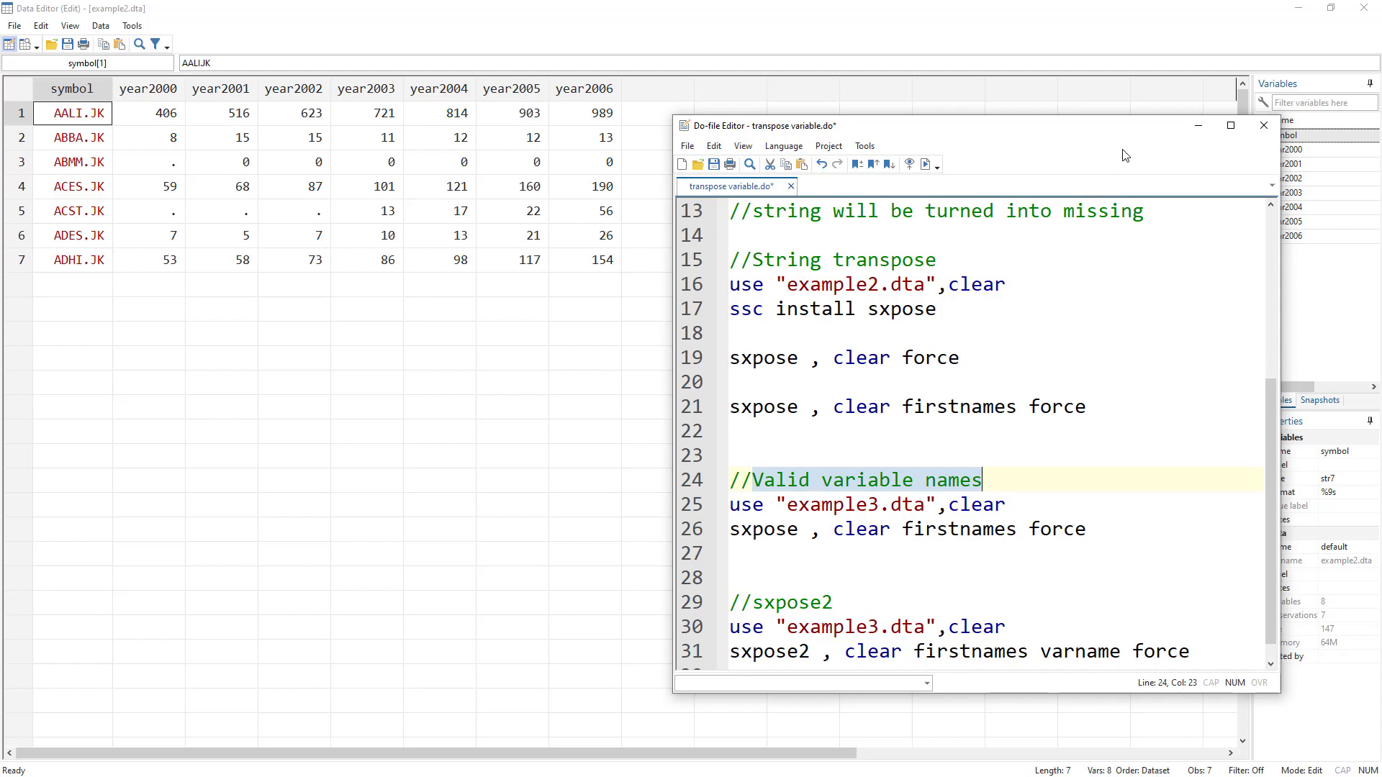
{"action": "left_click_drag", "start_coordinate": [1093, 135], "coordinate": [1026, 139]}
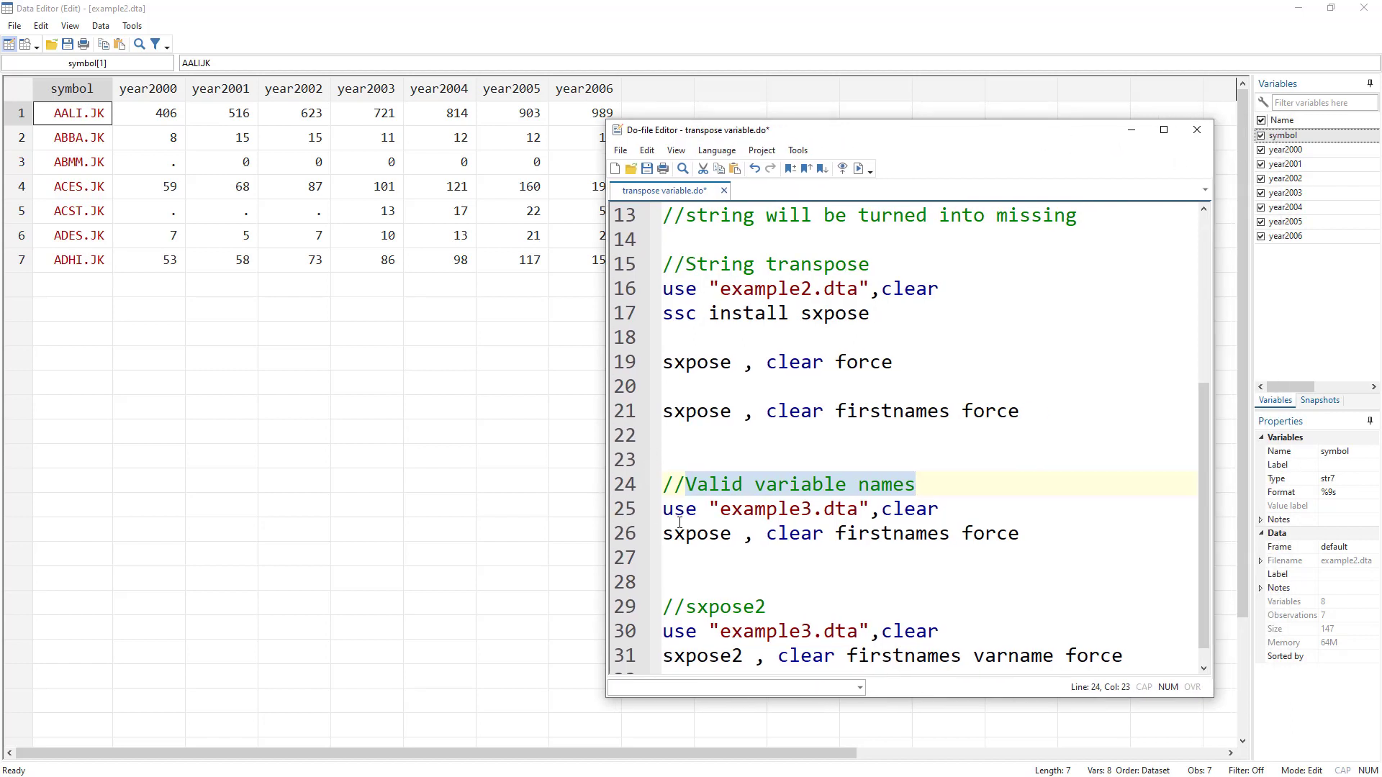
{"action": "left_click", "coordinate": [619, 519]}
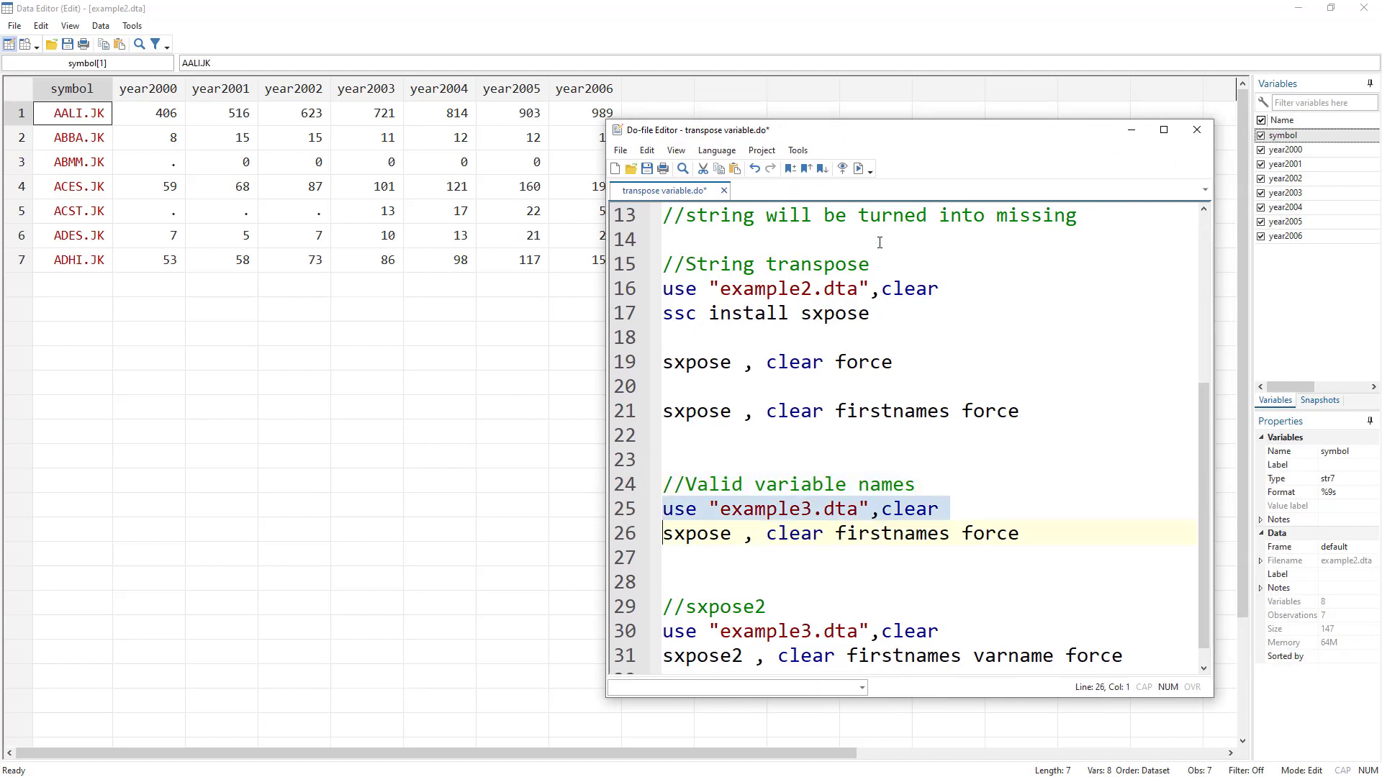
{"action": "left_click", "coordinate": [858, 170]}
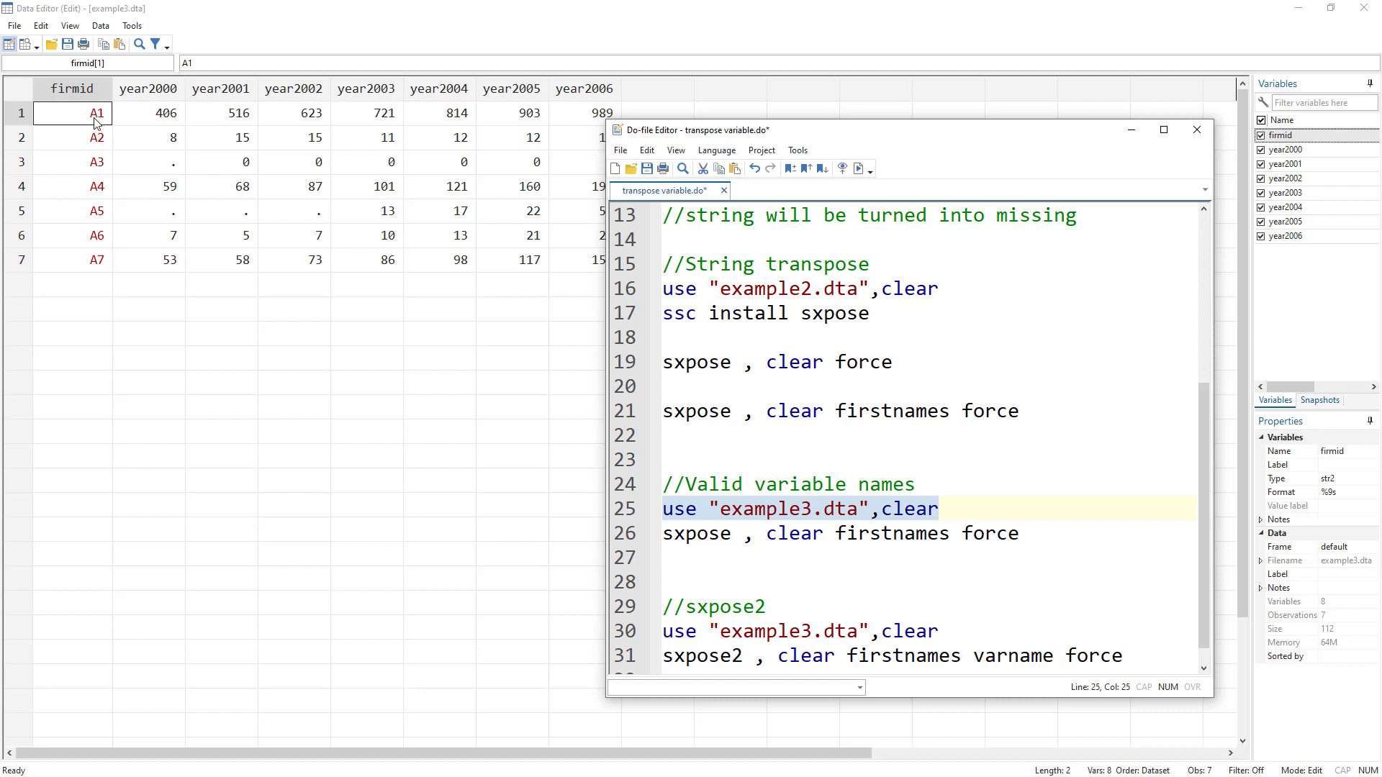
- Transpose the example3 data by running "sxpose , clear firstnames force" on line 26, and highlight its firstnames option
{"action": "left_click", "coordinate": [623, 534]}
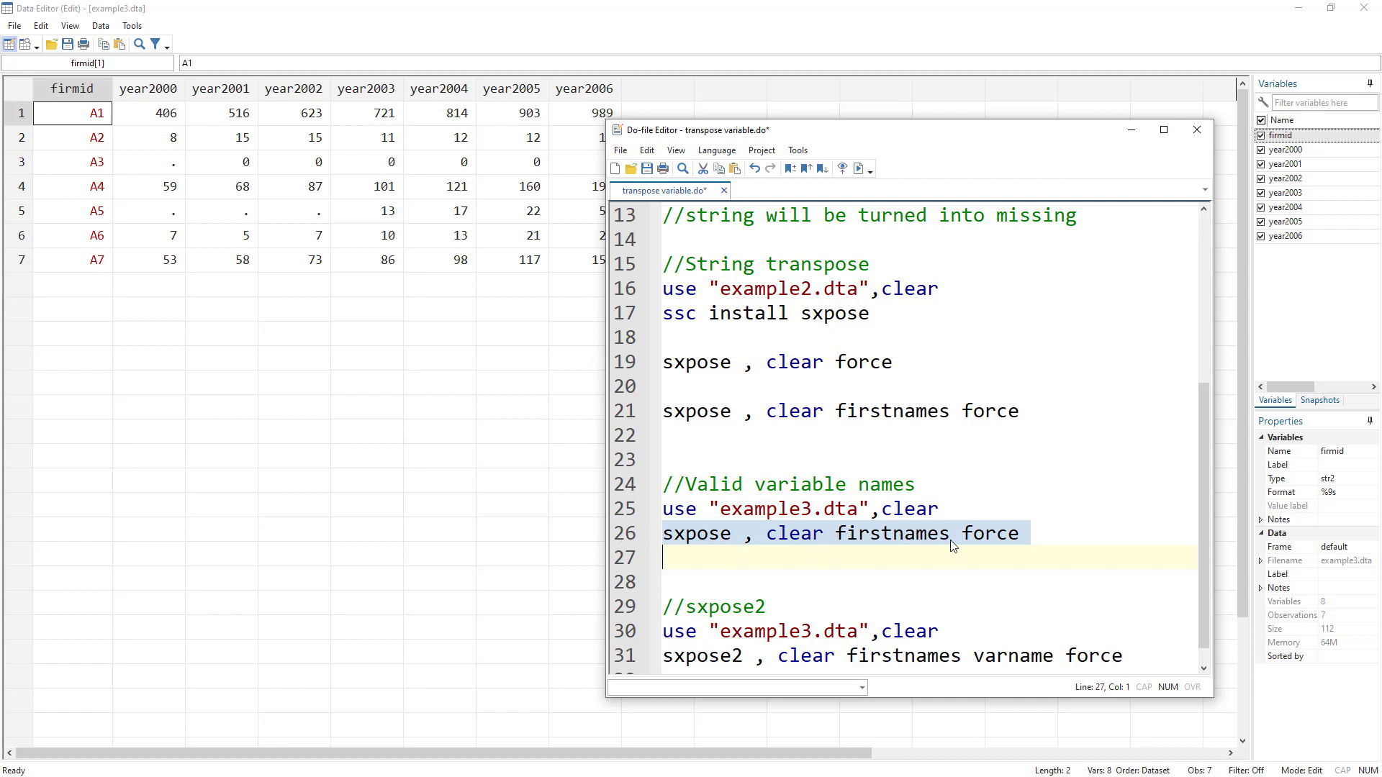
{"action": "left_click", "coordinate": [854, 169]}
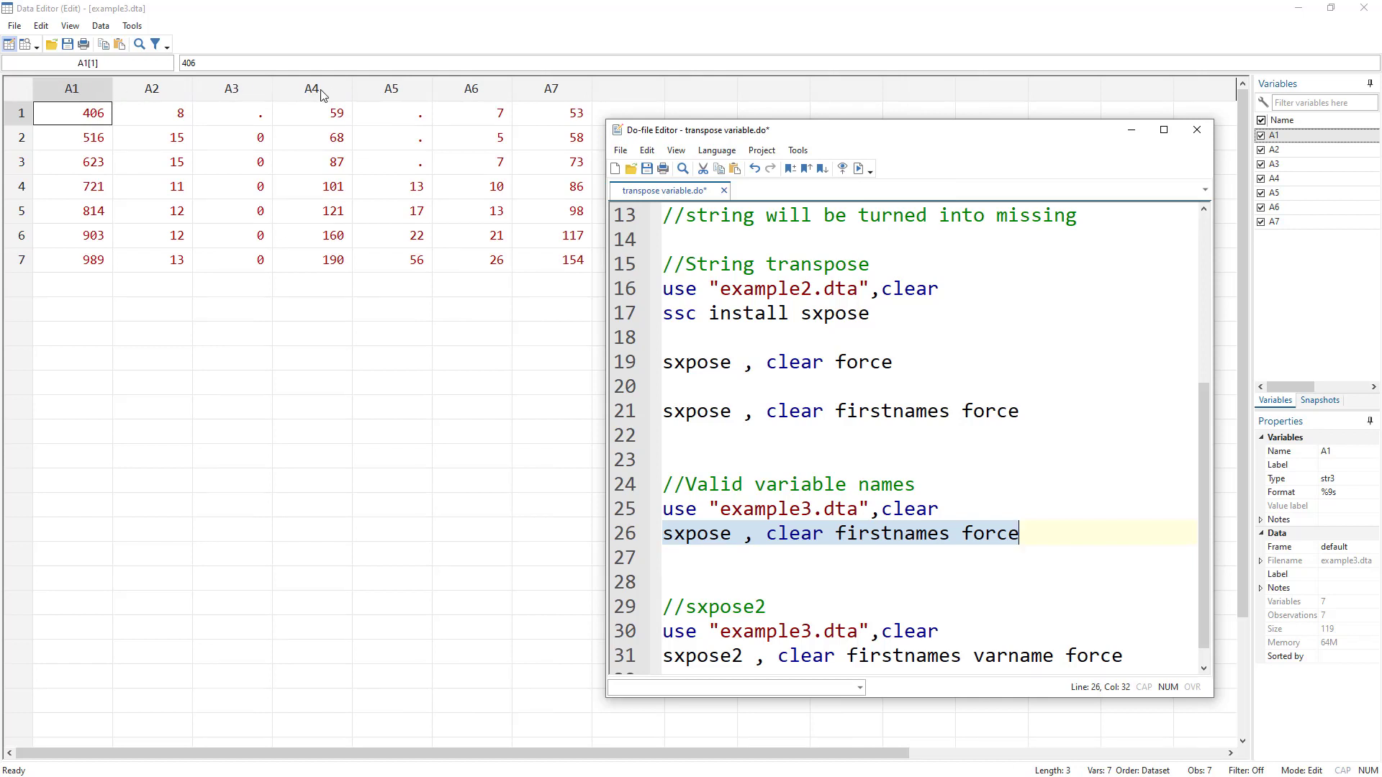
{"action": "double_click", "coordinate": [904, 544]}
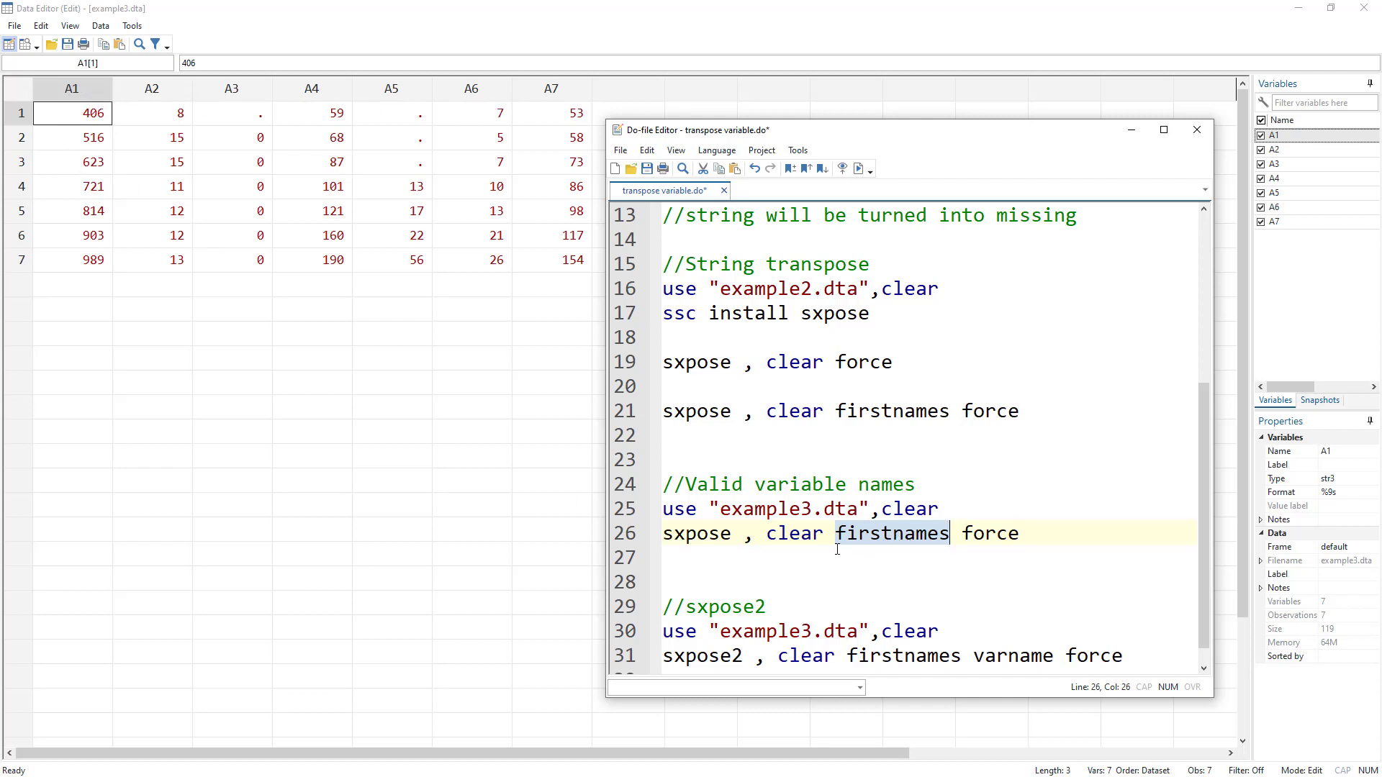
- Add the command "ssc install sxpose2" on line 30, directly below the "//sxpose2" comment, with a blank line after it
{"action": "scroll", "coordinate": [792, 529], "scroll_direction": "down", "scroll_amount": 1}
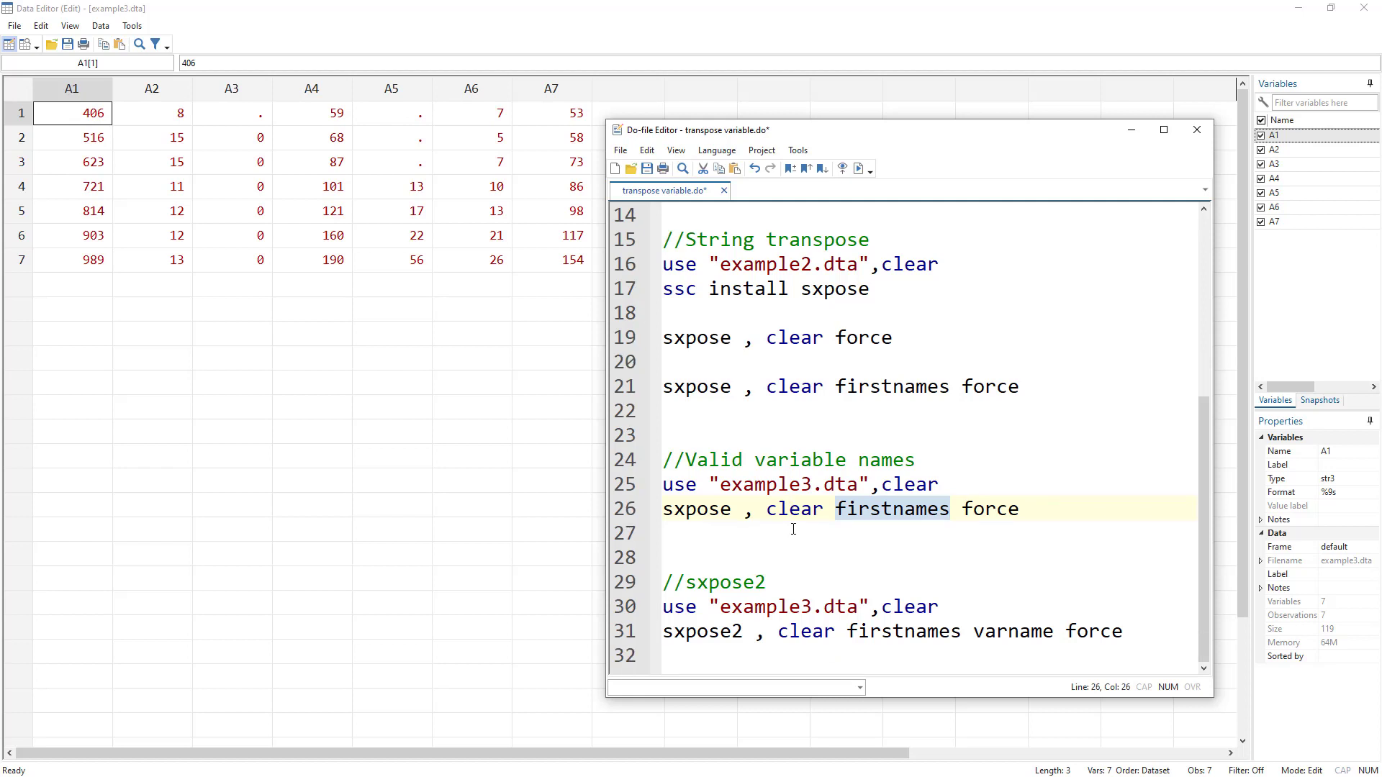
{"action": "left_click", "coordinate": [726, 581]}
{"action": "left_click", "coordinate": [801, 583]}
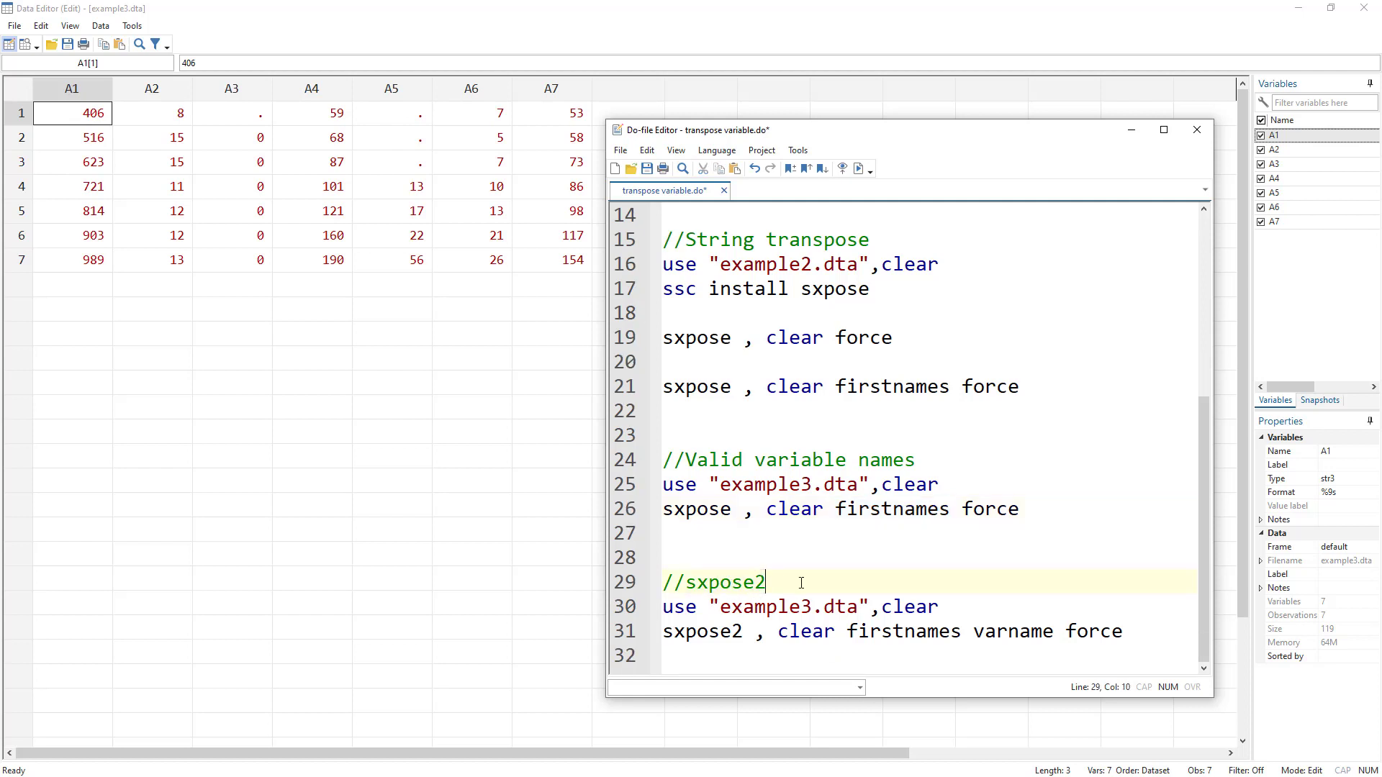
{"action": "key", "text": "Return"}
{"action": "key", "text": "Return"}
{"action": "key", "text": "Up"}
{"action": "type", "text": "ssc intsal"}
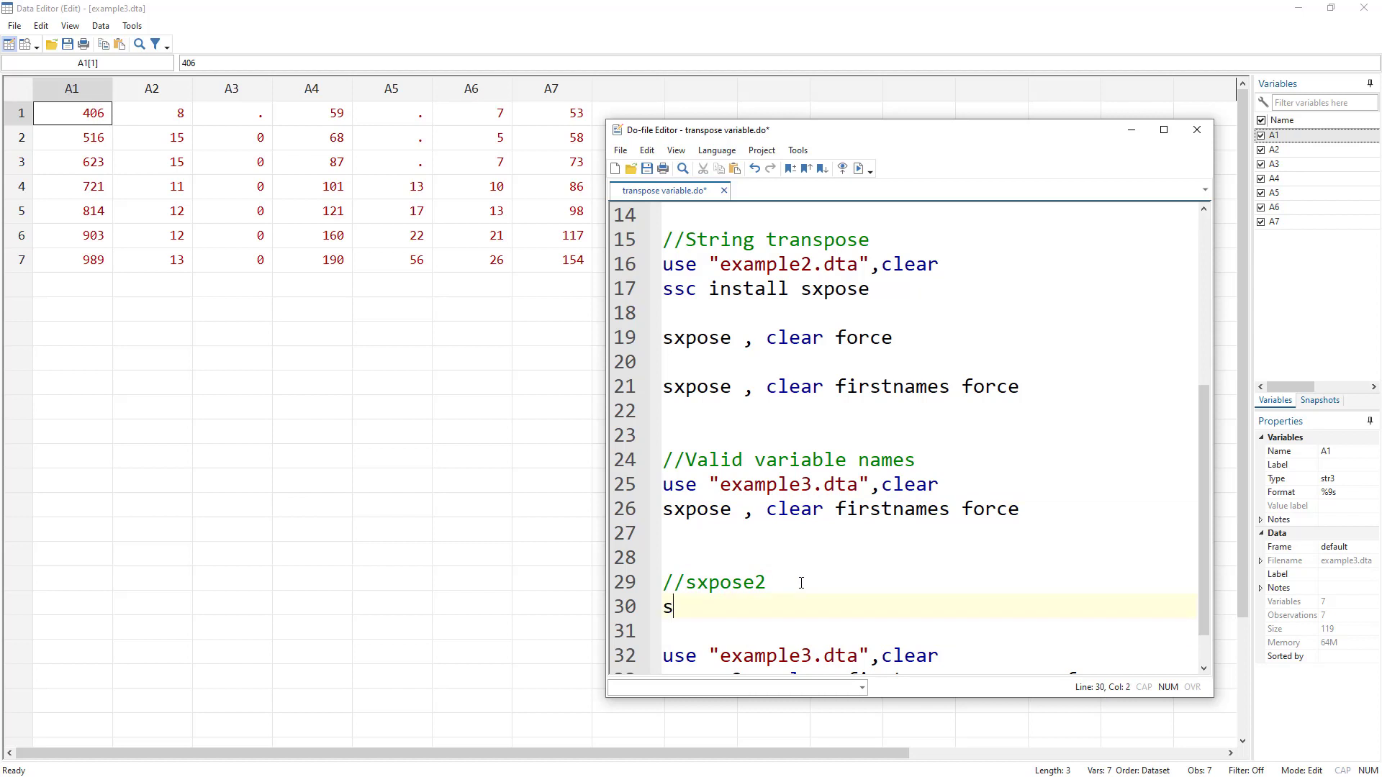
{"action": "key", "text": "BackSpace"}
{"action": "key", "text": "BackSpace"}
{"action": "key", "text": "BackSpace"}
{"action": "key", "text": "BackSpace"}
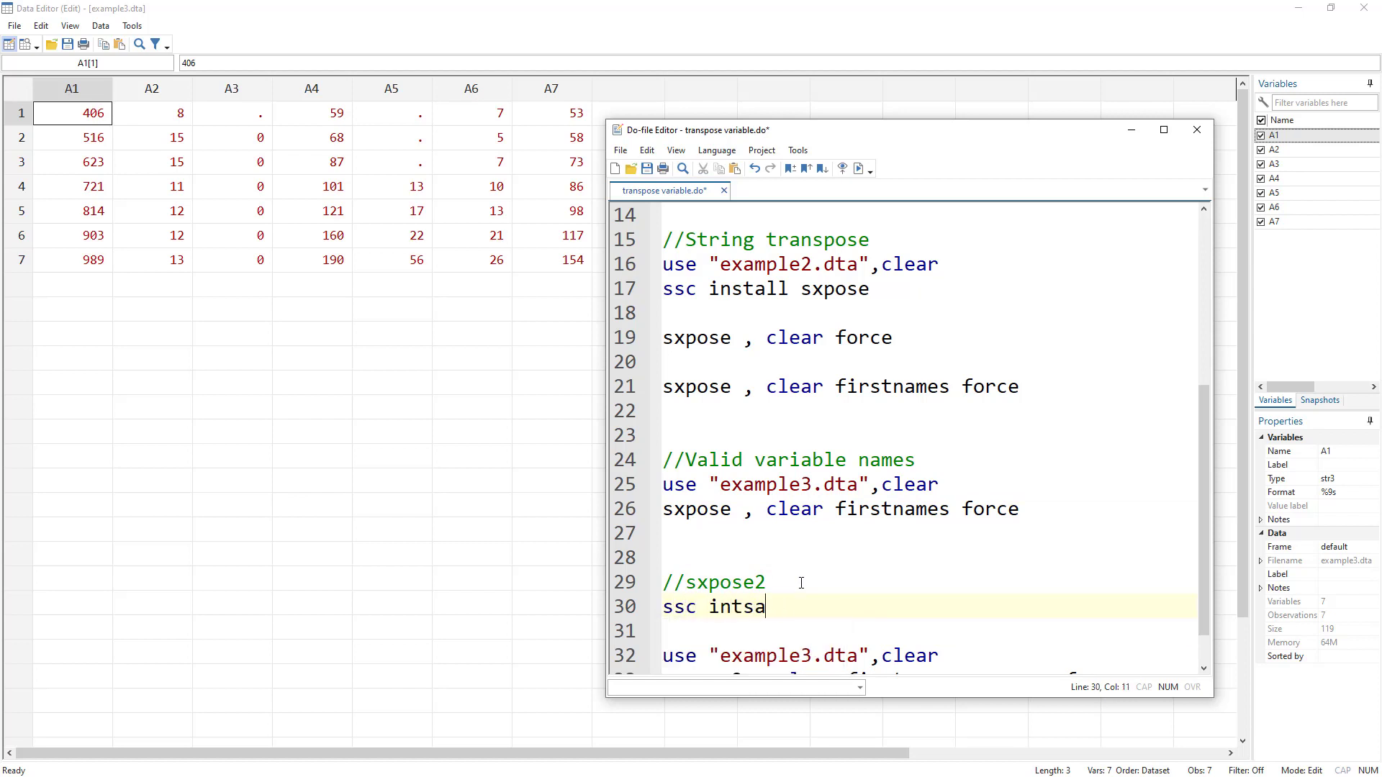
{"action": "type", "text": "stall s"}
{"action": "key", "text": "BackSpace"}
{"action": "type", "text": "xpo"}
{"action": "key", "text": "BackSpace"}
{"action": "key", "text": "BackSpace"}
{"action": "key", "text": "BackSpace"}
{"action": "type", "text": "s"}
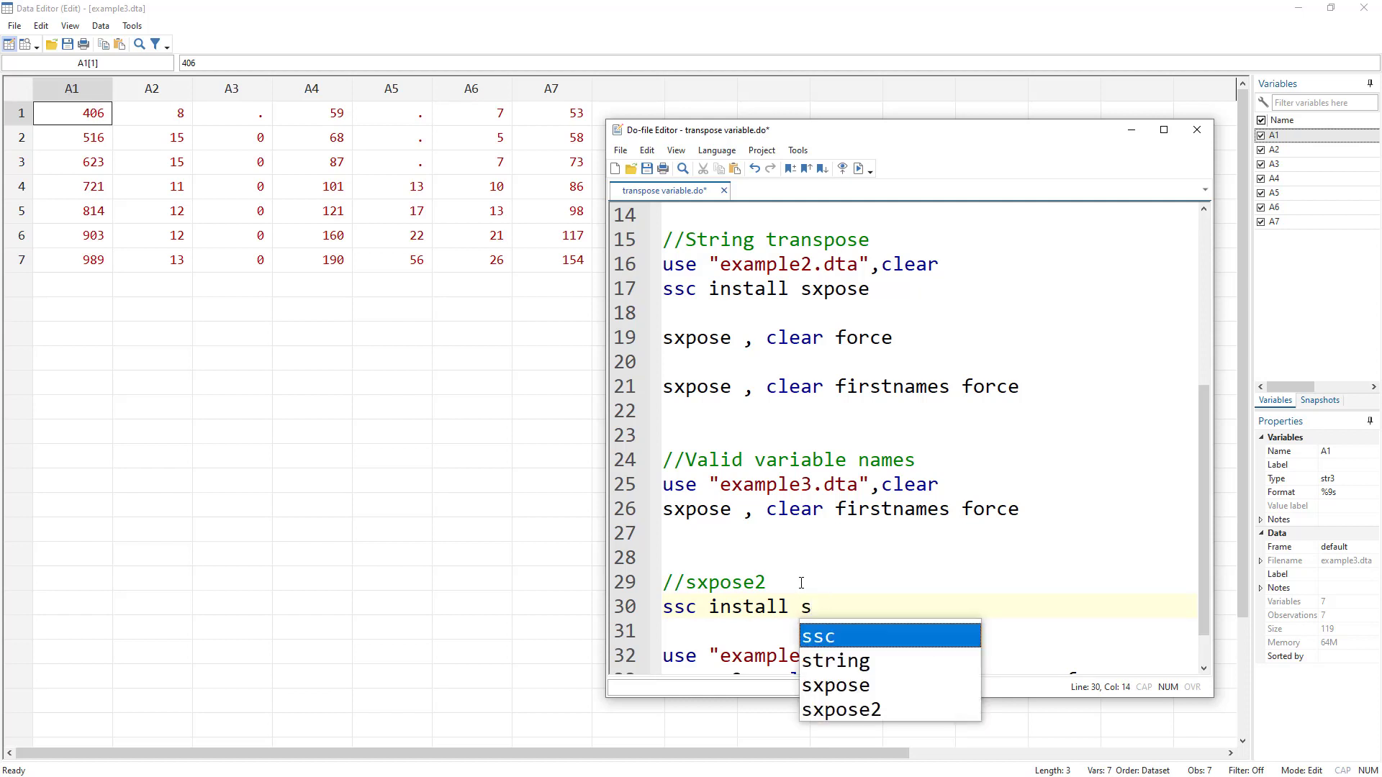
{"action": "type", "text": "xpose2"}
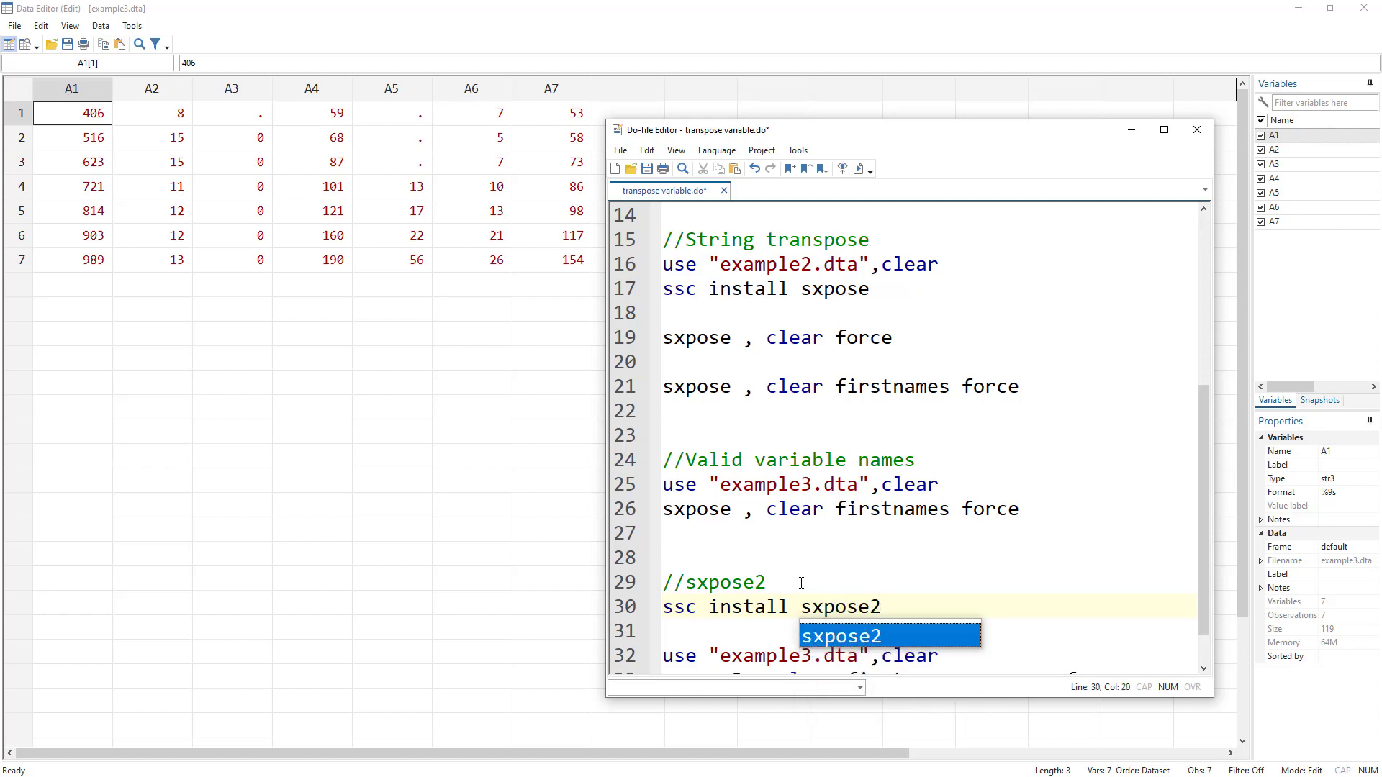
{"action": "left_click", "coordinate": [801, 583]}
{"action": "scroll", "coordinate": [801, 568], "scroll_direction": "down", "scroll_amount": 1}
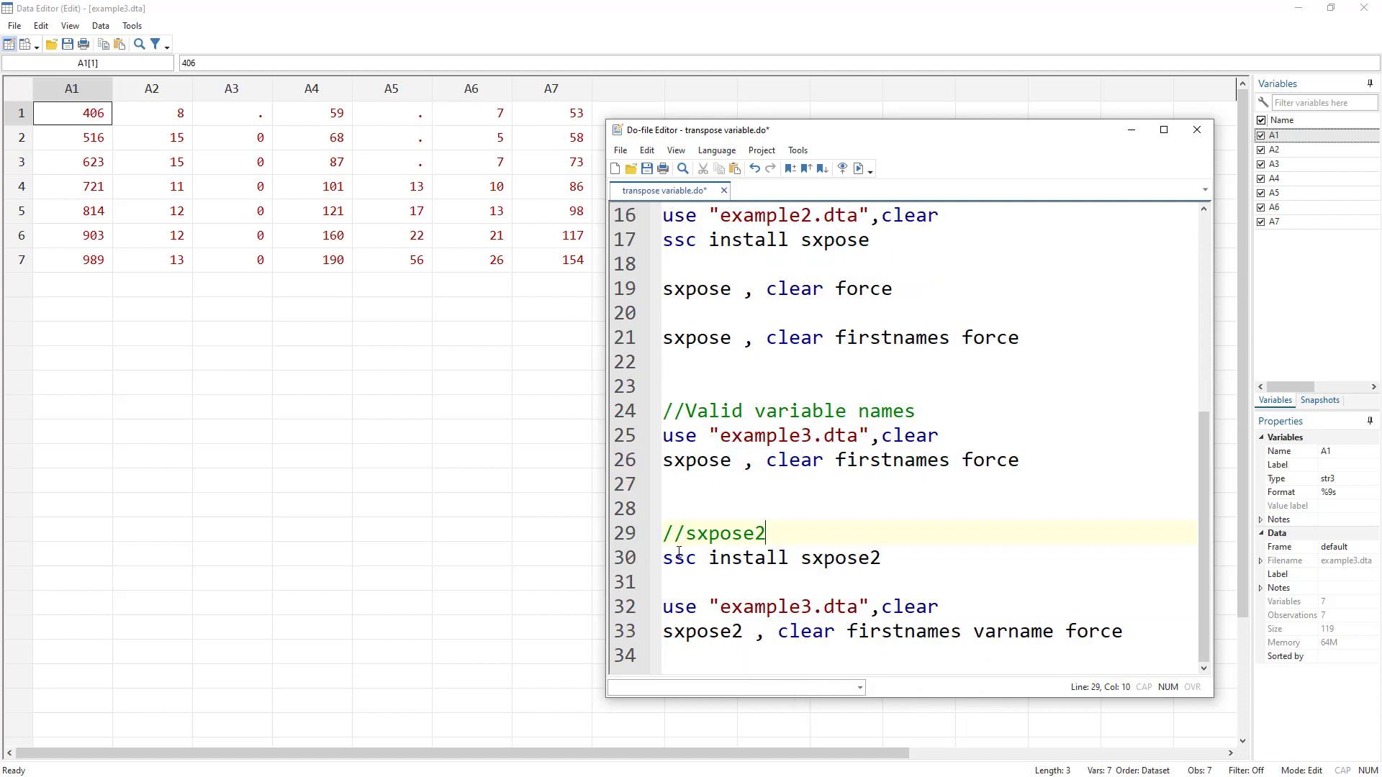
- Highlight the sxpose2 install command on line 30 and reload example3.dta by running line 32 of the do-file
{"action": "left_click", "coordinate": [630, 560]}
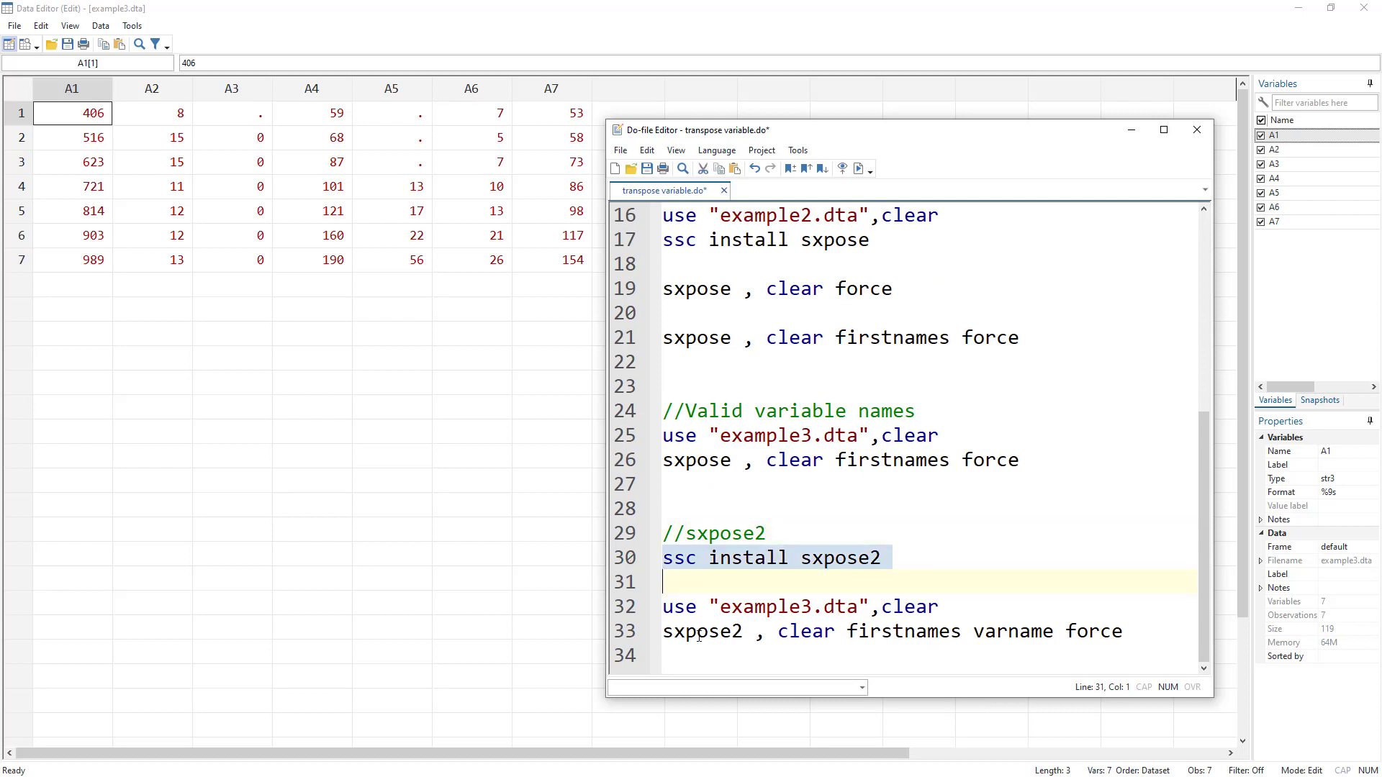
{"action": "double_click", "coordinate": [689, 562]}
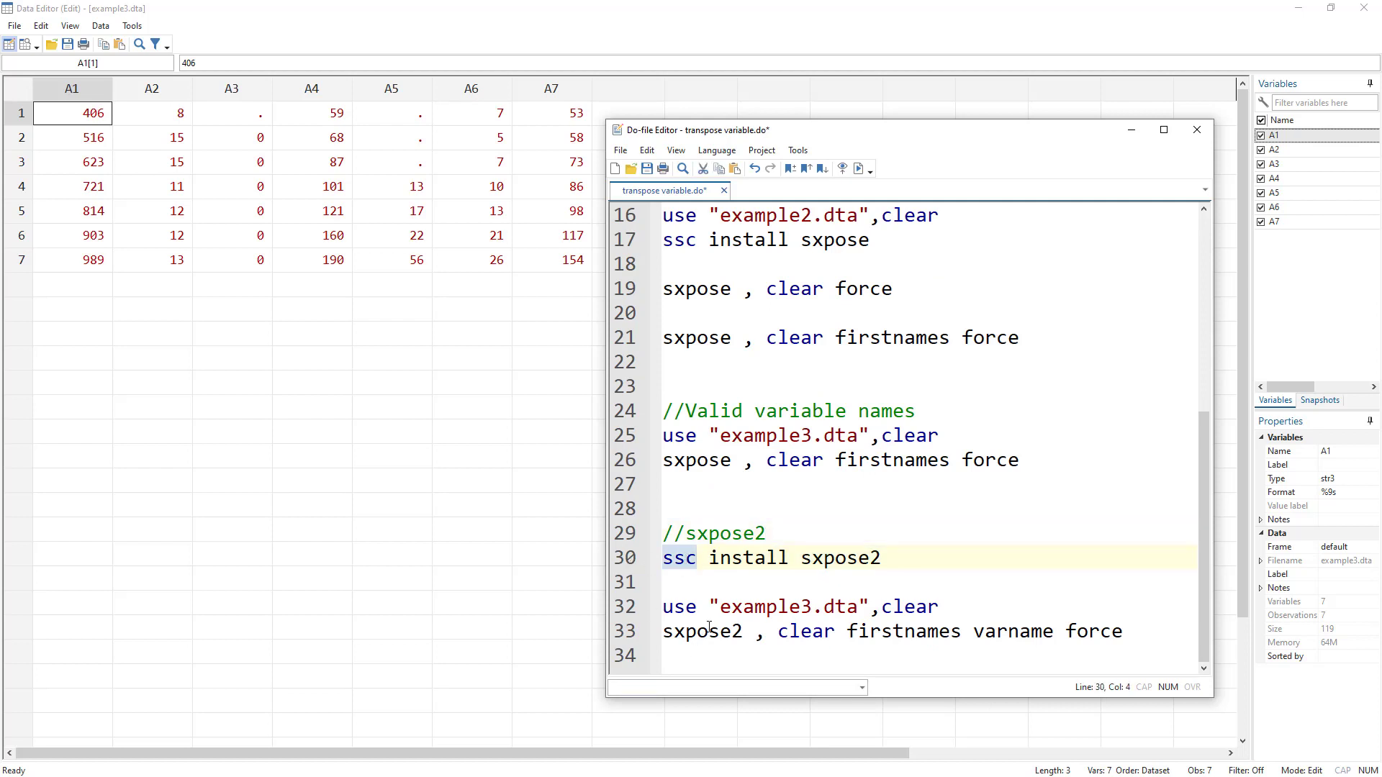
{"action": "left_click", "coordinate": [627, 610]}
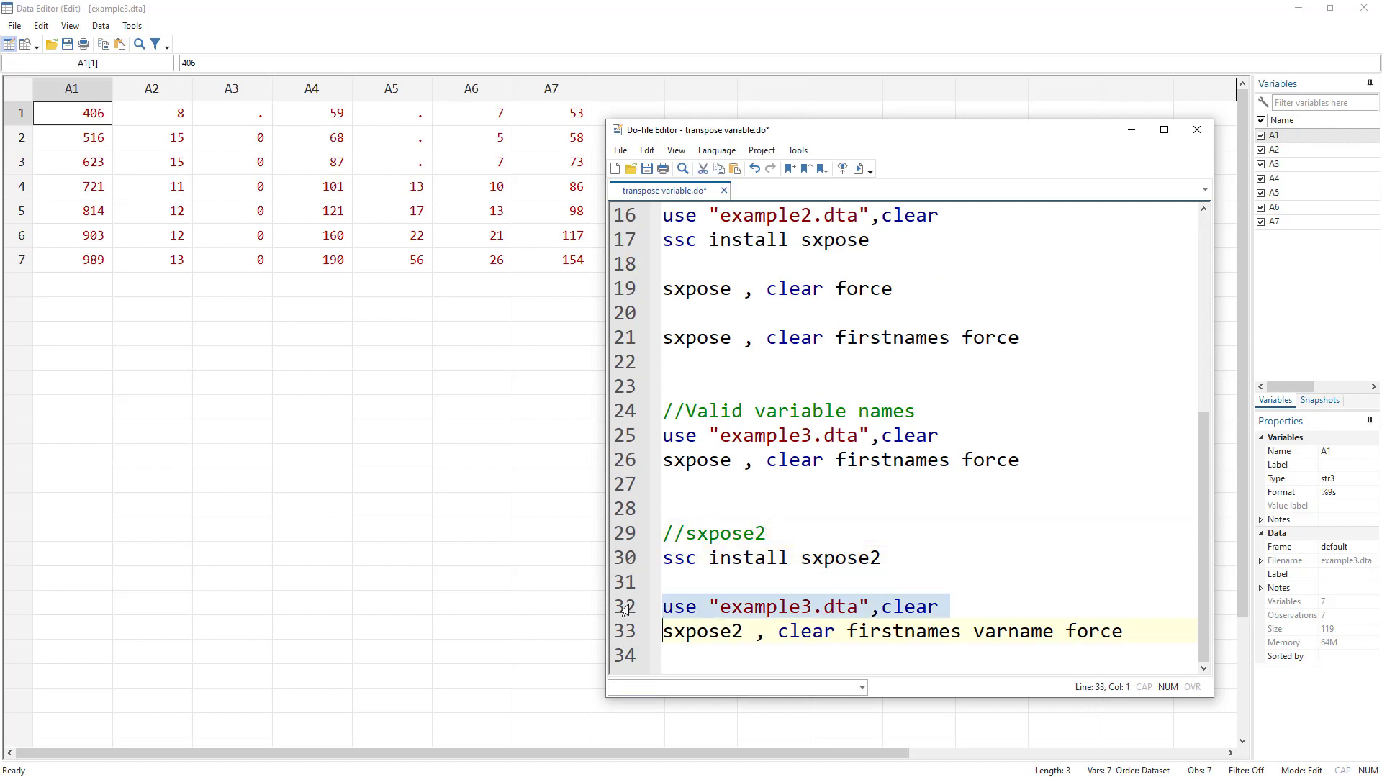
{"action": "left_click", "coordinate": [858, 169]}
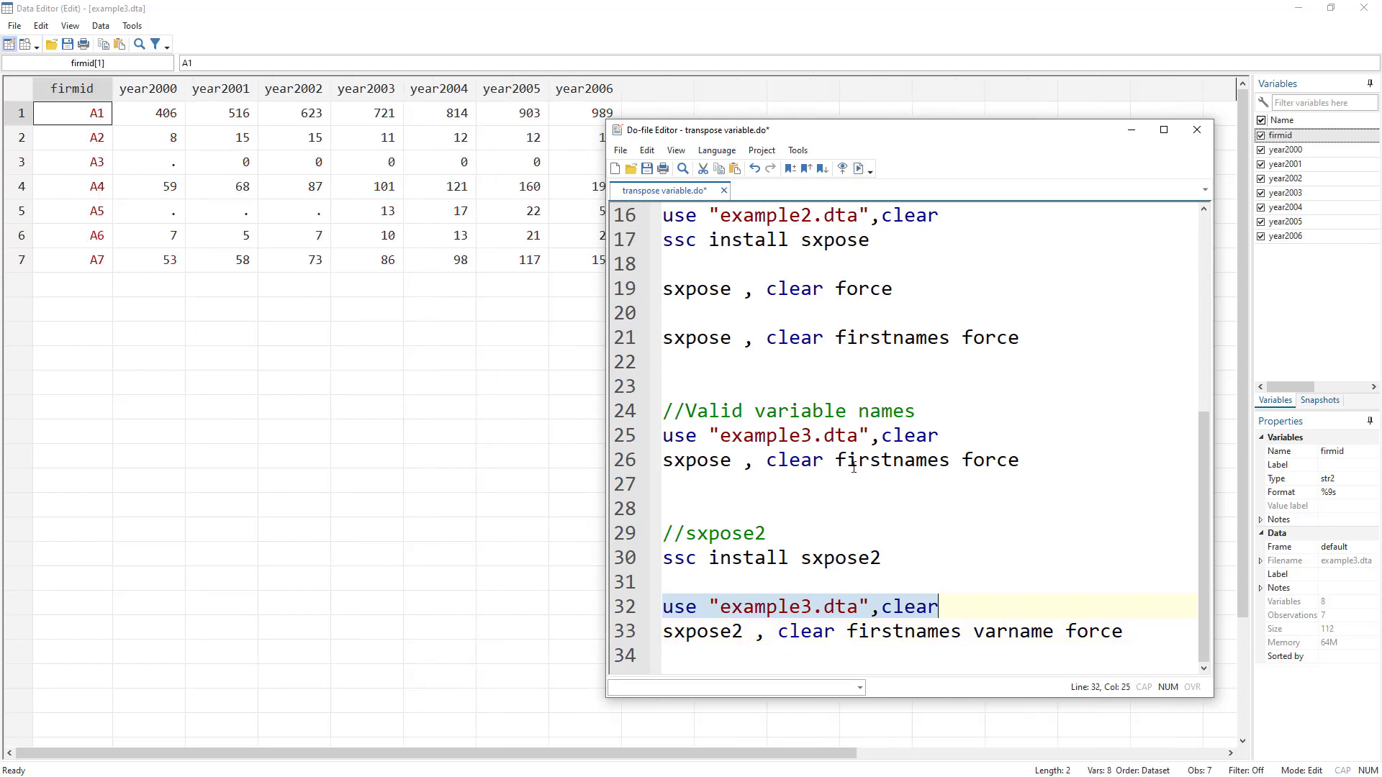
- Compare the sxpose command on line 26 and the xpose varname option on line 11 with the sxpose2 command and its options on line 33
{"action": "double_click", "coordinate": [691, 459]}
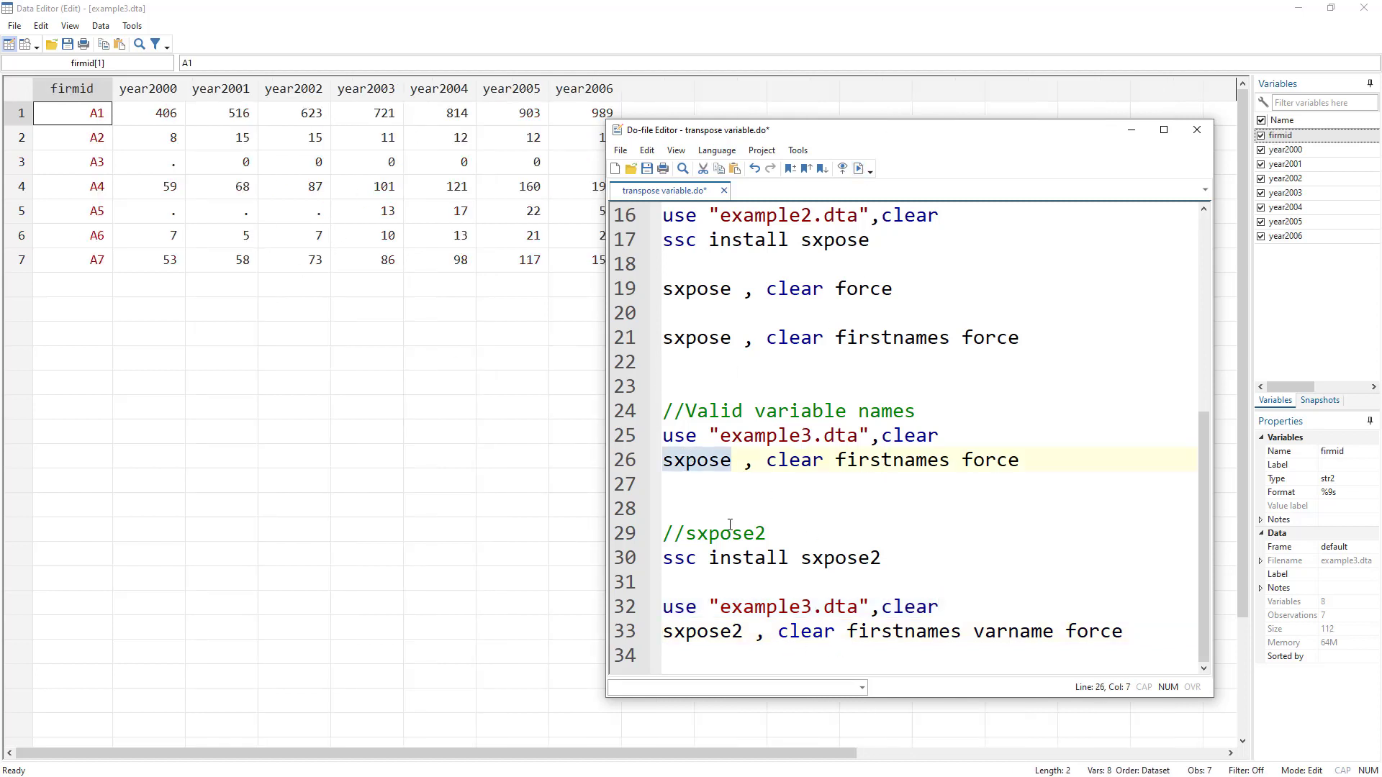
{"action": "scroll", "coordinate": [879, 448], "scroll_direction": "up", "scroll_amount": 5}
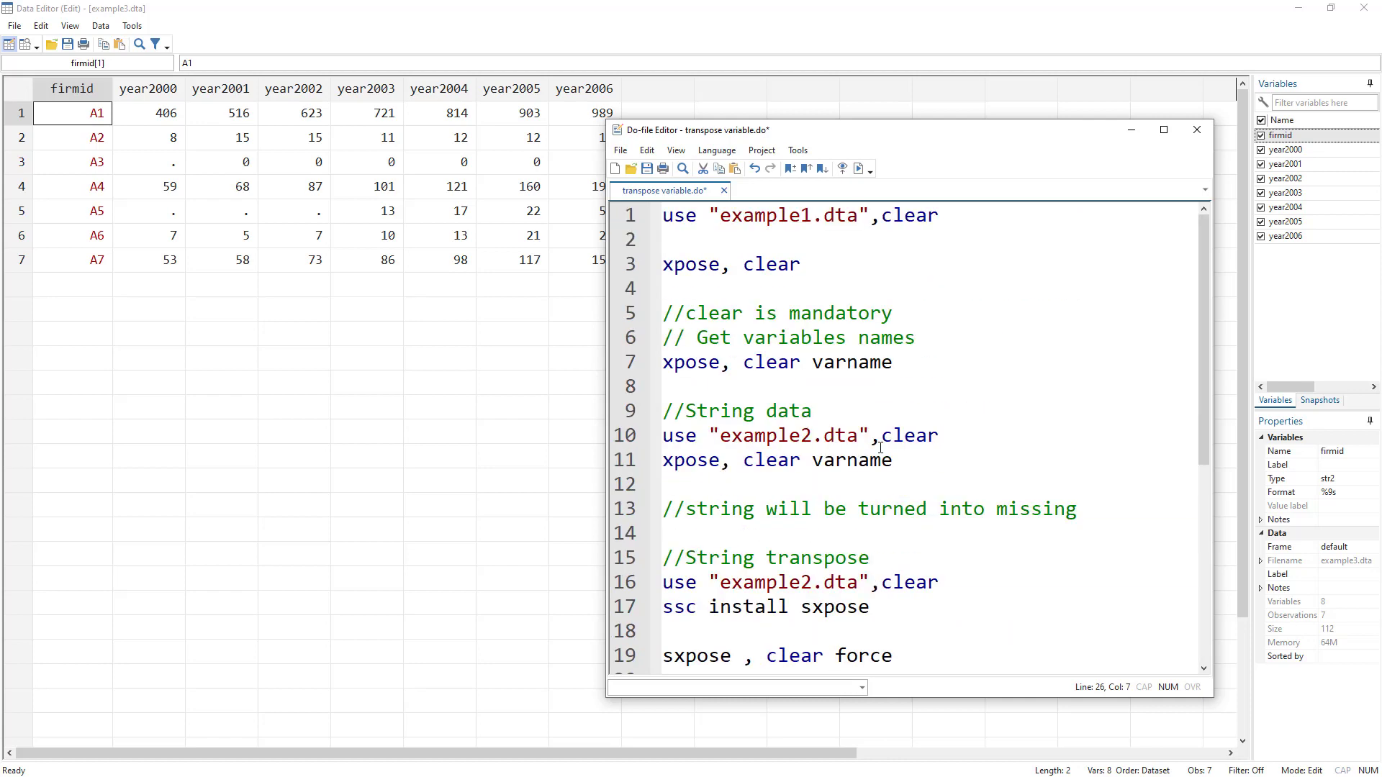
{"action": "double_click", "coordinate": [826, 464]}
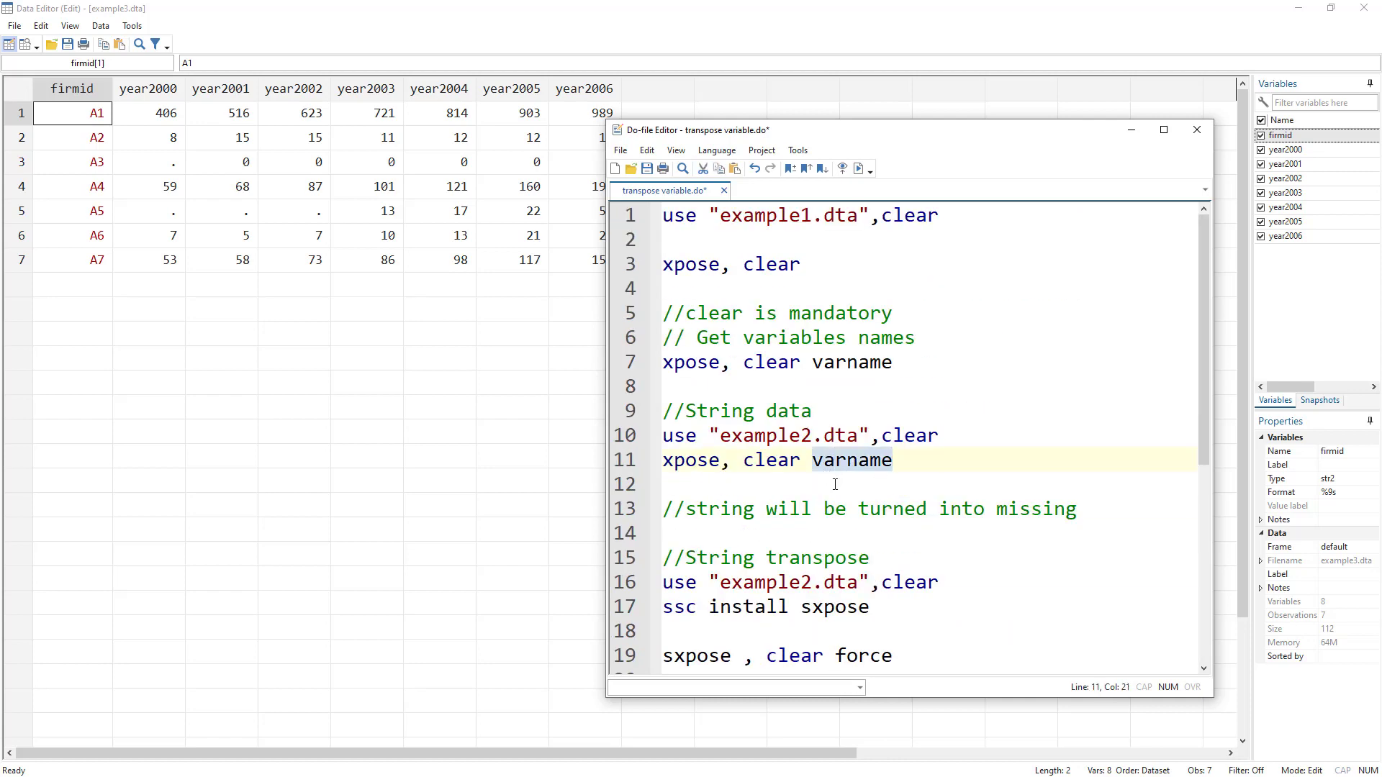
{"action": "scroll", "coordinate": [835, 485], "scroll_direction": "down", "scroll_amount": 5}
{"action": "left_click", "coordinate": [701, 642]}
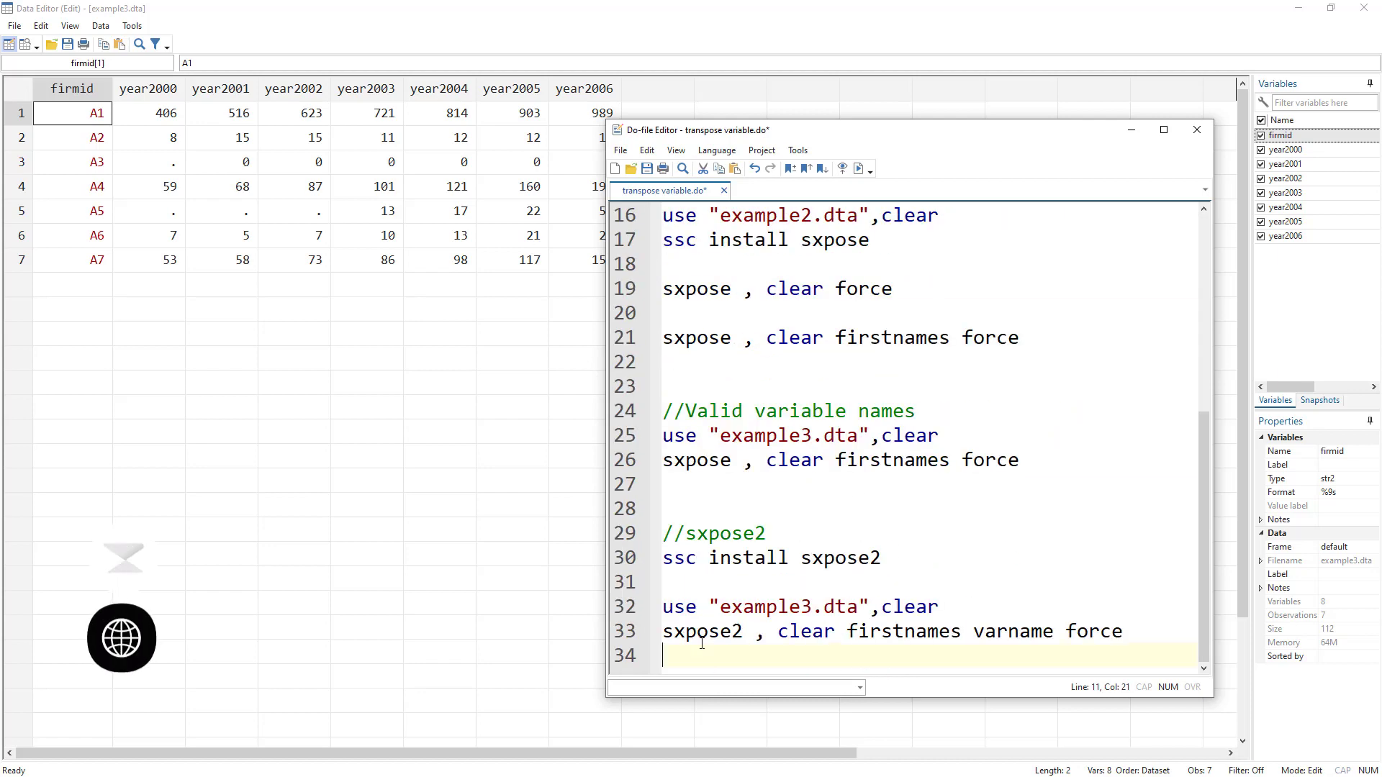
{"action": "double_click", "coordinate": [722, 632]}
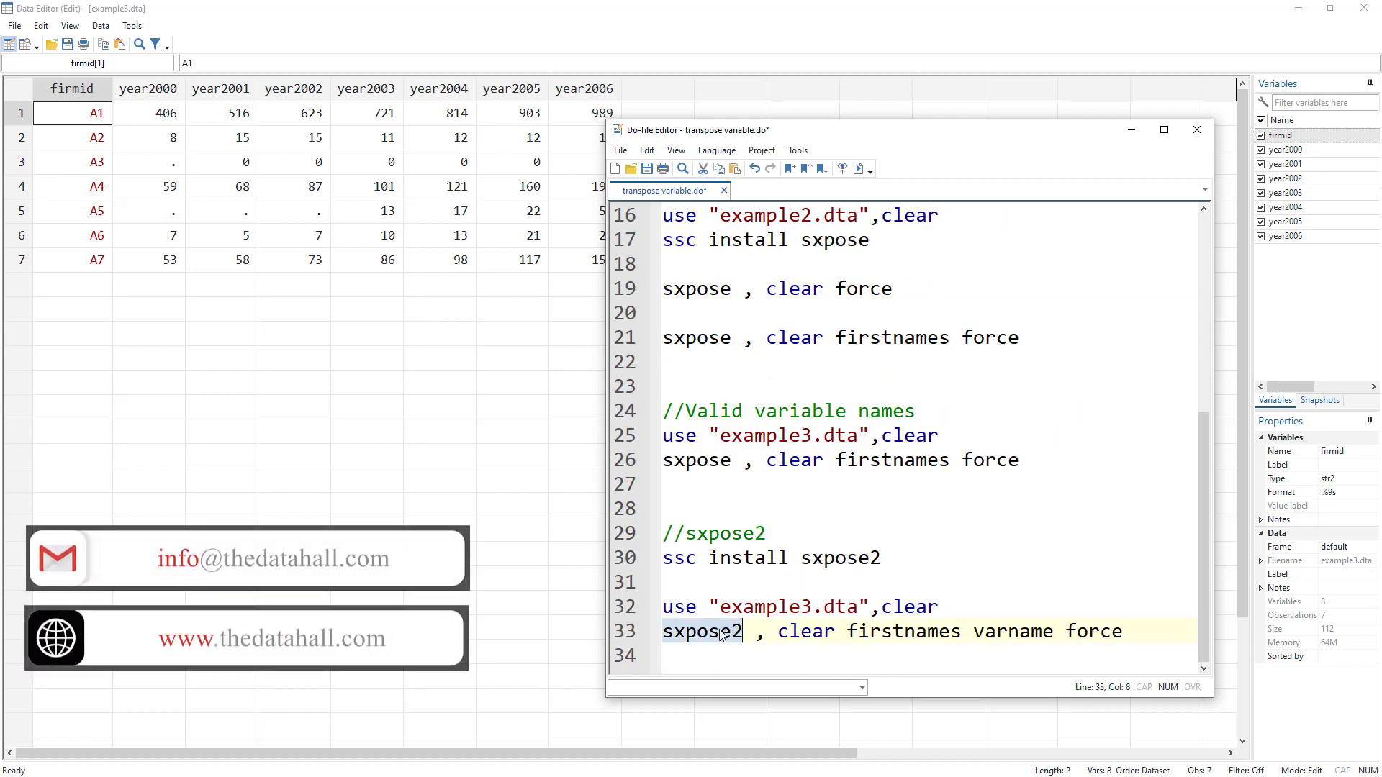
{"action": "left_click", "coordinate": [708, 632]}
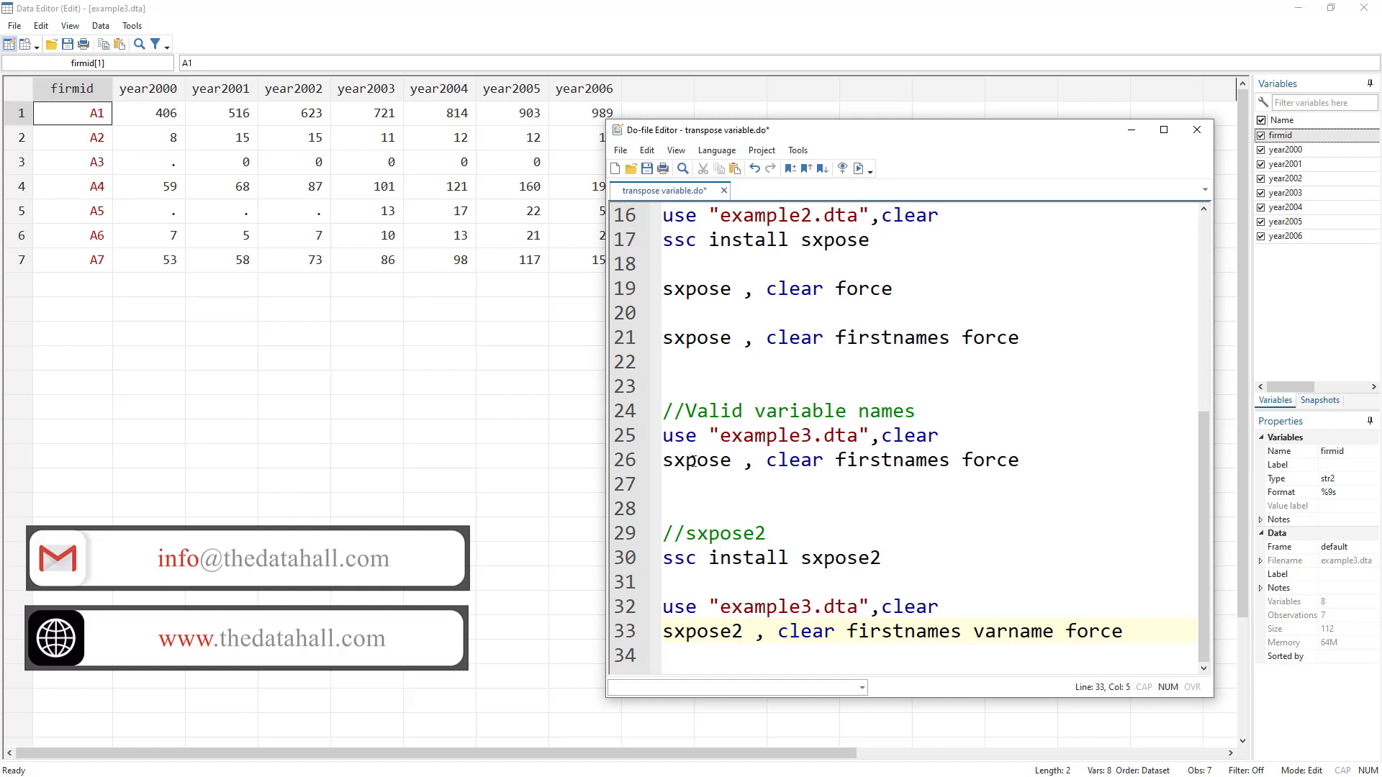
{"action": "double_click", "coordinate": [693, 462]}
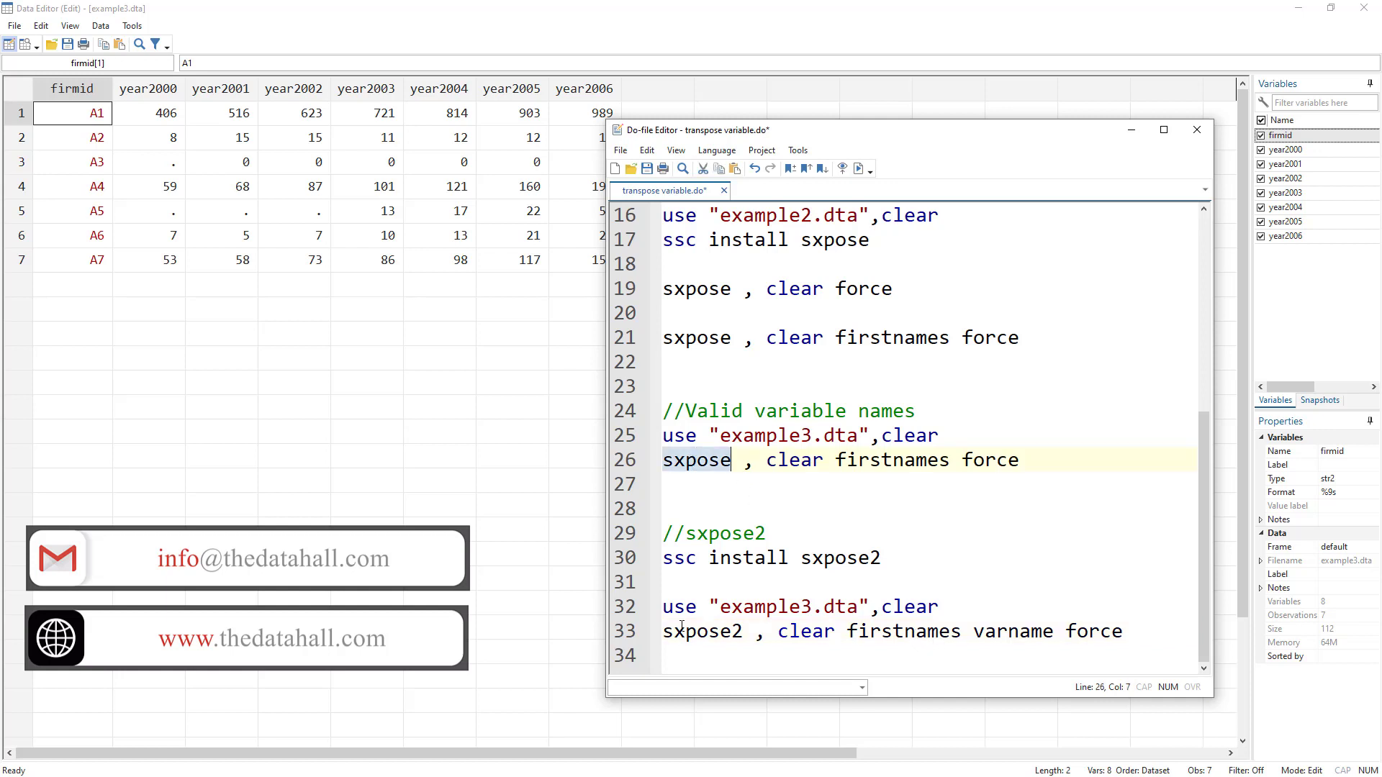
{"action": "double_click", "coordinate": [927, 641]}
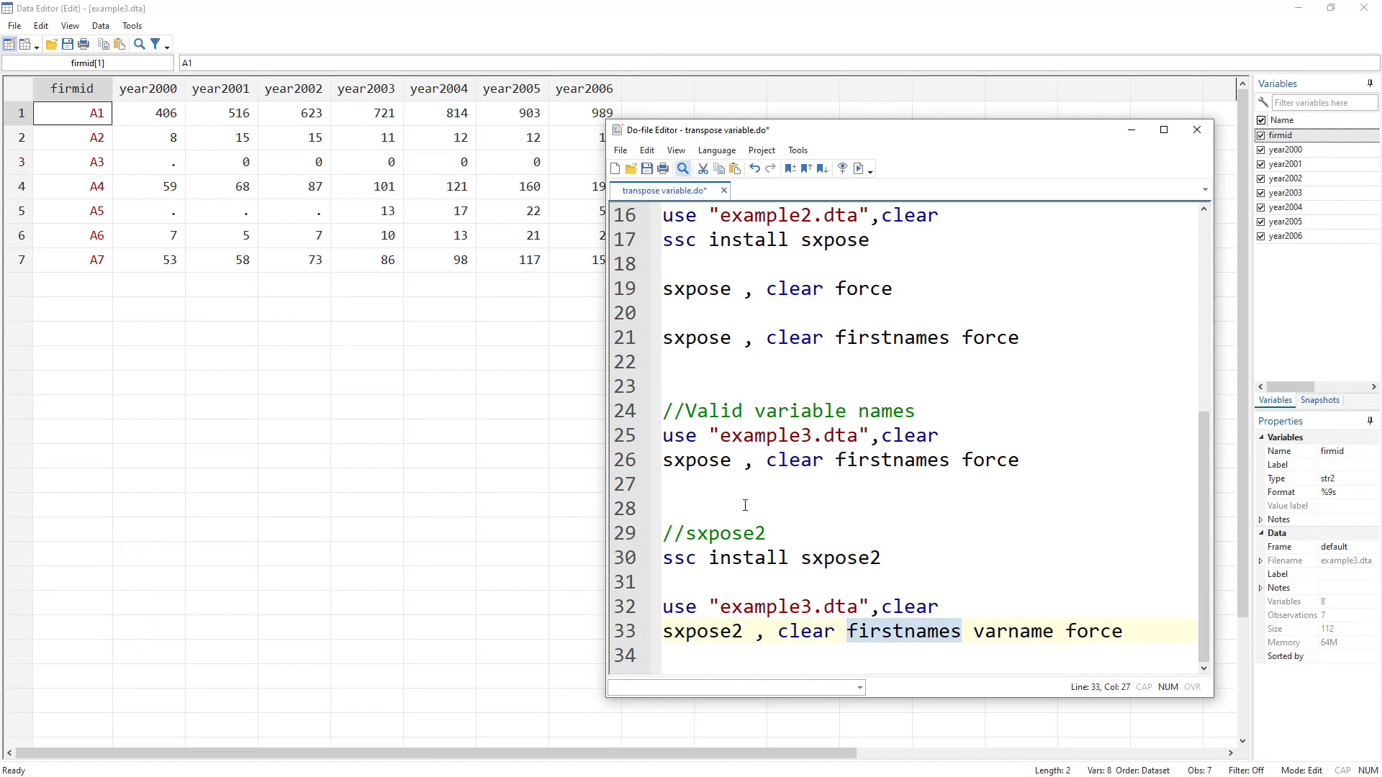
- Transpose the example3 data by running "sxpose2 , clear firstnames varname force" on line 33, and uncover the resulting data table
{"action": "left_click", "coordinate": [624, 633]}
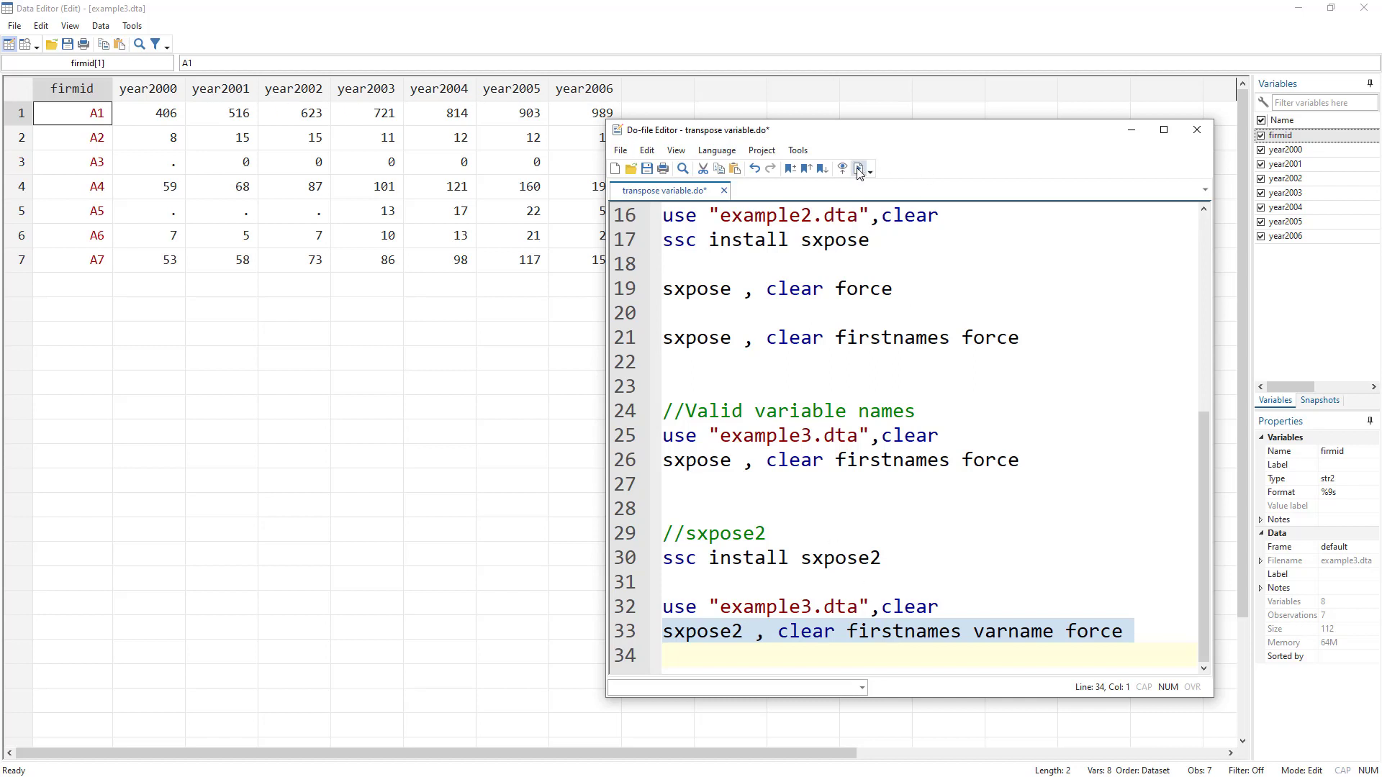
{"action": "left_click", "coordinate": [628, 460]}
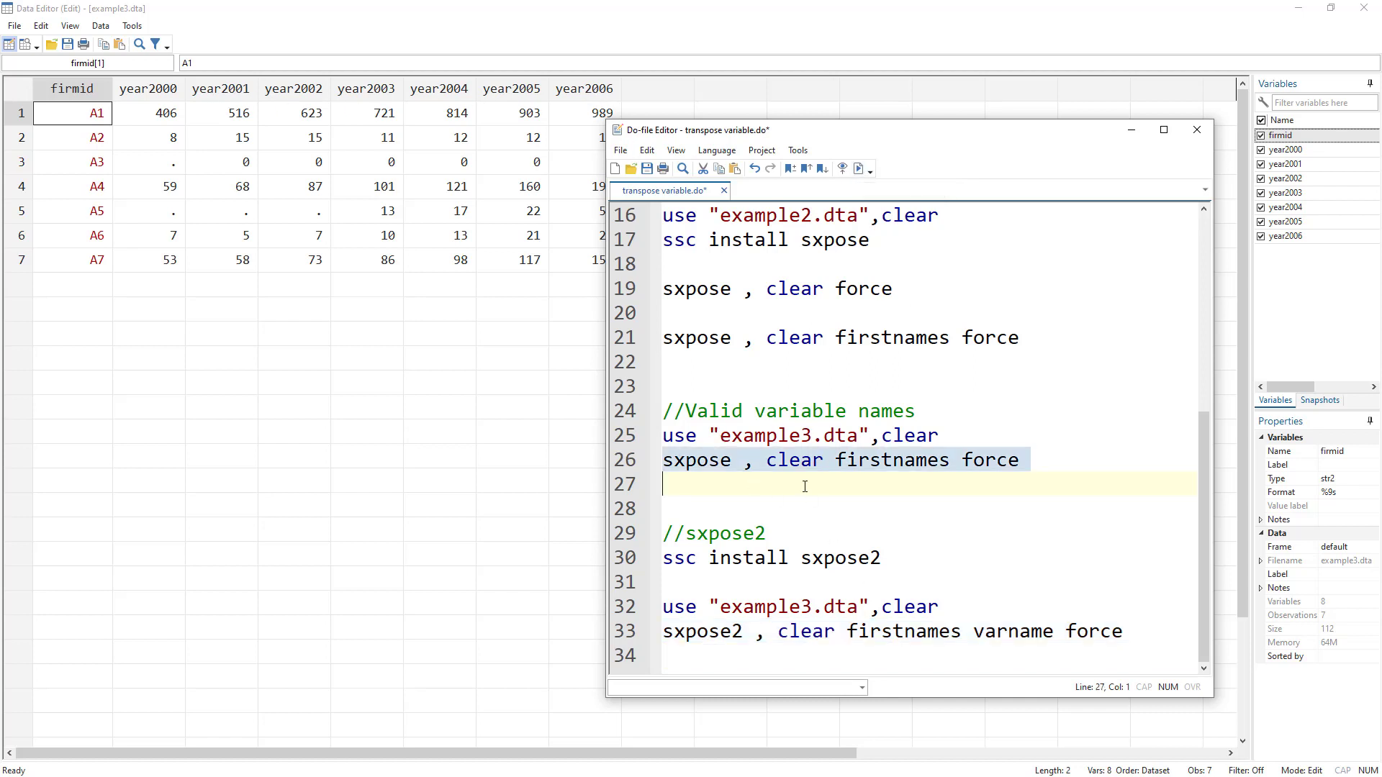
{"action": "left_click", "coordinate": [622, 632]}
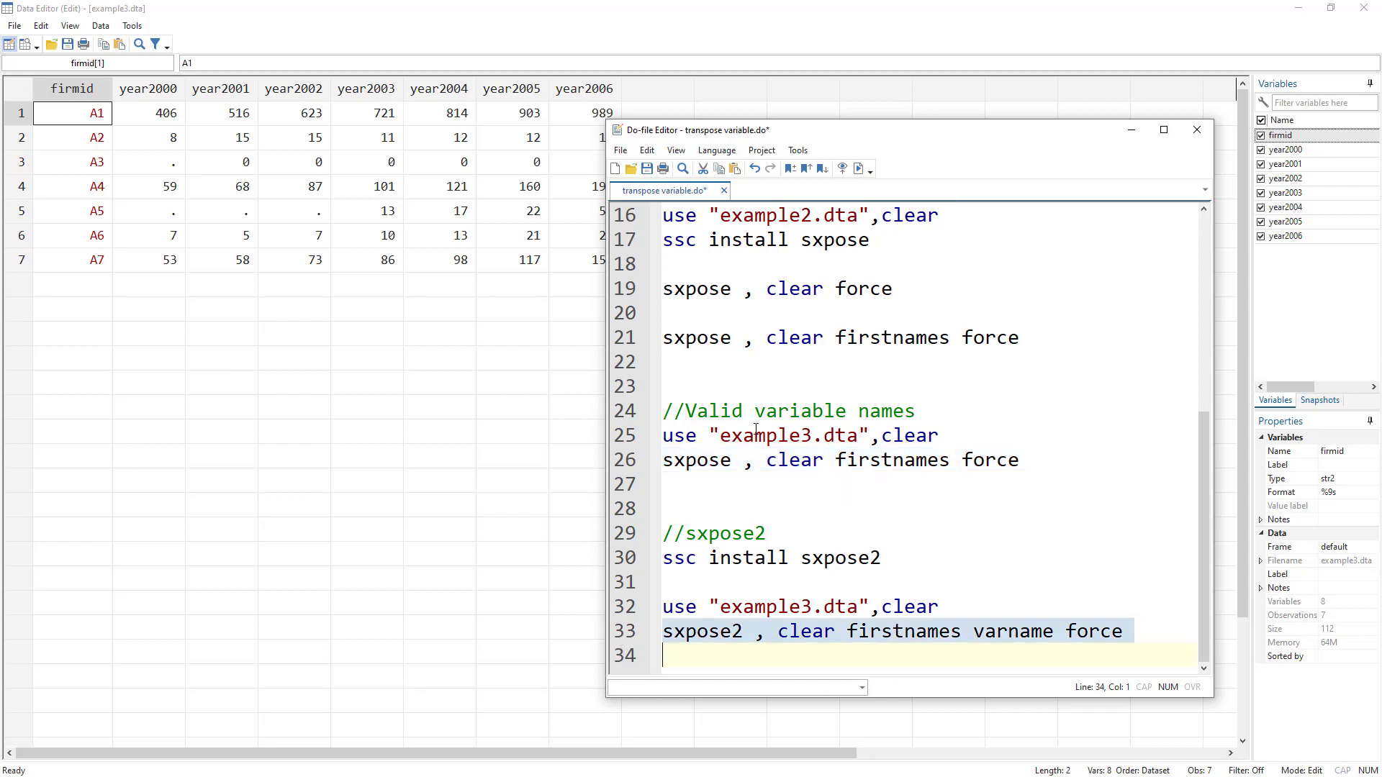
{"action": "left_click", "coordinate": [857, 168]}
{"action": "left_click_drag", "start_coordinate": [716, 133], "coordinate": [717, 260]}
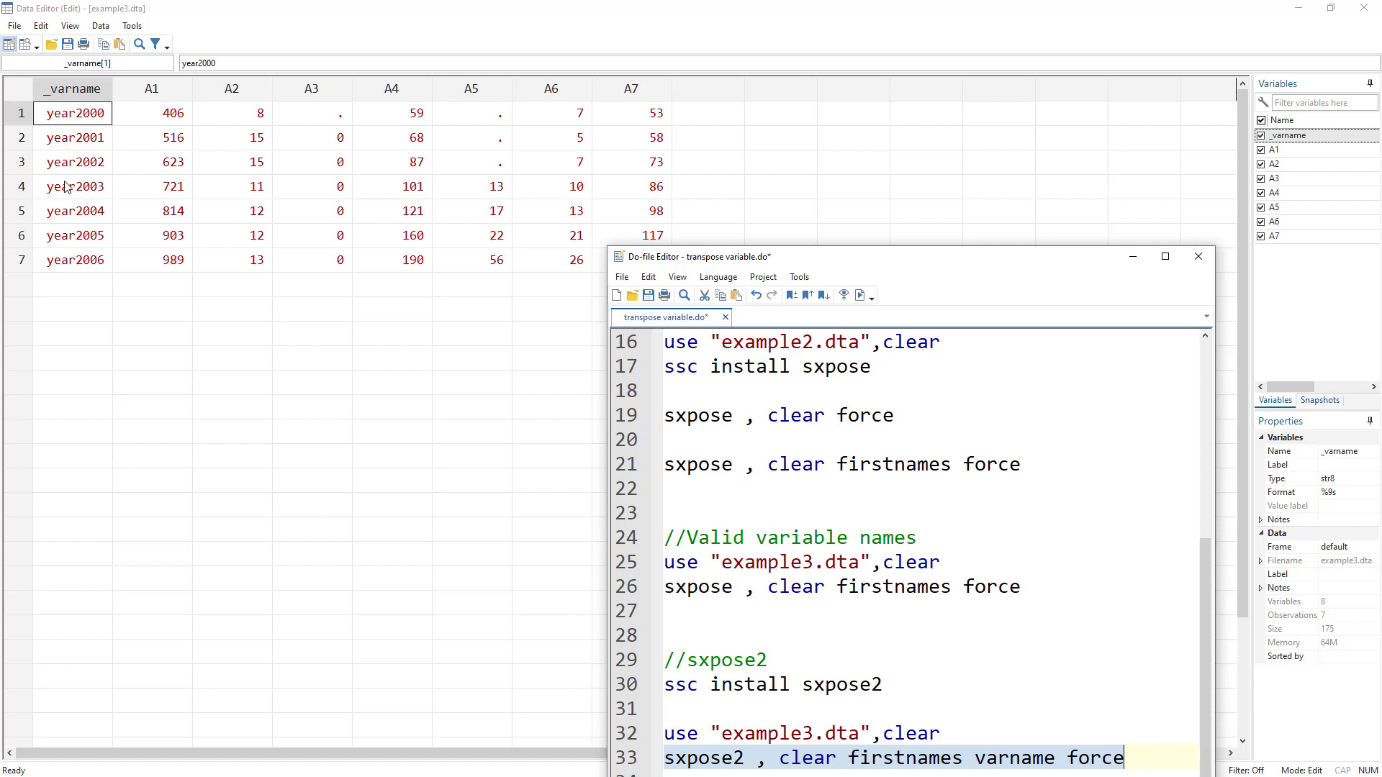
- Highlight the firstnames option of the sxpose2 command on line 33, and select lines 25 to 33 to review the sxpose and sxpose2 examples
{"action": "double_click", "coordinate": [932, 760]}
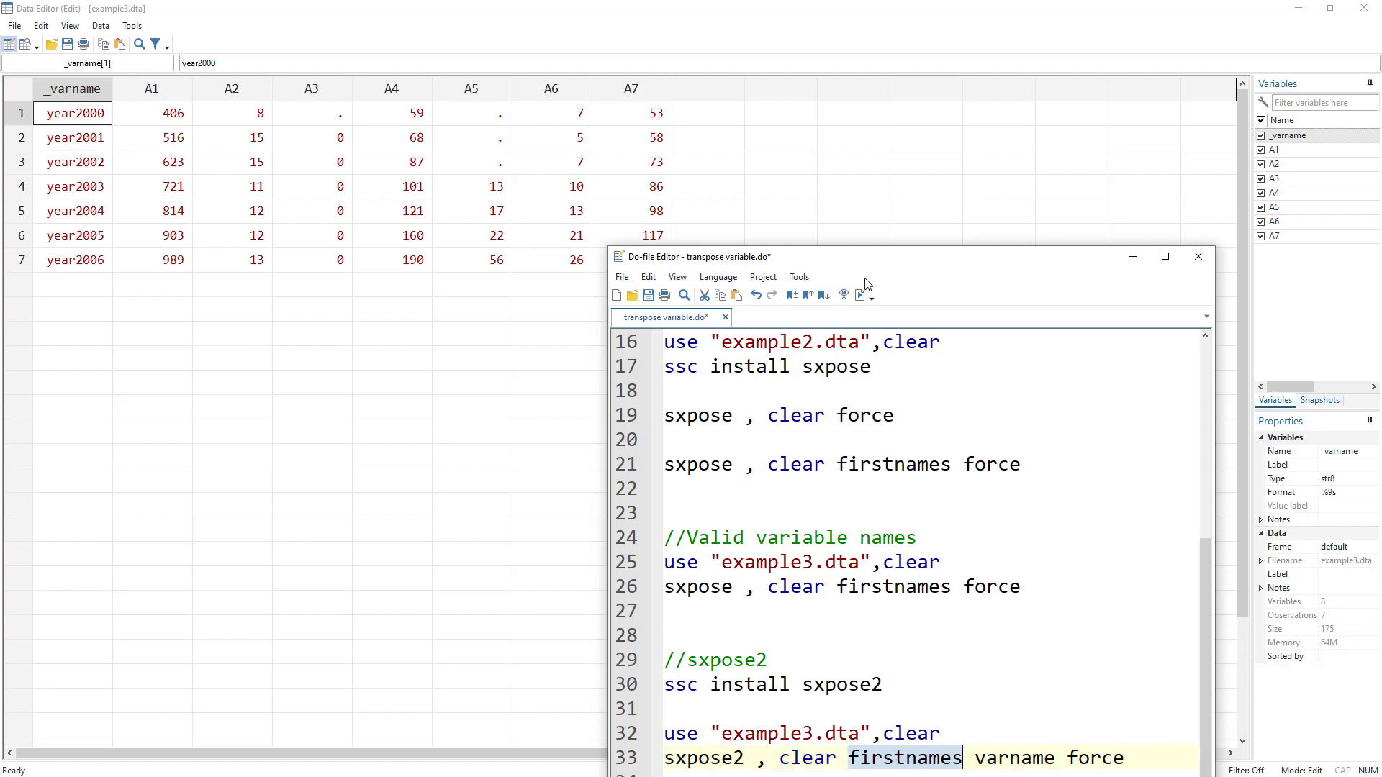
{"action": "left_click_drag", "start_coordinate": [867, 256], "coordinate": [881, 165]}
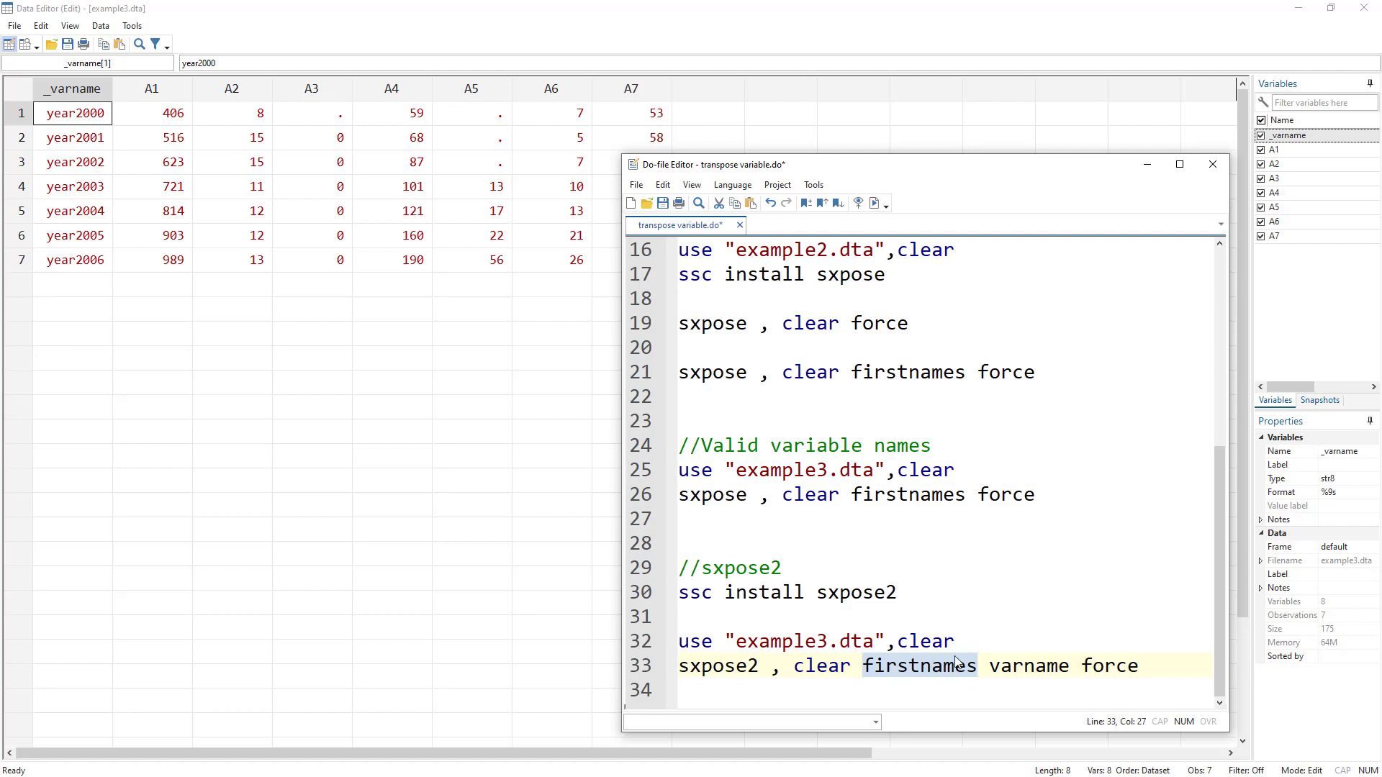
{"action": "left_click_drag", "start_coordinate": [1160, 667], "coordinate": [644, 469]}
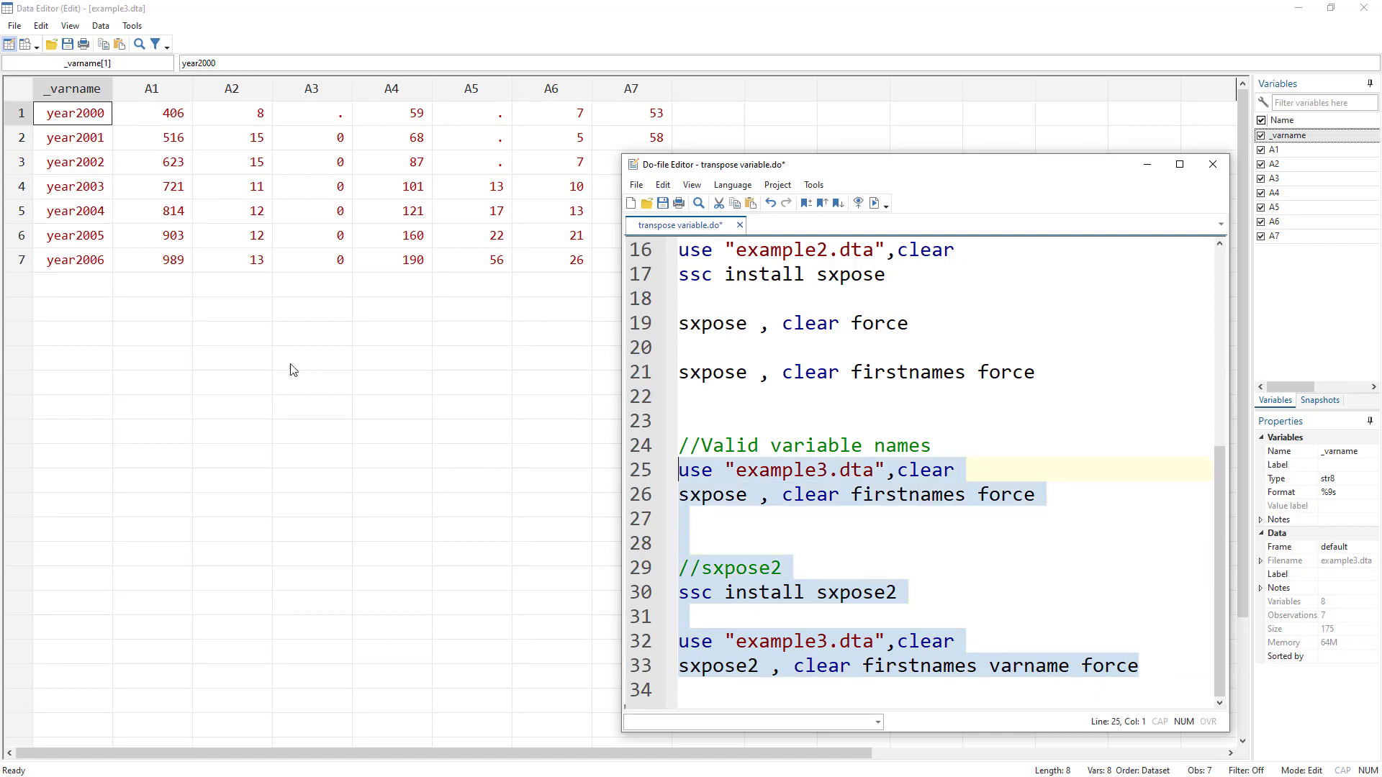